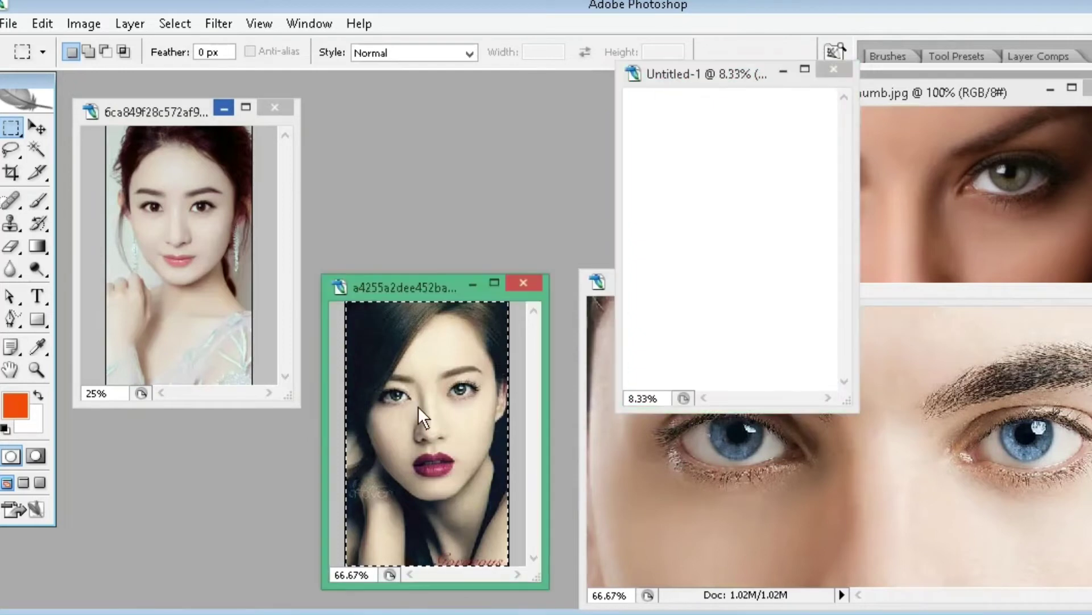
# Step: Copy the dark-haired portrait into Untitled-1 and free-transform it to about 890% width and 911.2% height, filling the page height
pyautogui.moveTo(418, 405); pyautogui.dragTo(842, 387)
pyautogui.rightClick(708, 199)
pyautogui.click(775, 383)
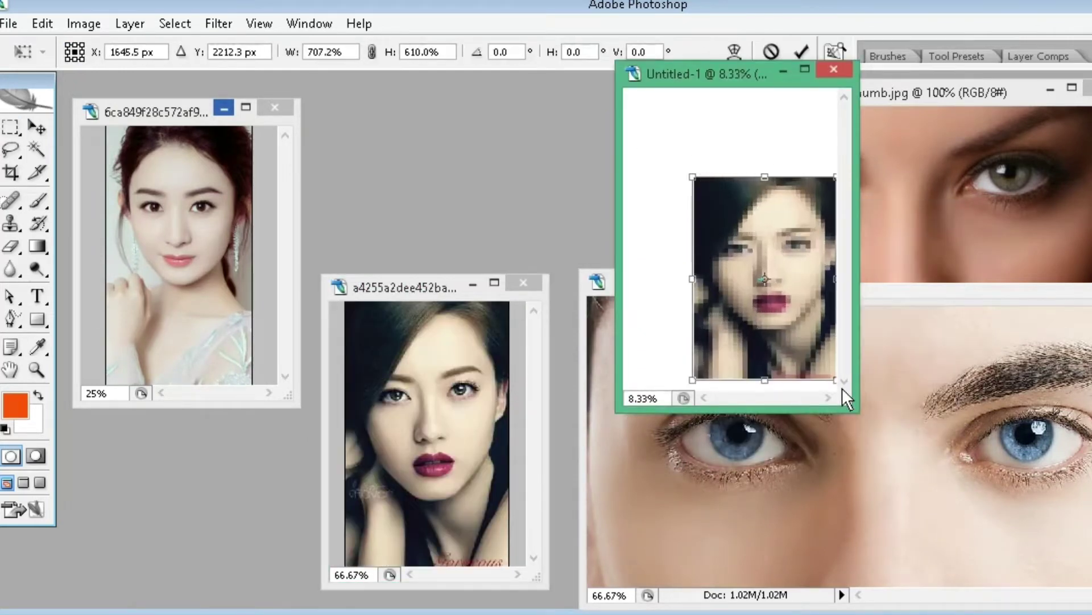
pyautogui.moveTo(694, 185); pyautogui.dragTo(656, 91)
pyautogui.moveTo(737, 221); pyautogui.dragTo(721, 220)
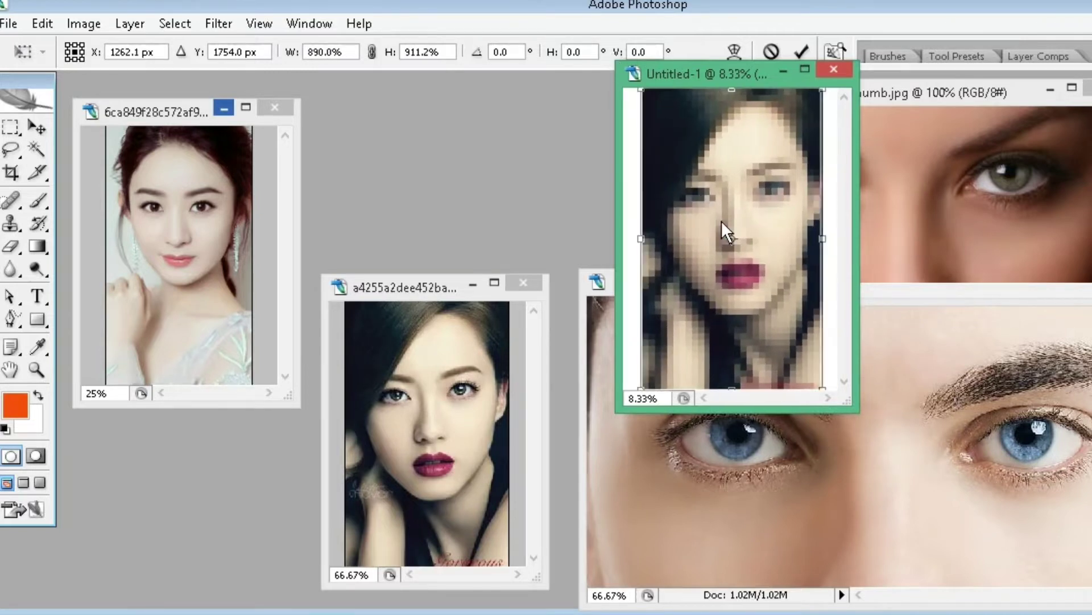
pyautogui.click(804, 70)
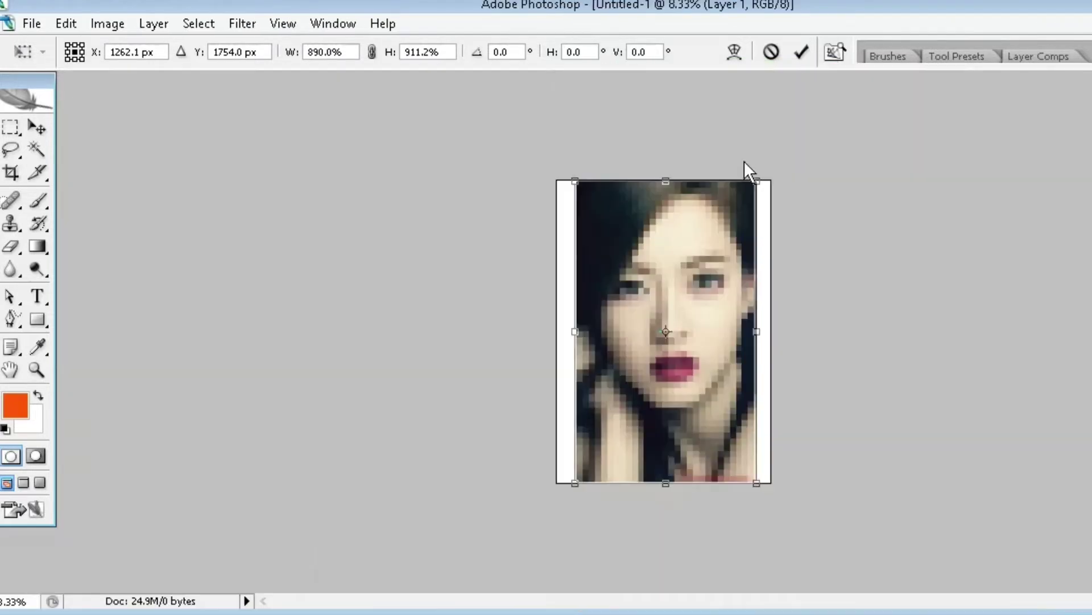
pyautogui.click(801, 52)
# Step: Inspect the enlarged portrait at different zoom levels, ending with the whole image fitted to the screen
pyautogui.click(36, 370)
pyautogui.keyDown('alt'); pyautogui.click(671, 336); pyautogui.keyUp('alt')
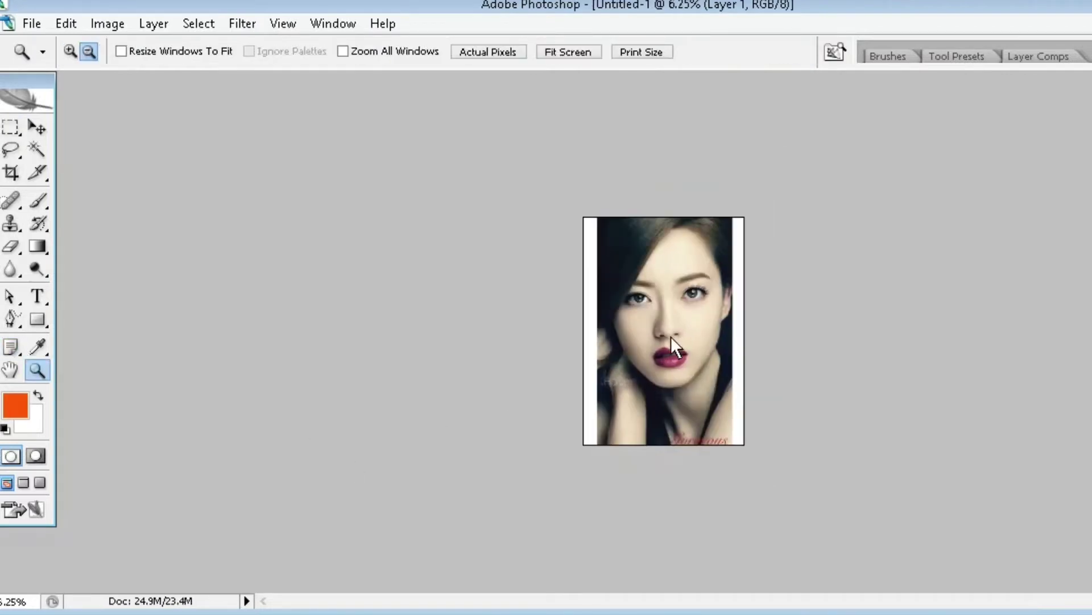
pyautogui.click(699, 347)
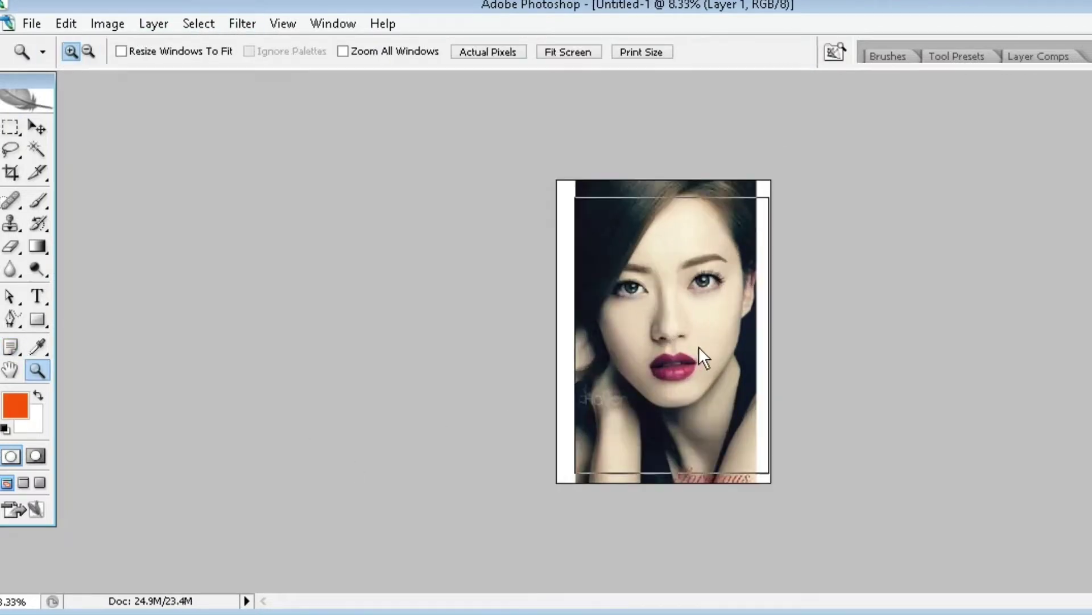
pyautogui.click(700, 350)
pyautogui.click(701, 354)
pyautogui.scroll(1, 666, 319)
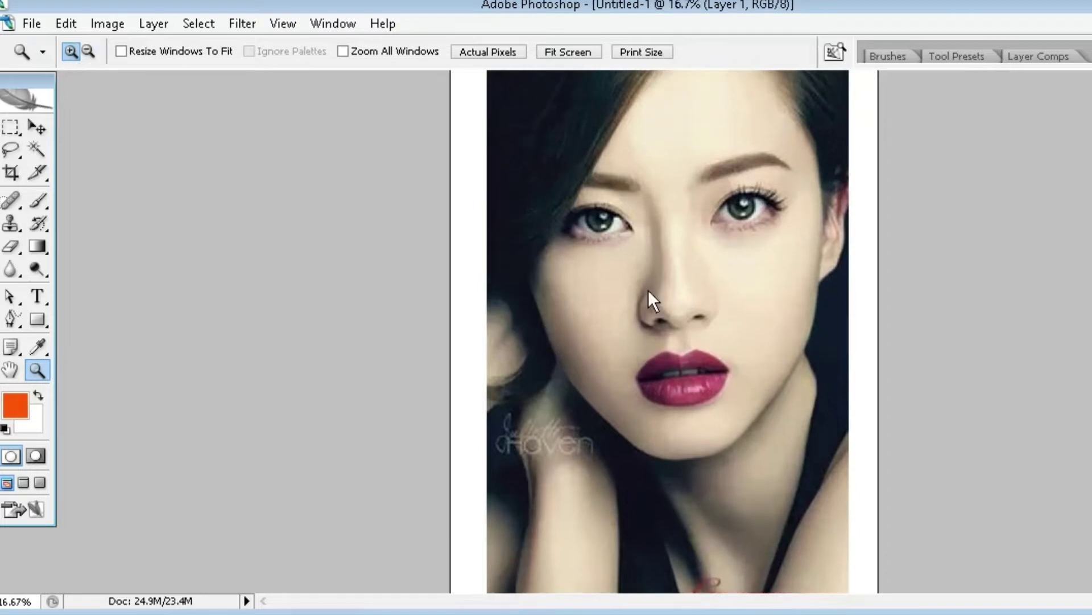
pyautogui.click(576, 52)
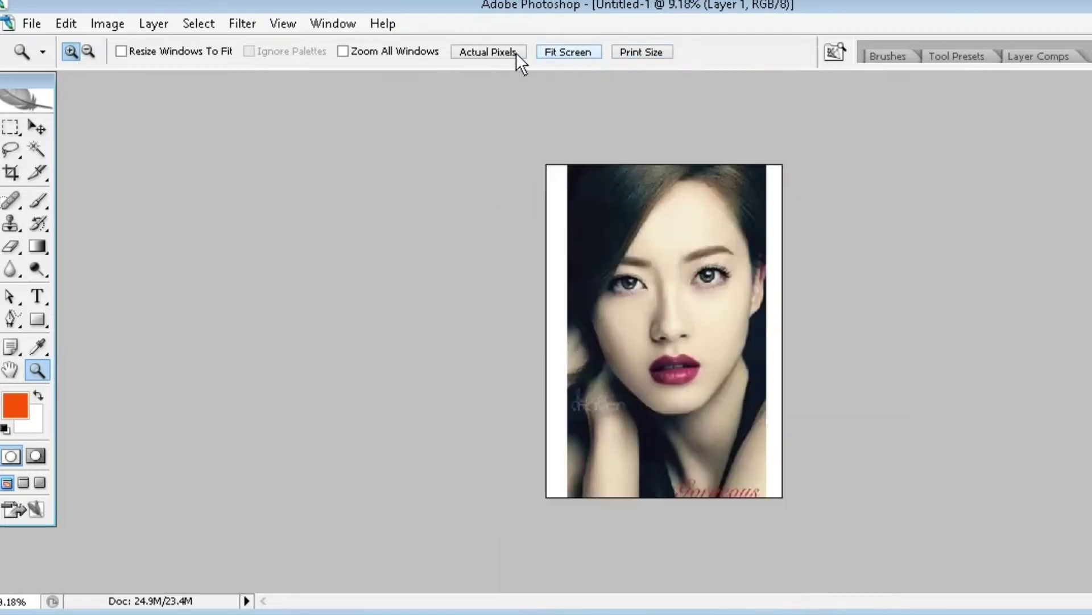
pyautogui.click(11, 127)
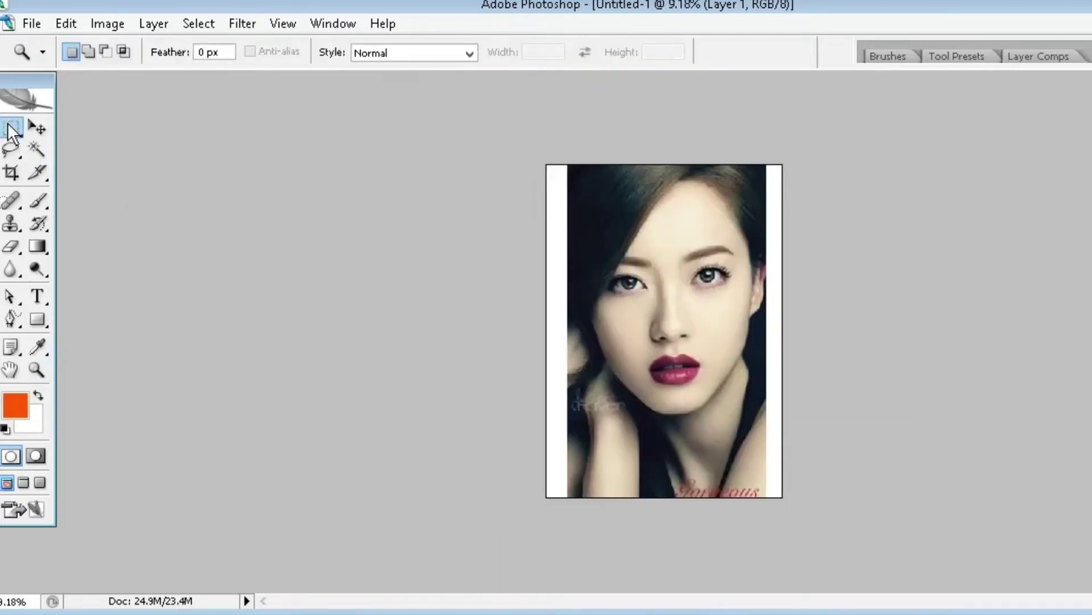
pyautogui.moveTo(567, 166); pyautogui.dragTo(673, 509)
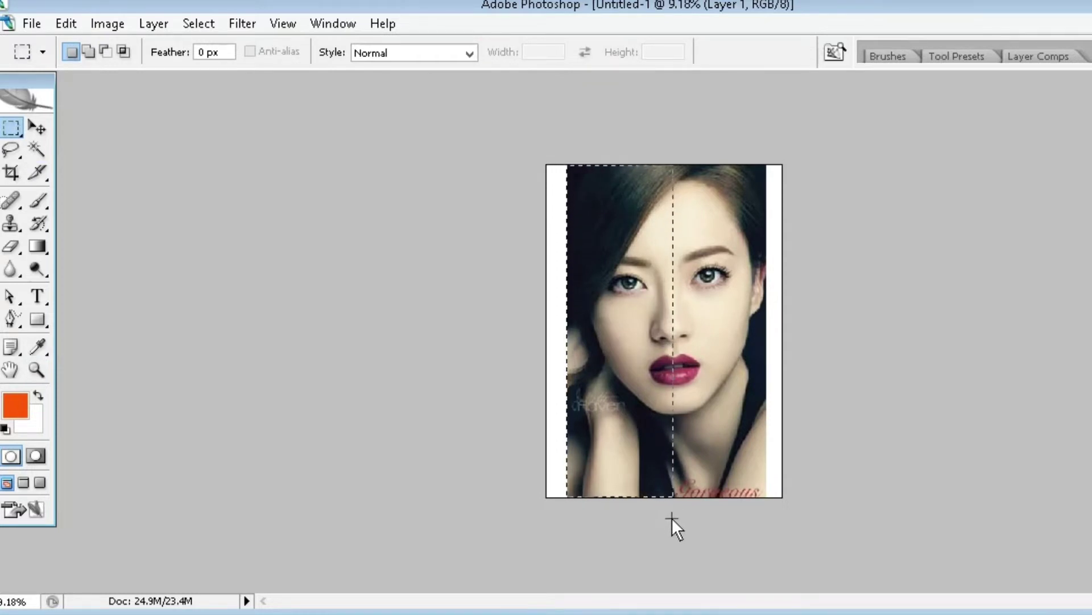
pyautogui.moveTo(620, 333); pyautogui.dragTo(717, 338)
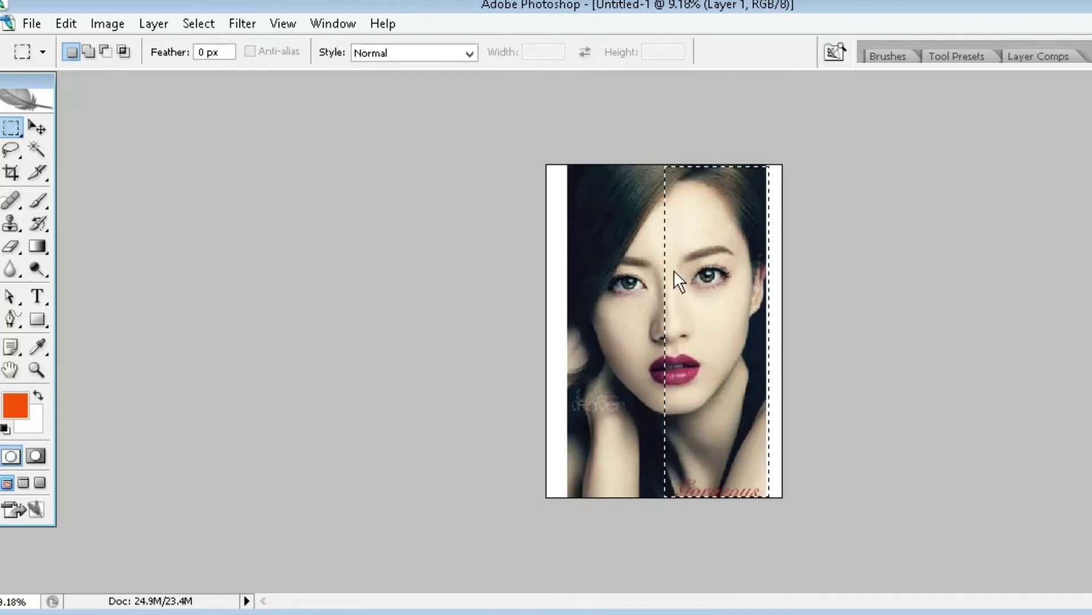
pyautogui.click(11, 172)
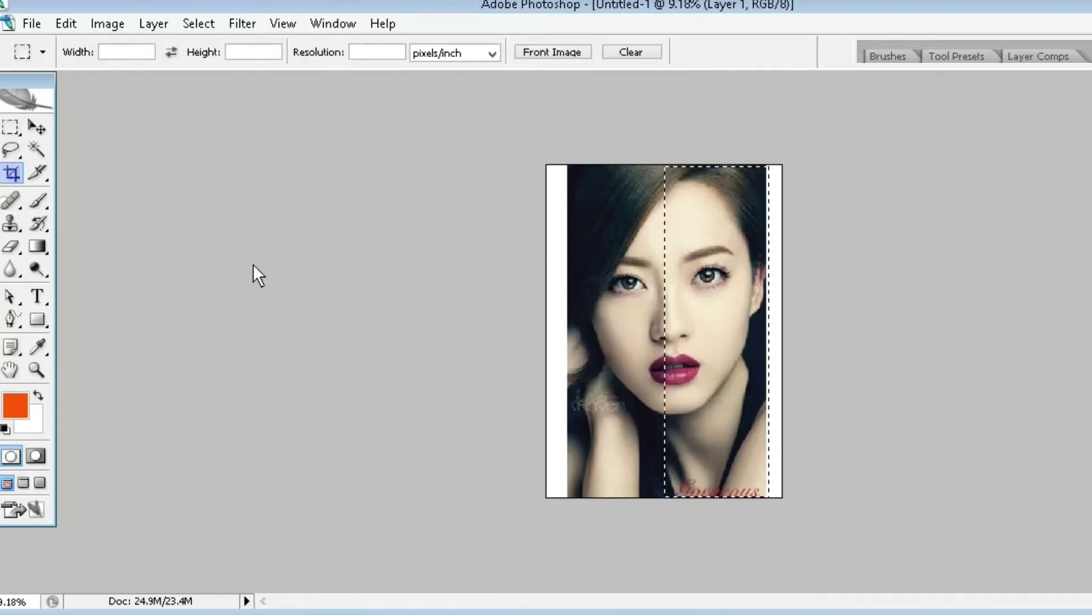
pyautogui.hotkey('ctrl', 'd')
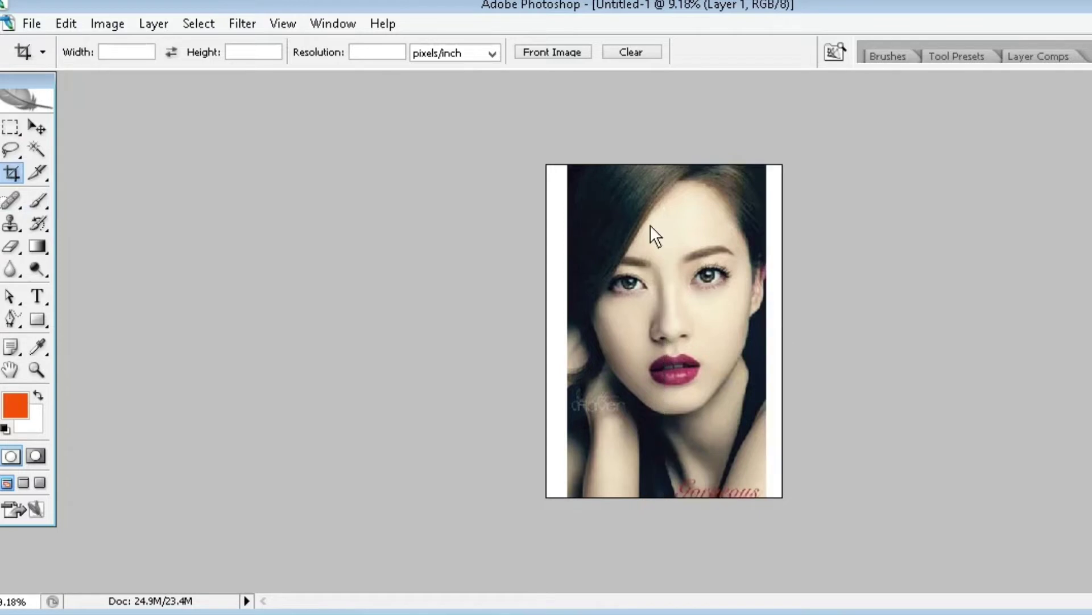
# Step: Crop the portrait to the half with the visible ear, tilting the crop frame so its edge follows the face's centre line
pyautogui.moveTo(658, 169); pyautogui.dragTo(766, 482)
pyautogui.moveTo(656, 504); pyautogui.dragTo(673, 507)
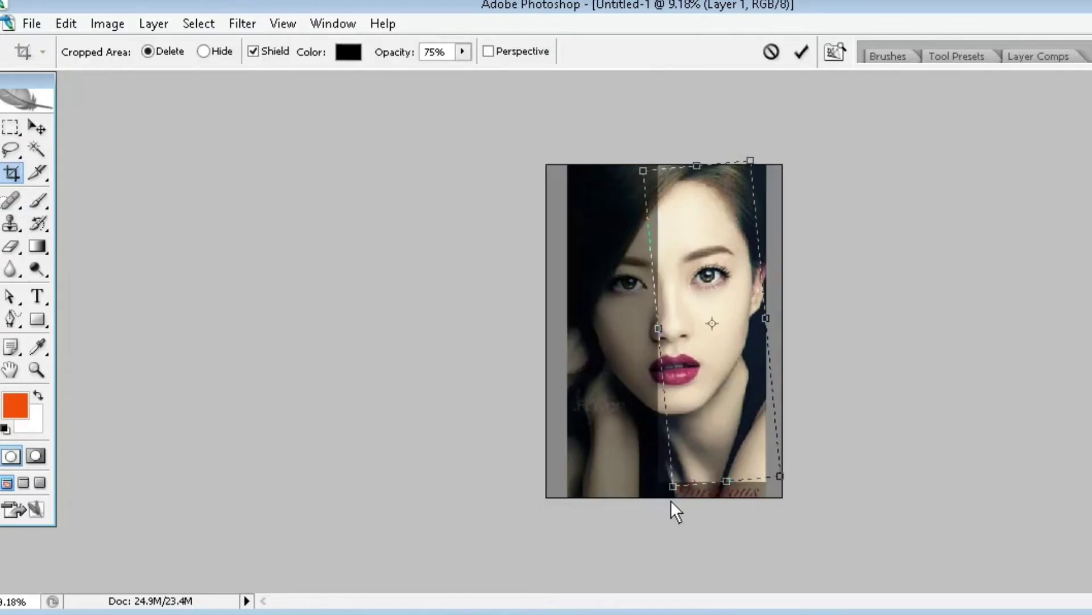
pyautogui.moveTo(701, 359); pyautogui.dragTo(711, 353)
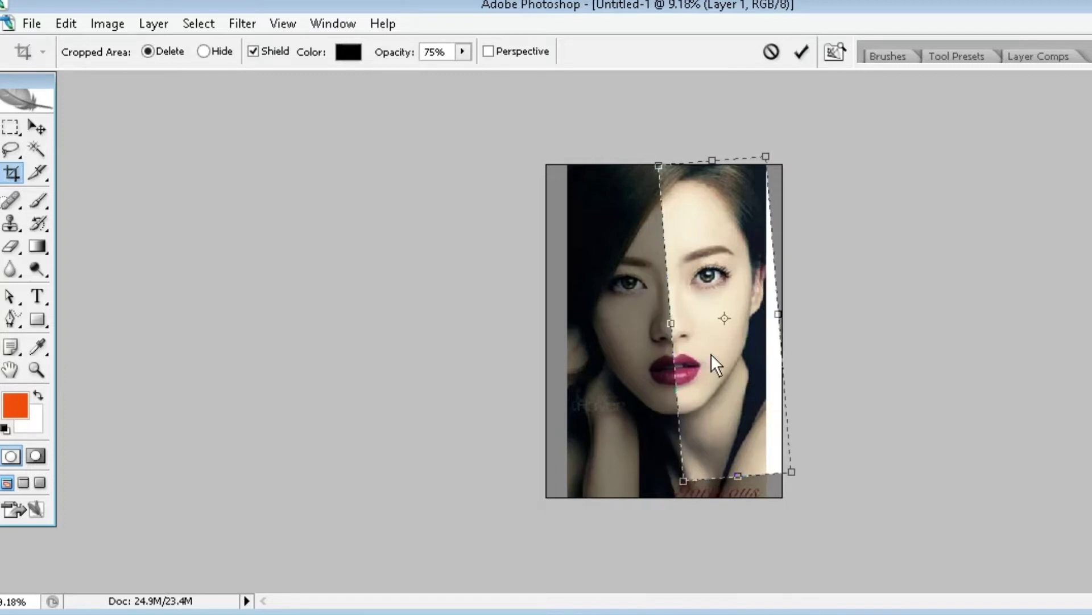
pyautogui.click(801, 49)
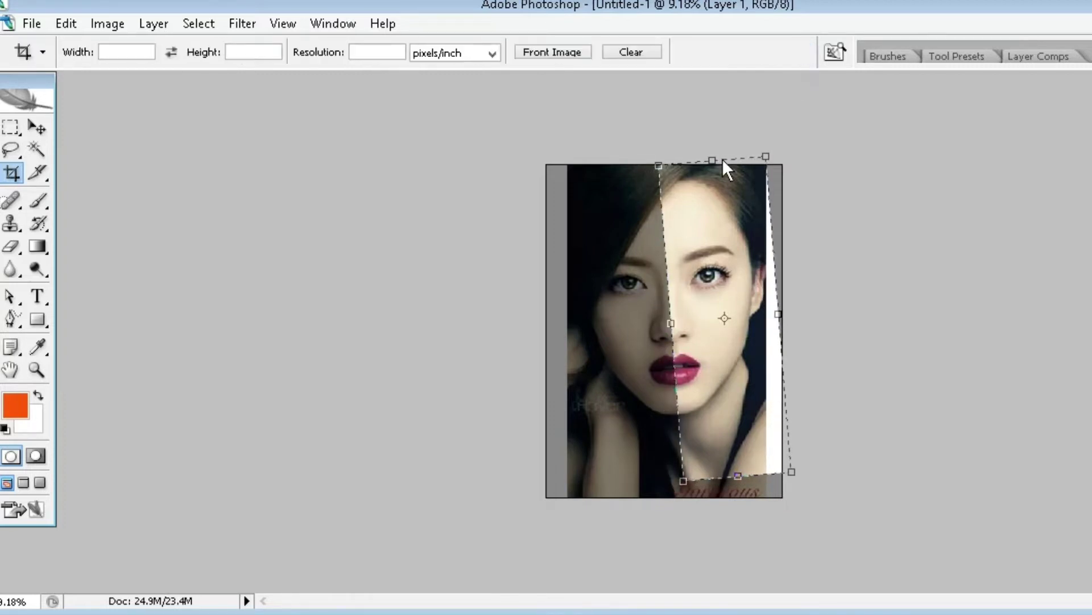
# Step: Select the whole cropped half face and paste a copy of it as a new layer over the full portrait
pyautogui.click(11, 127)
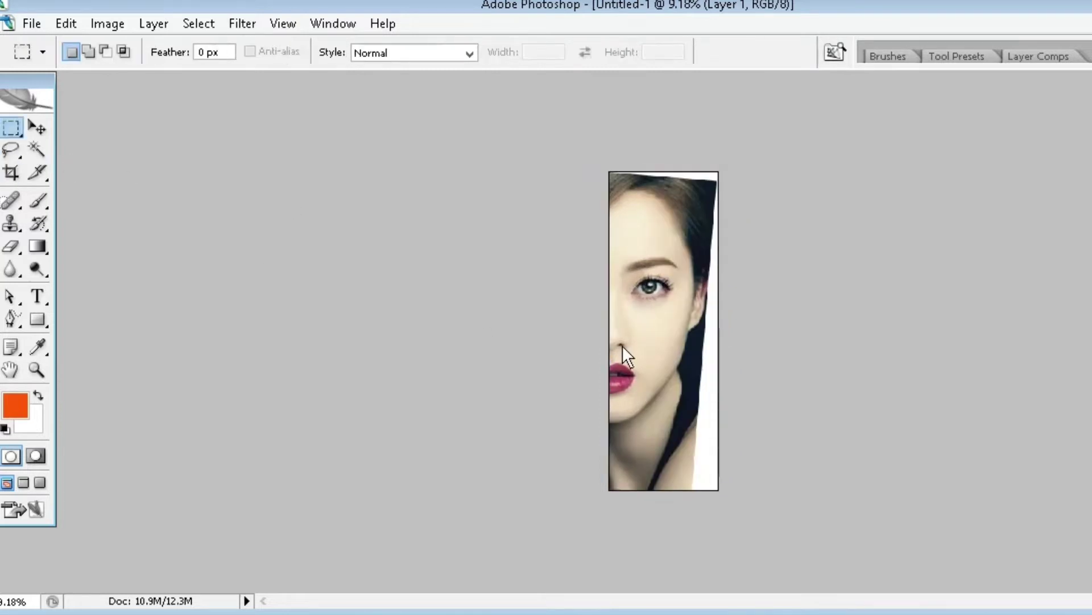
pyautogui.hotkey('ctrl', 'a')
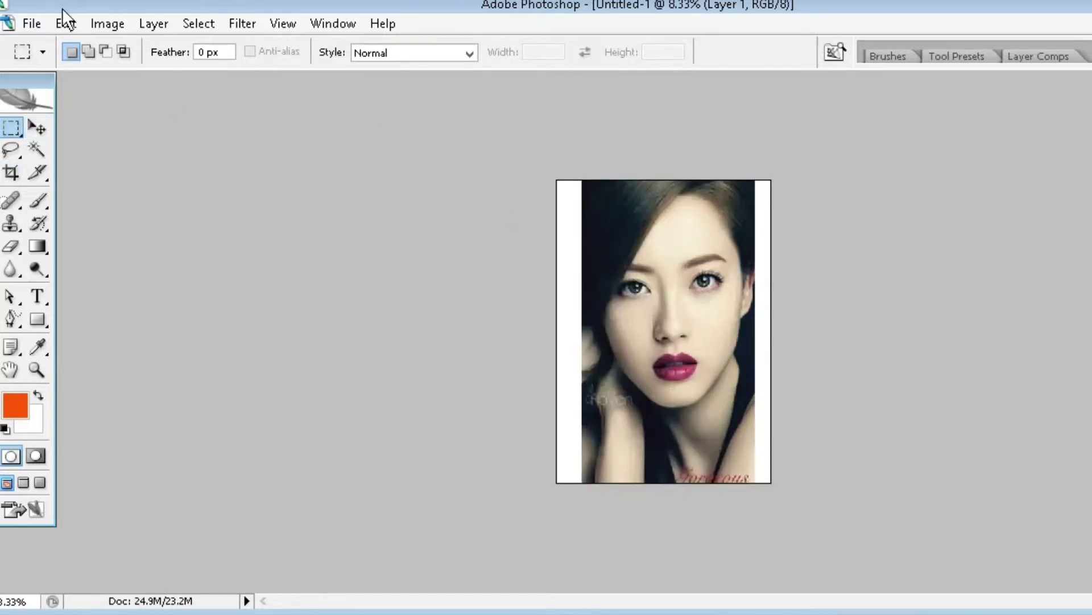
pyautogui.click(65, 23)
pyautogui.click(93, 186)
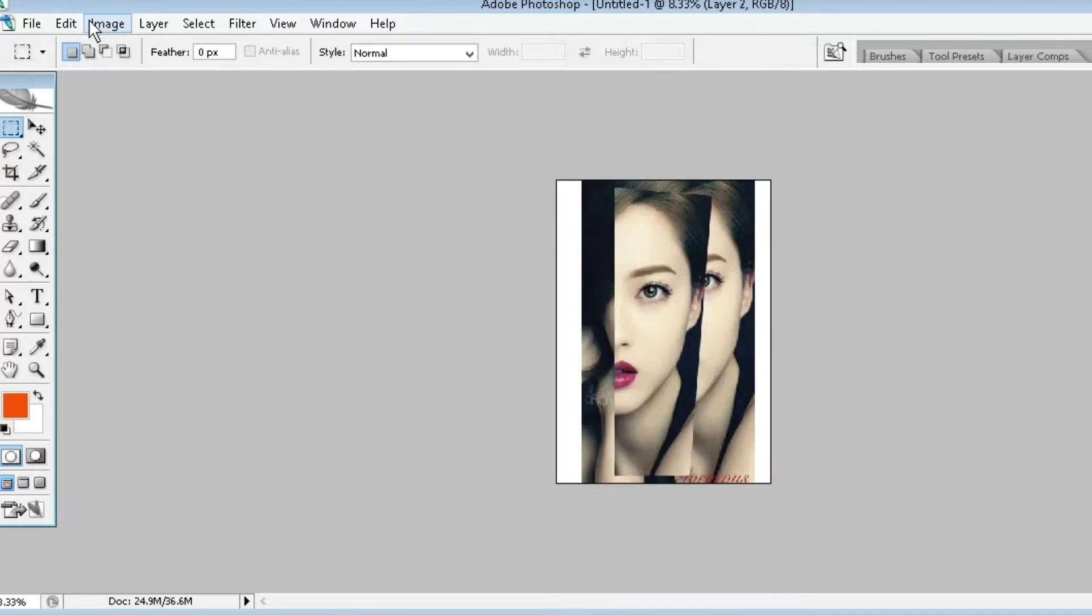
# Step: Flip the pasted half face horizontally with Free Transform and move it over the left half of the portrait
pyautogui.rightClick(674, 284)
pyautogui.click(750, 461)
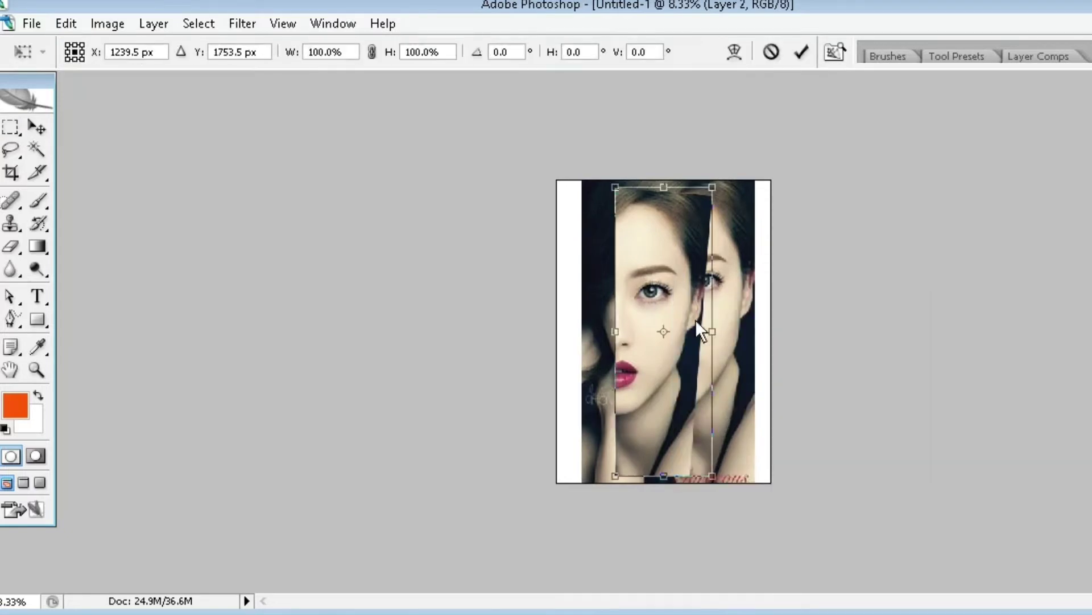
pyautogui.click(109, 23)
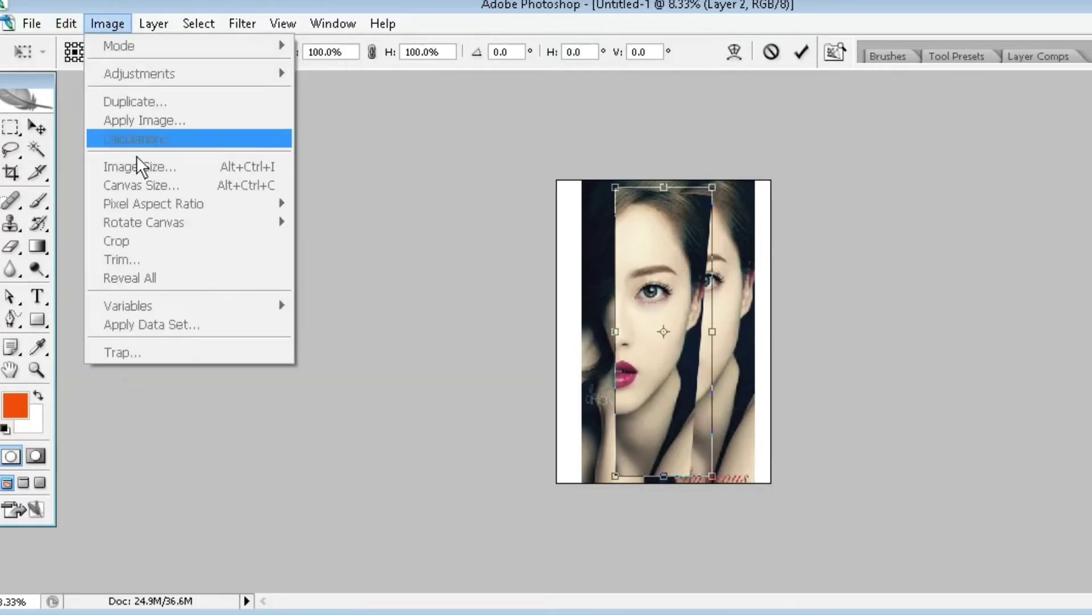
pyautogui.rightClick(661, 252)
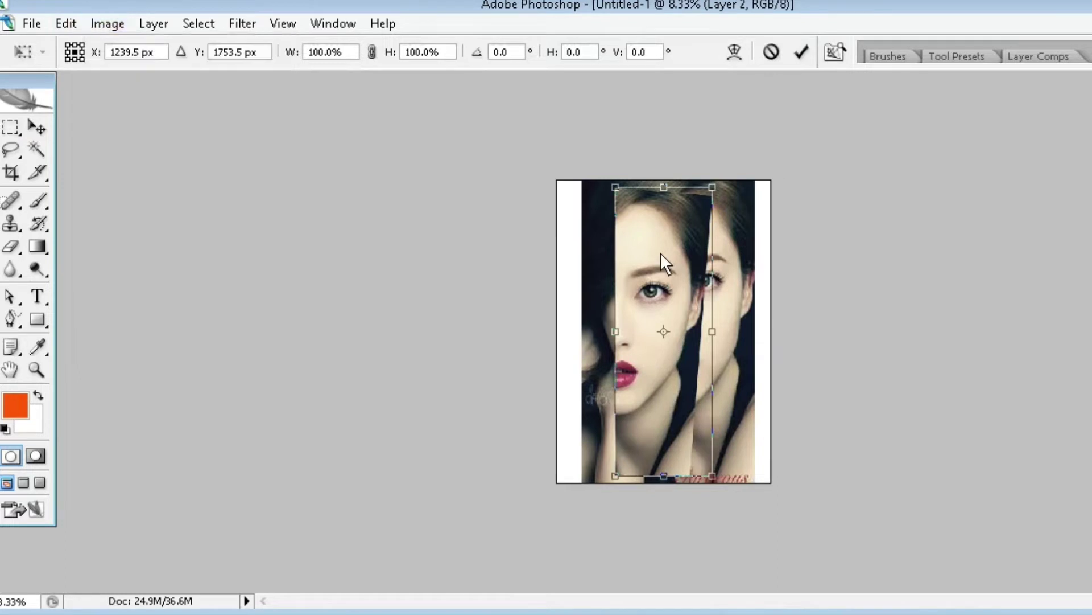
pyautogui.rightClick(661, 253)
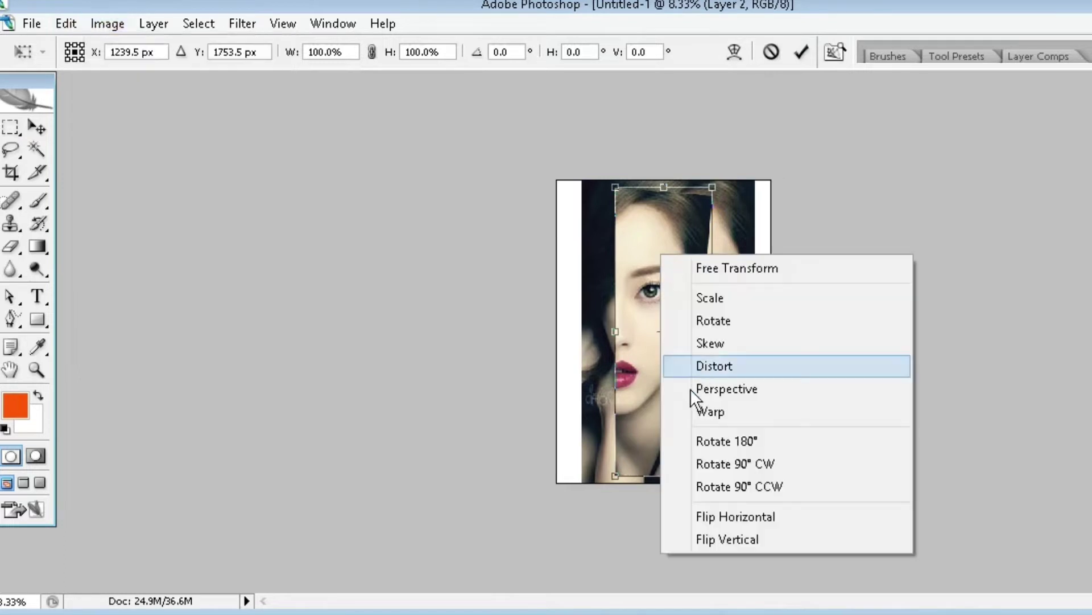
pyautogui.click(738, 515)
pyautogui.moveTo(644, 277); pyautogui.dragTo(623, 269)
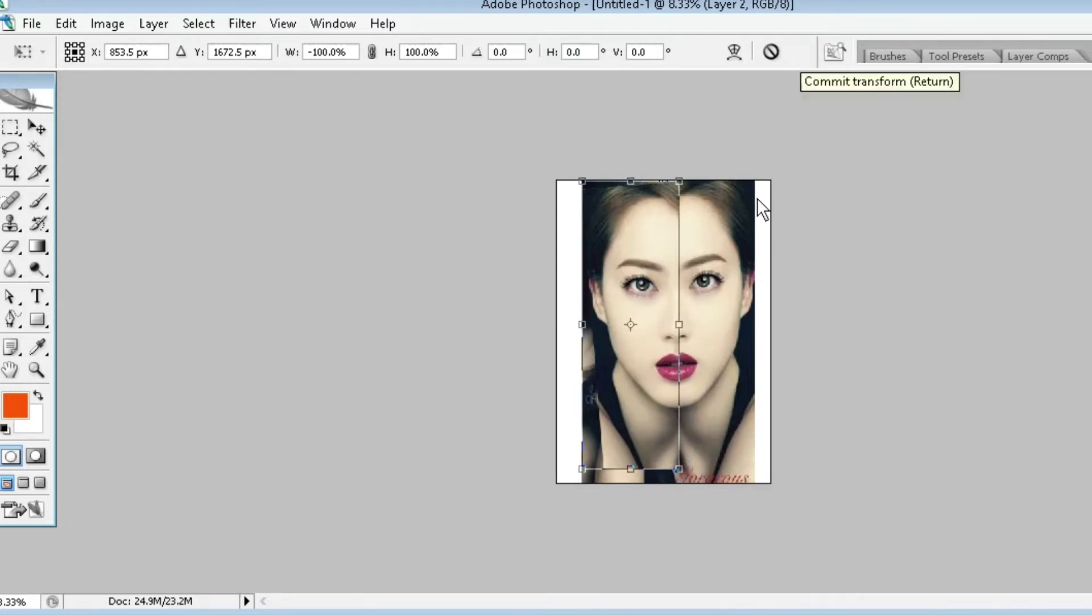
# Step: Scale the flipped half to 98.9% height, rotate it about -3.1°, and position it against the face's centre line
pyautogui.moveTo(689, 478)
pyautogui.mouseDown()
pyautogui.moveTo(704, 475)
pyautogui.moveTo(693, 476)
pyautogui.mouseUp()
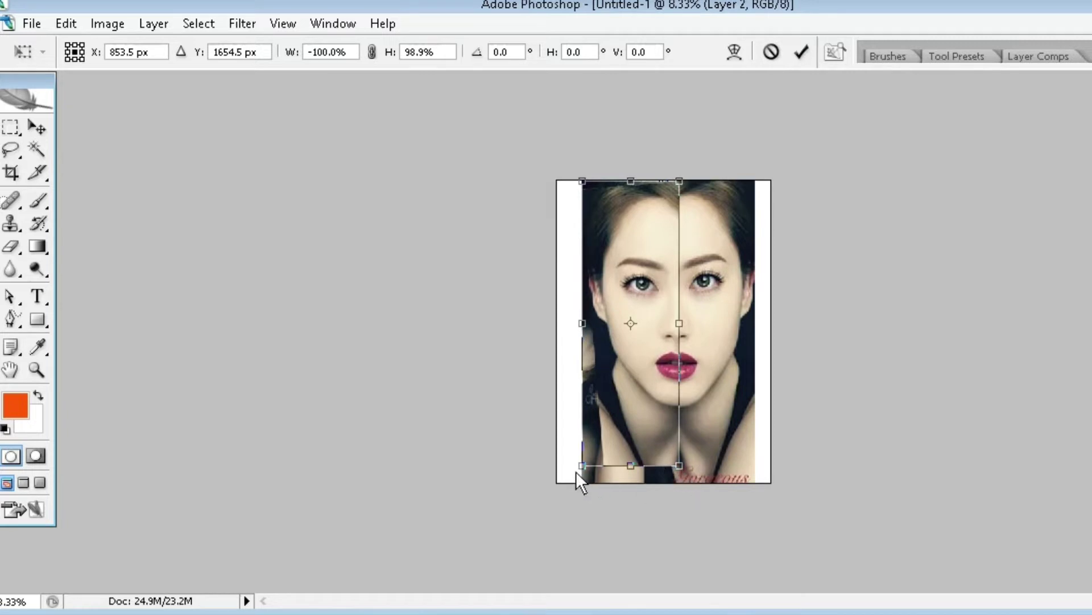
pyautogui.rightClick(647, 368)
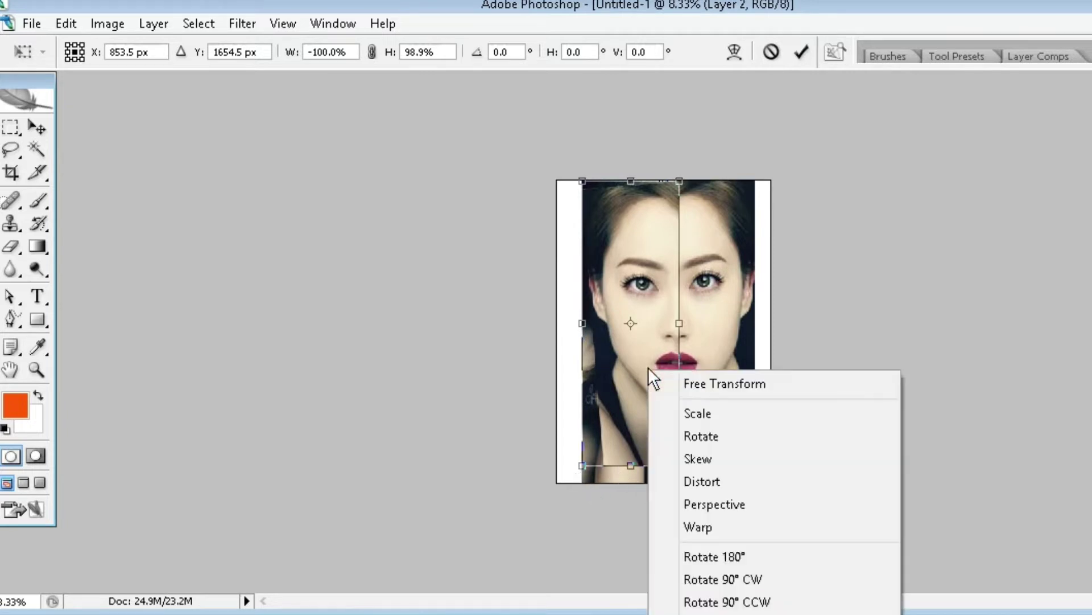
pyautogui.click(681, 435)
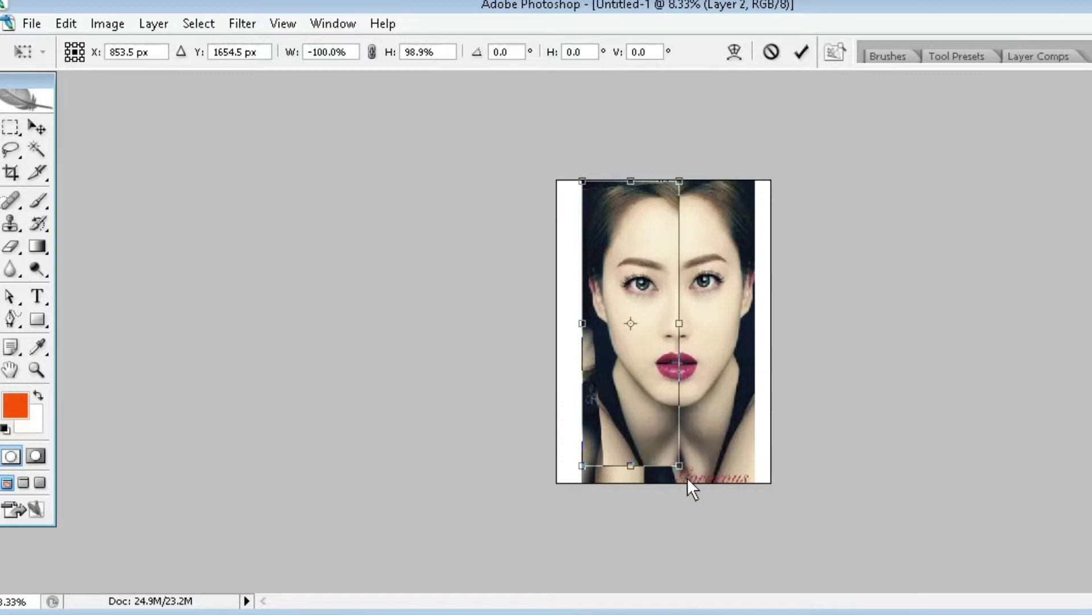
pyautogui.moveTo(687, 477); pyautogui.dragTo(695, 476)
pyautogui.moveTo(645, 372)
pyautogui.mouseDown()
pyautogui.moveTo(649, 386)
pyautogui.moveTo(640, 380)
pyautogui.mouseUp()
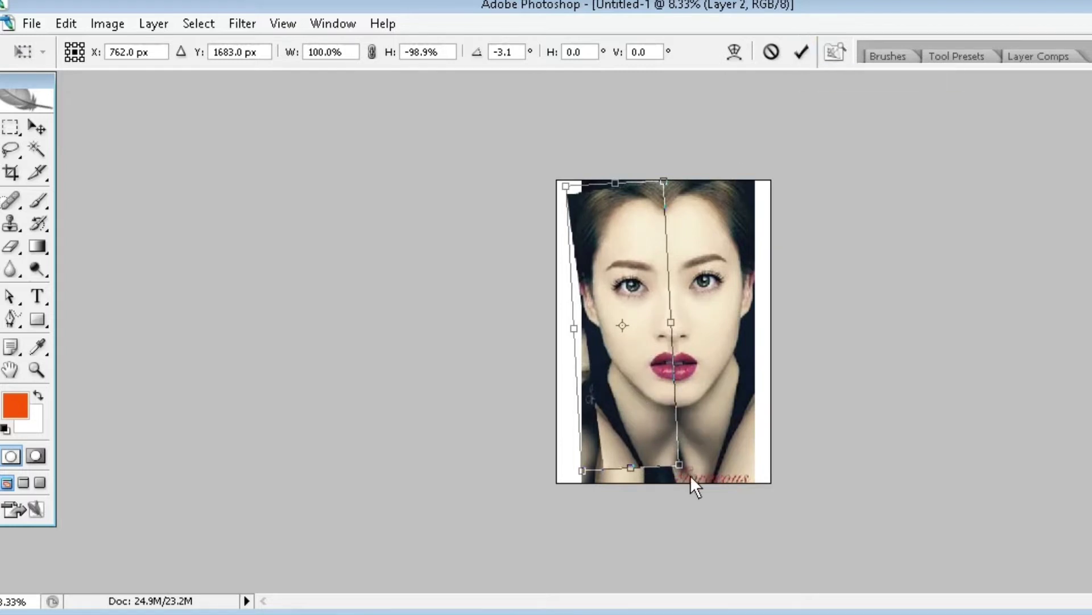
# Step: Fine-tune the flipped half's height from its lower edge and apply the transform
pyautogui.rightClick(655, 352)
pyautogui.click(676, 404)
pyautogui.moveTo(629, 470); pyautogui.dragTo(634, 467)
pyautogui.click(801, 52)
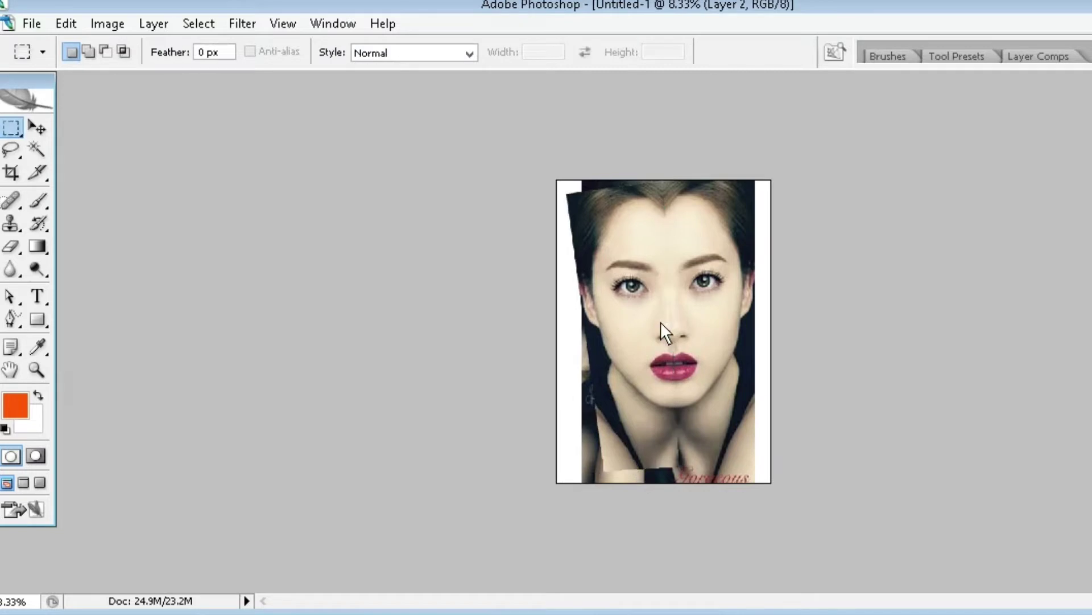
# Step: Reopen Free Transform on the flipped half face and nudge it horizontally toward the centre line to X 798.3 px
pyautogui.click(91, 23)
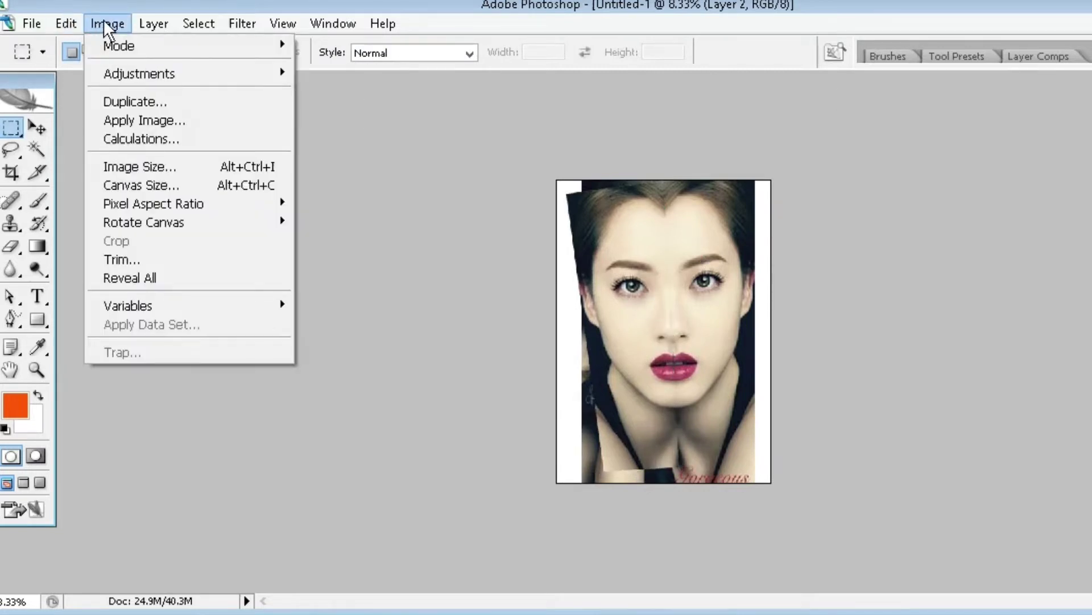
pyautogui.click(439, 261)
pyautogui.click(36, 370)
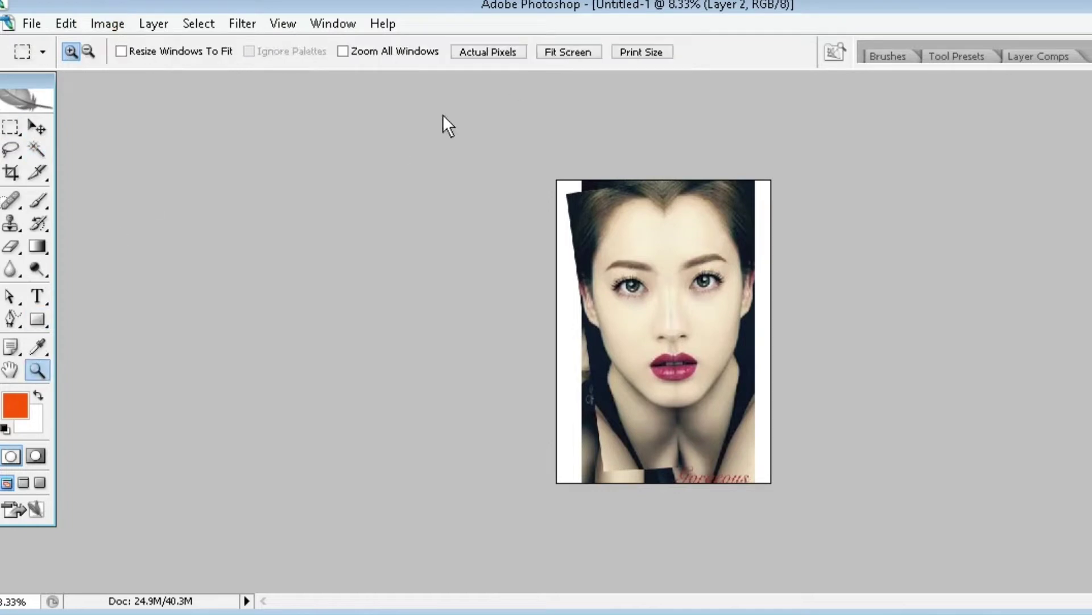
pyautogui.click(488, 52)
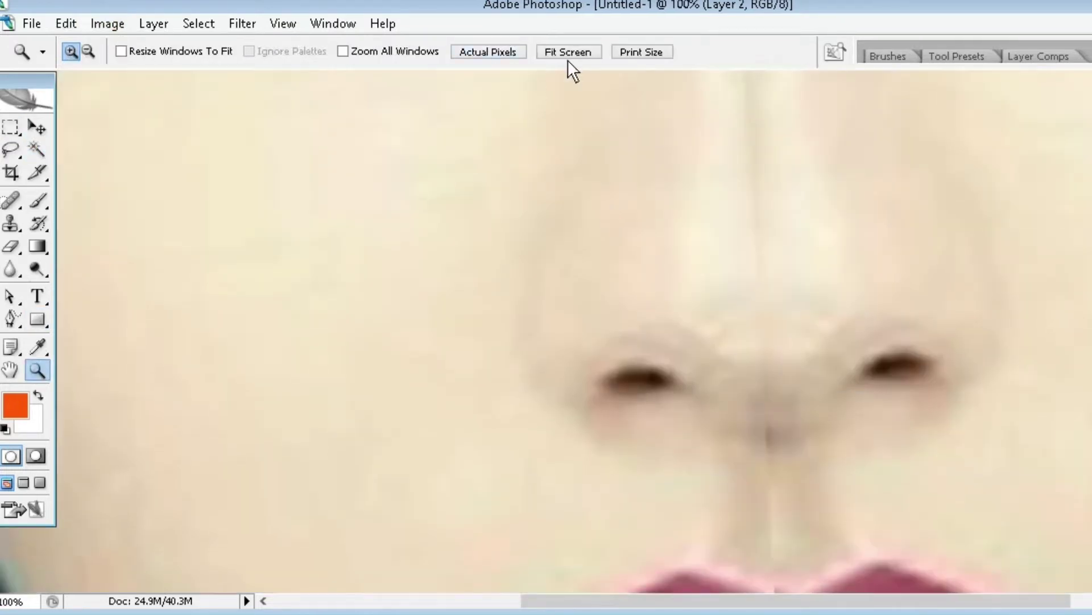
pyautogui.click(660, 52)
pyautogui.scroll(3, 621, 239)
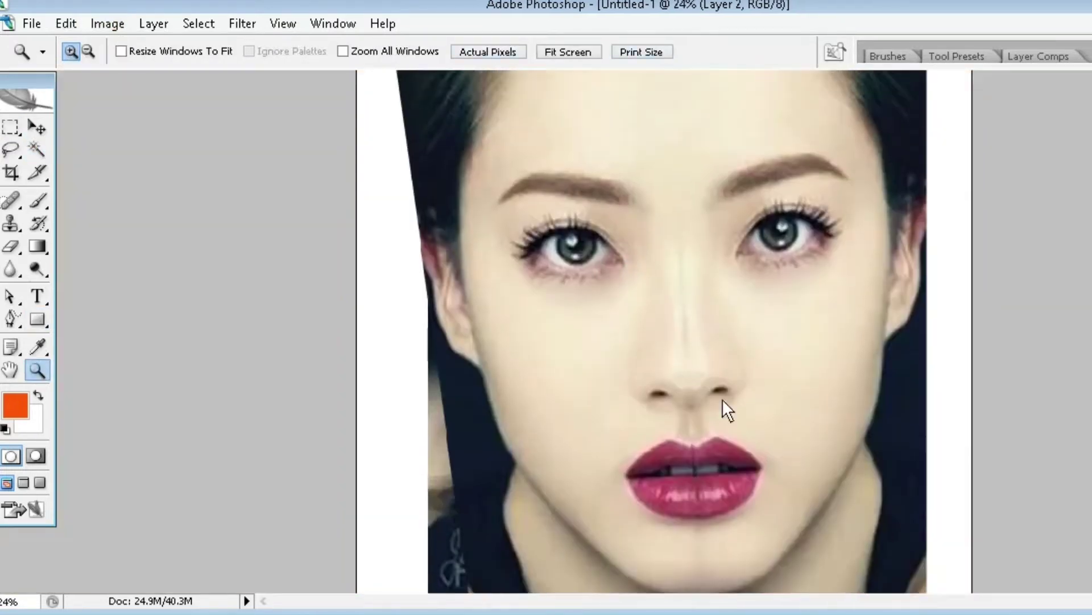
pyautogui.click(15, 126)
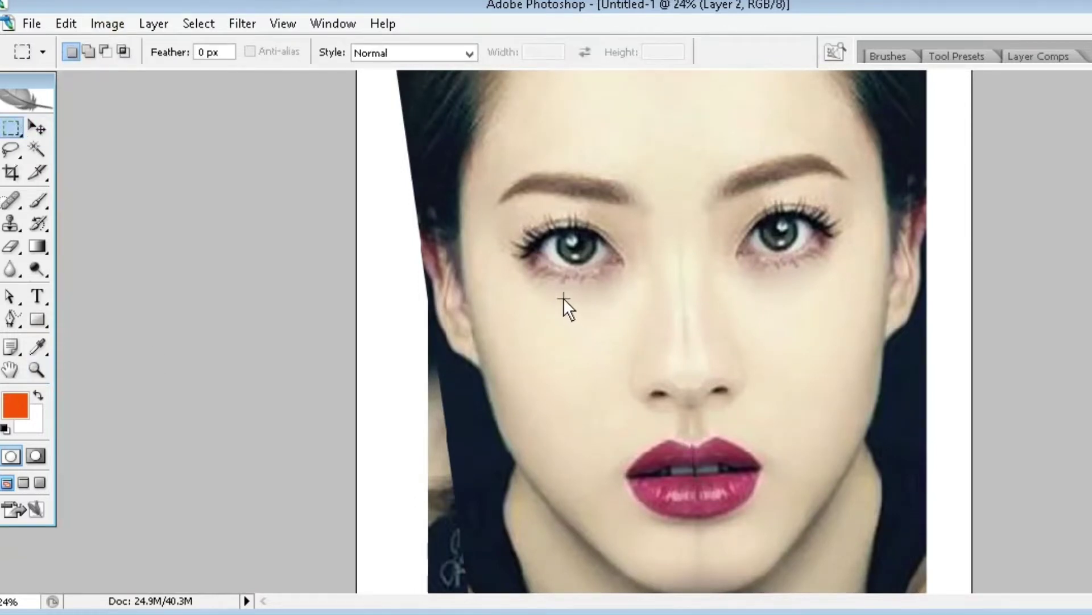
pyautogui.rightClick(592, 312)
pyautogui.click(658, 491)
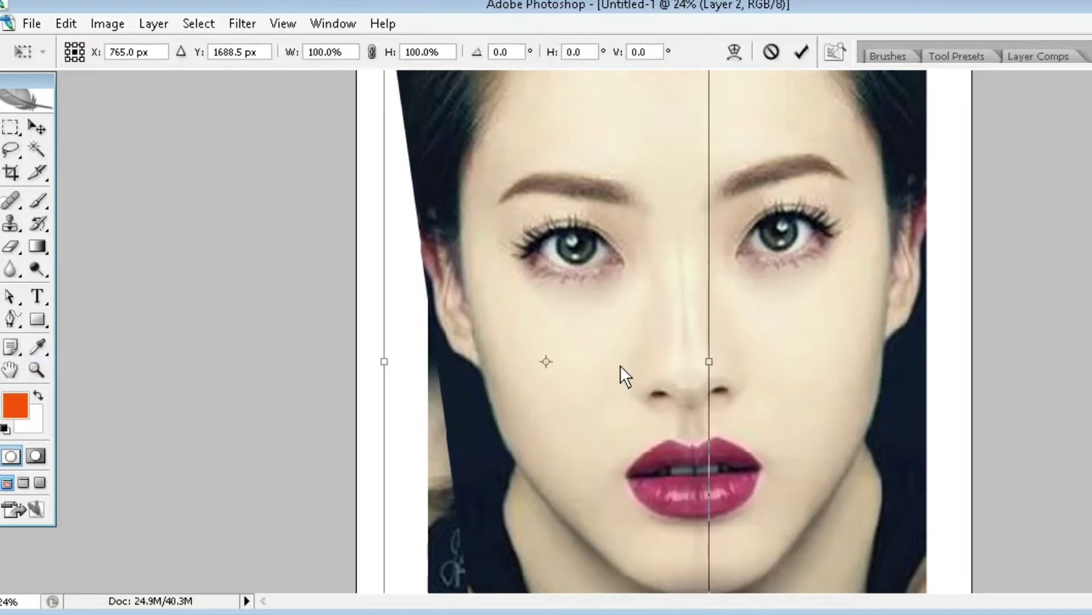
pyautogui.scroll(-1, 589, 306)
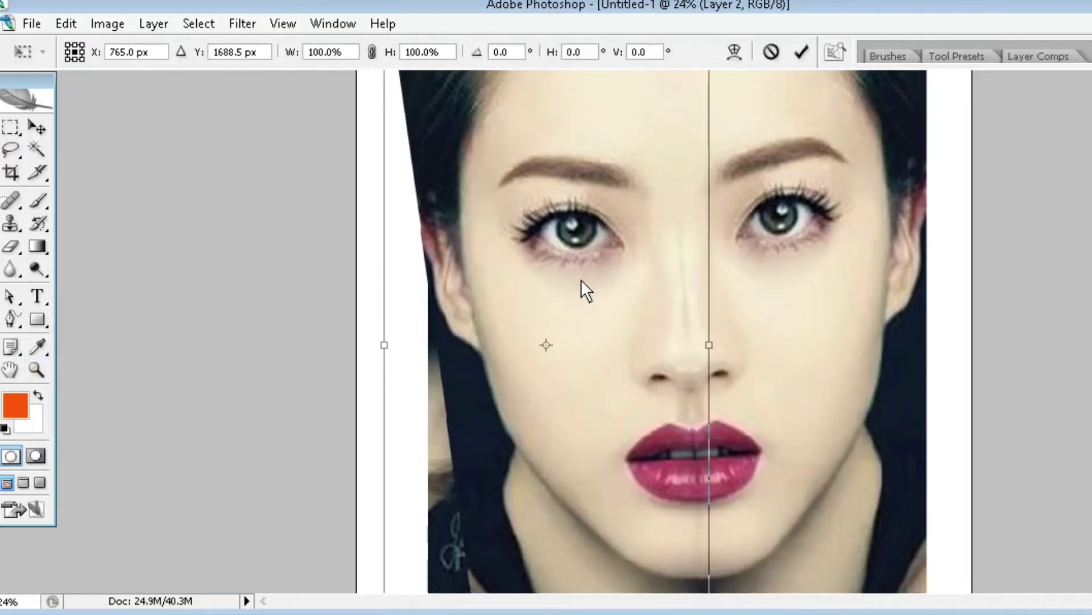
pyautogui.press('Right')
pyautogui.press('Right')
pyautogui.press('Right')
pyautogui.press('Right')
pyautogui.press('Right')
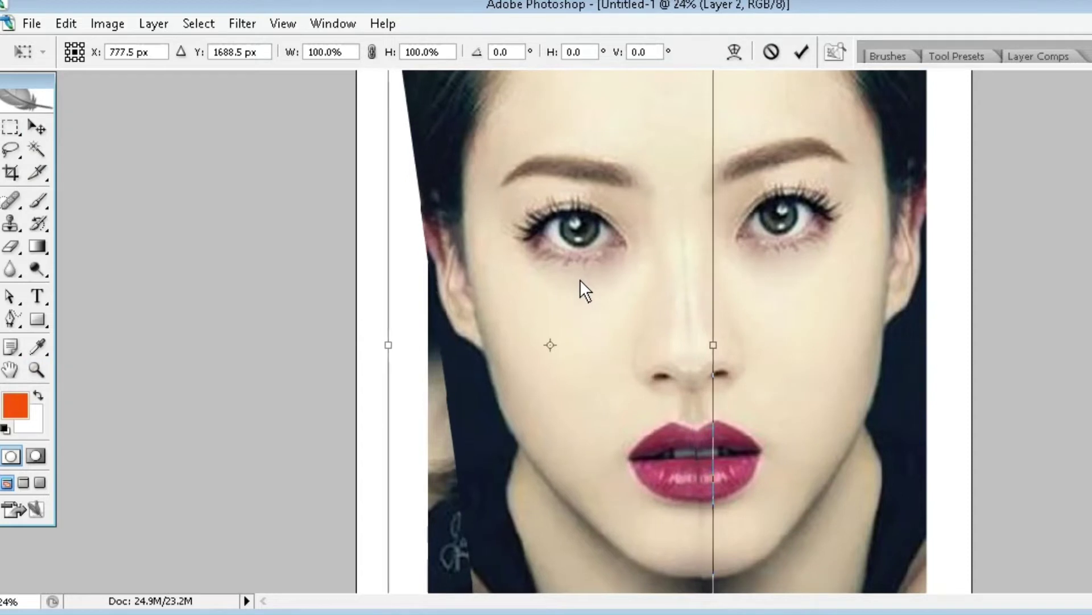
pyautogui.press('Right')
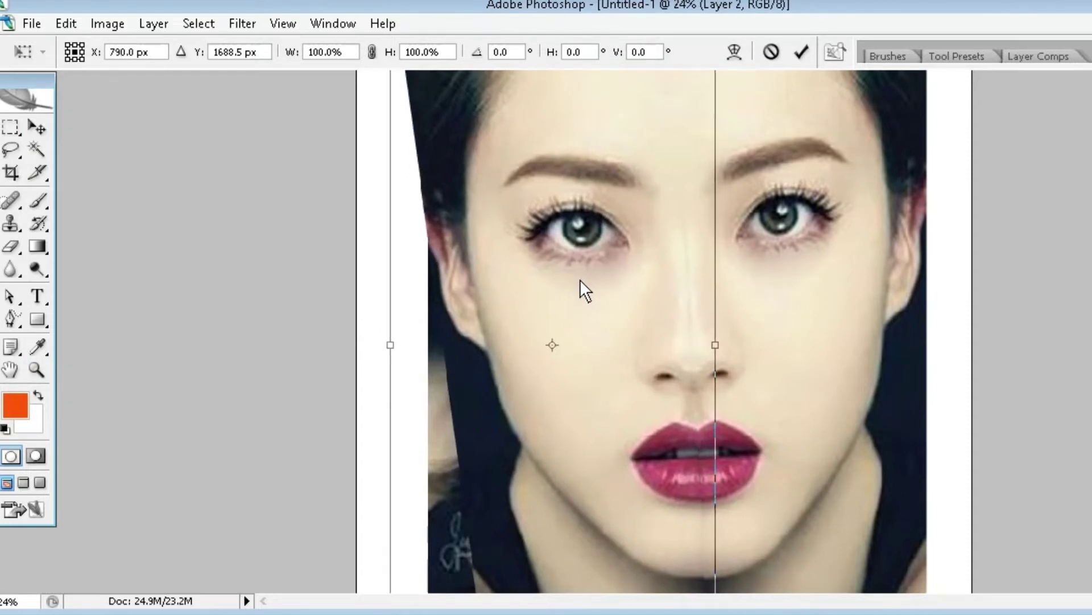
pyautogui.press('Right')
pyautogui.press('Right')
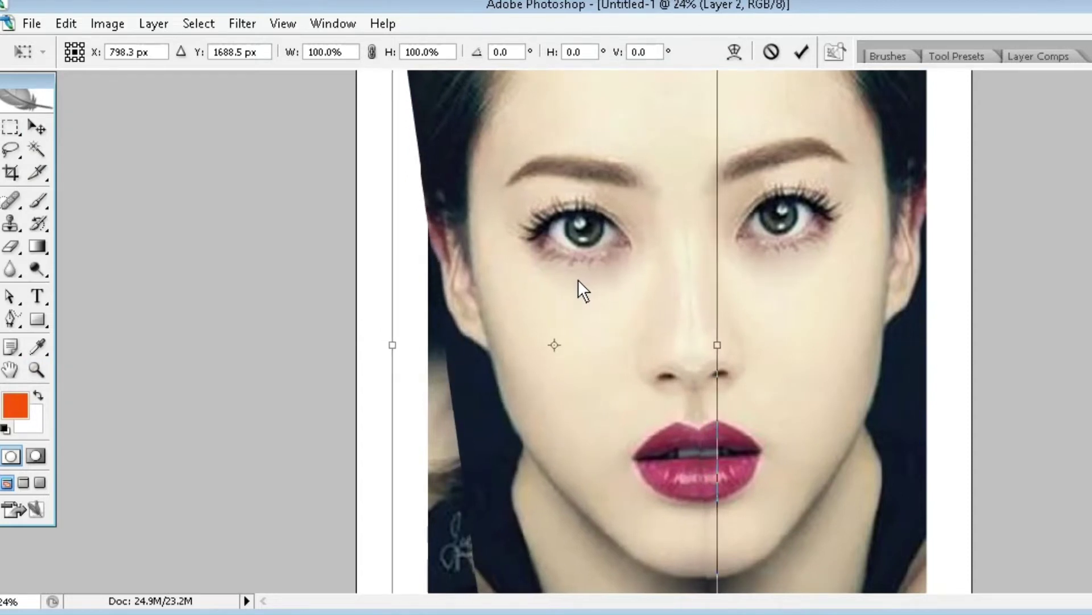
# Step: Nudge the flipped half vertically to Y 1692.7 px so the lips and nose line up, and apply the transform
pyautogui.press('Down')
pyautogui.press('Down')
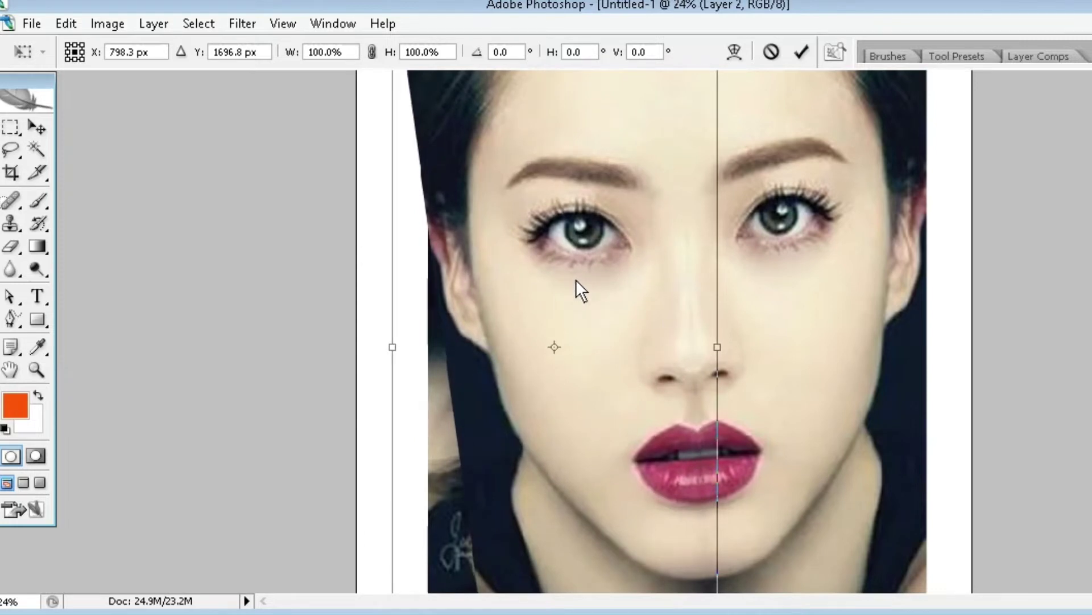
pyautogui.press('Up')
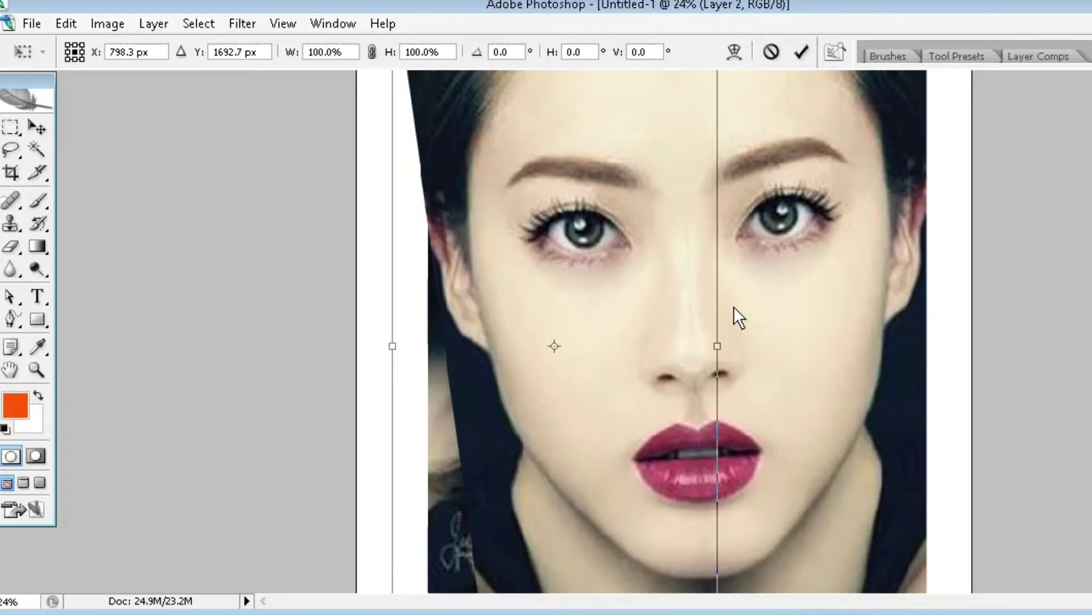
pyautogui.scroll(-5, 743, 316)
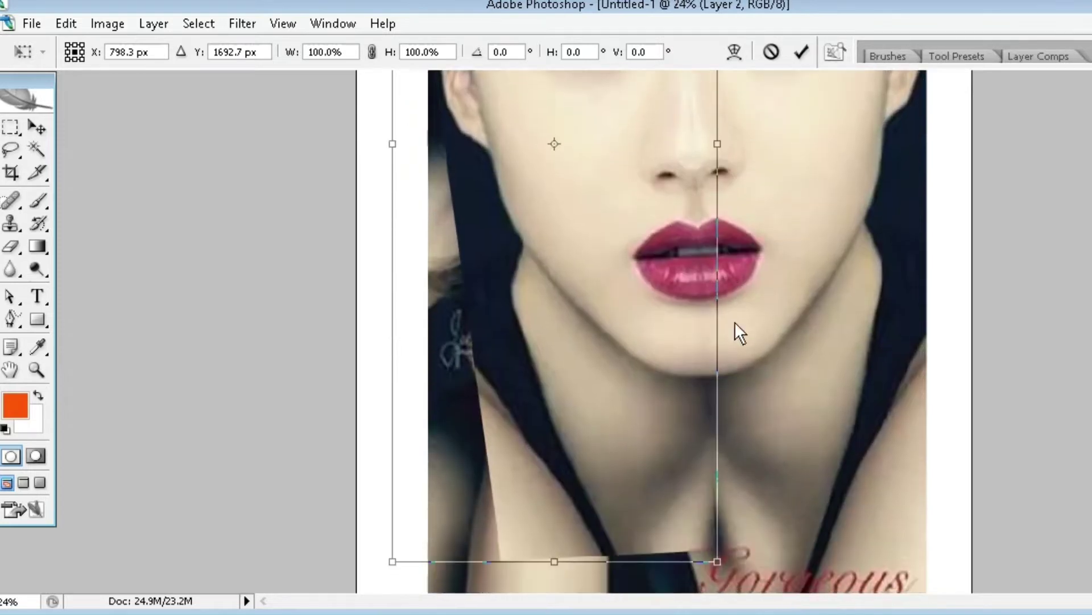
pyautogui.scroll(3, 735, 322)
pyautogui.scroll(4, 733, 319)
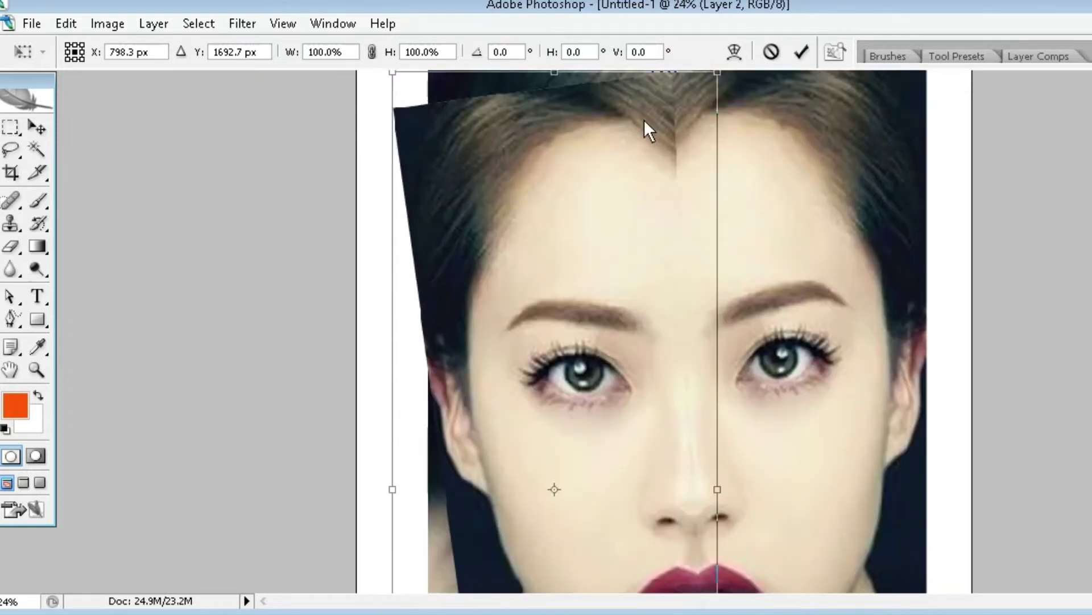
pyautogui.click(799, 51)
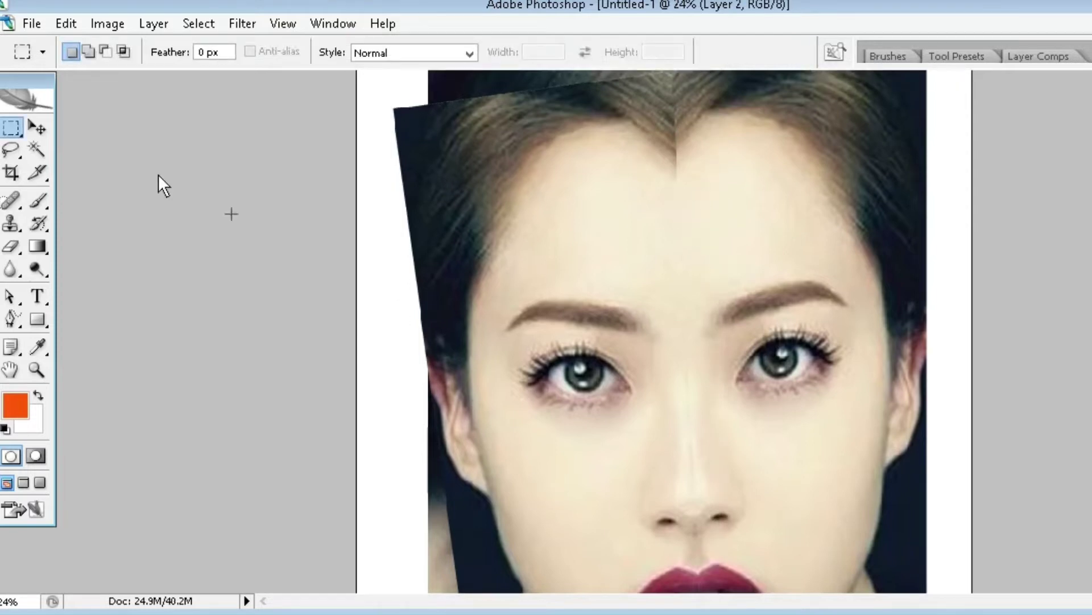
pyautogui.scroll(-1, 706, 404)
pyautogui.scroll(-3, 707, 405)
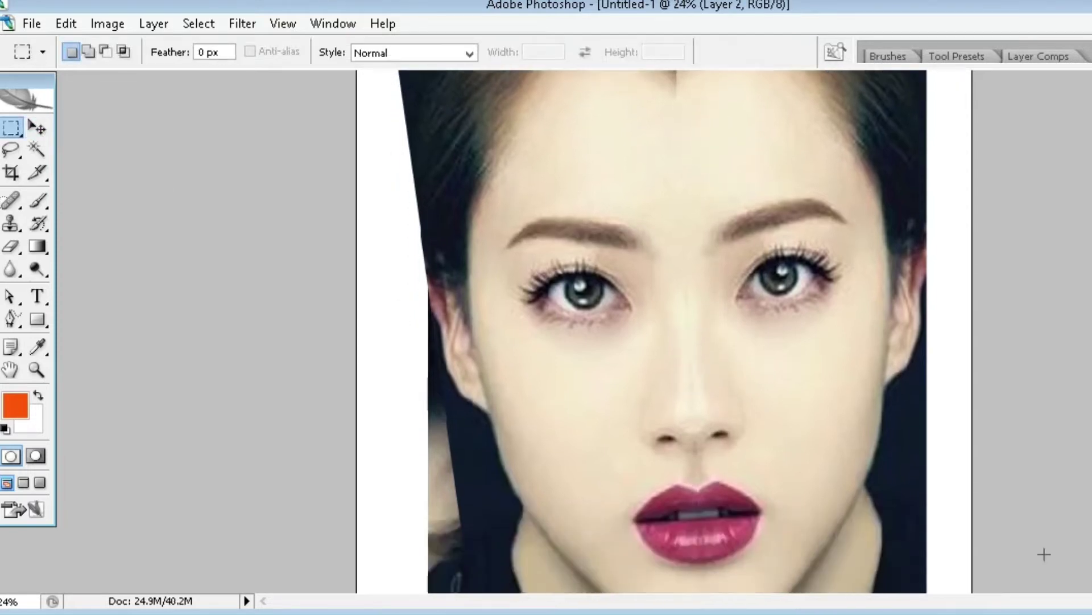
pyautogui.click(39, 225)
pyautogui.hotkey('alt', '[')
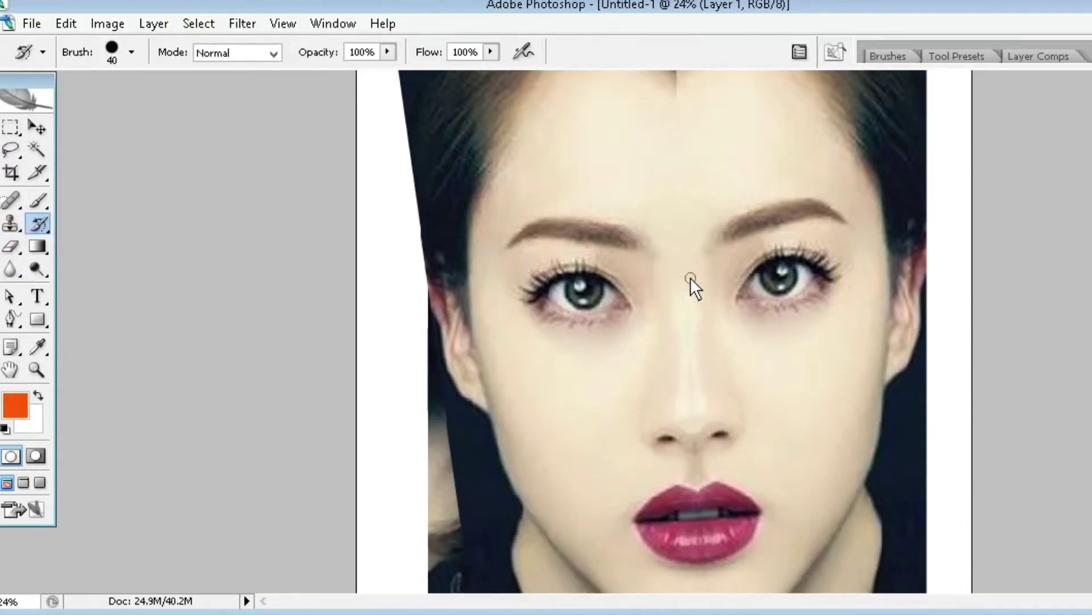
pyautogui.hotkey('ctrl', 'z')
pyautogui.hotkey('alt', ']')
pyautogui.hotkey('ctrl', 'z')
# Step: Retouch the centre seam between the eyebrows and down the nose with an enlarged Clone Stamp brush, sampling nearby skin
pyautogui.click(11, 225)
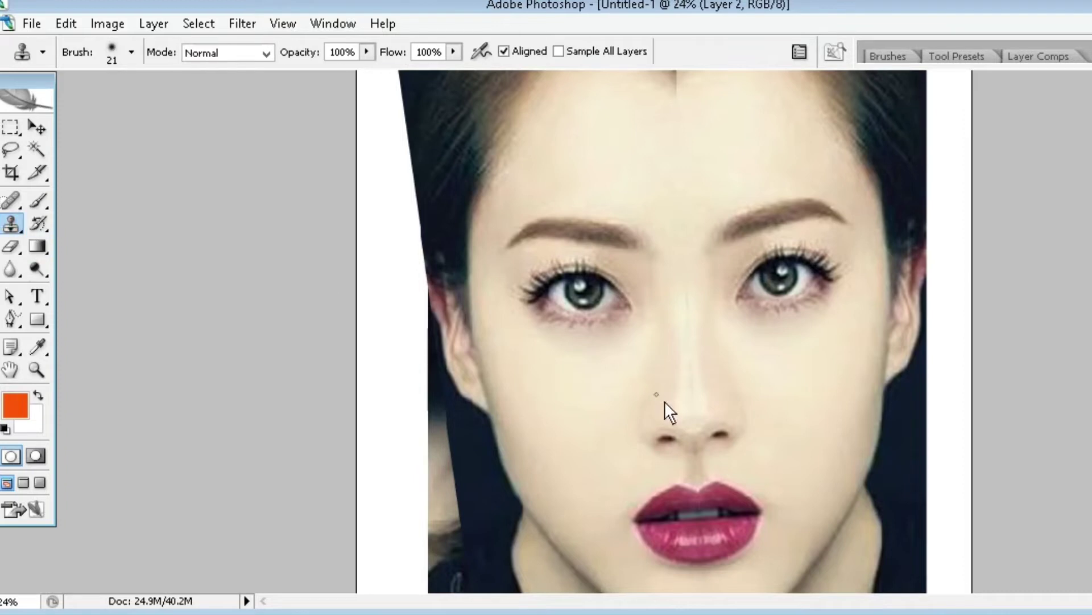
pyautogui.press(']')
pyautogui.keyDown('alt'); pyautogui.click(679, 402); pyautogui.keyUp('alt')
pyautogui.keyDown('alt'); pyautogui.click(697, 405); pyautogui.keyUp('alt')
pyautogui.keyDown('alt'); pyautogui.click(682, 410); pyautogui.keyUp('alt')
pyautogui.keyDown('alt'); pyautogui.click(682, 186); pyautogui.keyUp('alt')
pyautogui.click(683, 237)
pyautogui.click(678, 236)
pyautogui.keyDown('alt'); pyautogui.click(688, 210); pyautogui.keyUp('alt')
pyautogui.moveTo(683, 250); pyautogui.dragTo(678, 233)
pyautogui.keyDown('alt'); pyautogui.click(699, 380); pyautogui.keyUp('alt')
pyautogui.keyDown('alt'); pyautogui.click(681, 392); pyautogui.keyUp('alt')
pyautogui.moveTo(692, 369); pyautogui.dragTo(692, 388)
pyautogui.keyDown('alt'); pyautogui.click(691, 384); pyautogui.keyUp('alt')
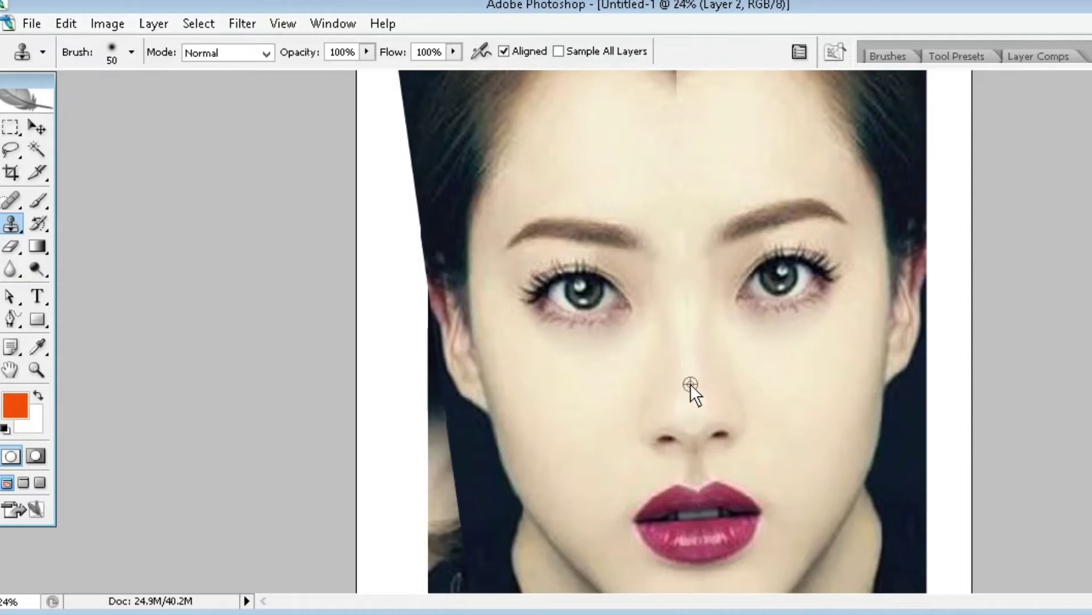
pyautogui.click(686, 328)
pyautogui.keyDown('alt'); pyautogui.click(808, 426); pyautogui.keyUp('alt')
pyautogui.click(691, 328)
pyautogui.moveTo(691, 327)
pyautogui.mouseDown()
pyautogui.moveTo(691, 318)
pyautogui.moveTo(699, 327)
pyautogui.moveTo(686, 327)
pyautogui.moveTo(685, 354)
pyautogui.mouseUp()
pyautogui.moveTo(687, 307)
pyautogui.mouseDown()
pyautogui.moveTo(685, 325)
pyautogui.moveTo(688, 300)
pyautogui.mouseUp()
pyautogui.keyDown('alt'); pyautogui.click(668, 225); pyautogui.keyUp('alt')
pyautogui.moveTo(680, 239); pyautogui.dragTo(682, 247)
pyautogui.keyDown('alt'); pyautogui.click(647, 387); pyautogui.keyUp('alt')
pyautogui.click(684, 341)
pyautogui.click(680, 351)
pyautogui.keyDown('alt'); pyautogui.click(583, 405); pyautogui.keyUp('alt')
pyautogui.moveTo(680, 345)
pyautogui.mouseDown()
pyautogui.moveTo(678, 373)
pyautogui.moveTo(698, 382)
pyautogui.mouseUp()
pyautogui.keyDown('alt'); pyautogui.click(579, 405); pyautogui.keyUp('alt')
# Step: Clone lip colour over the centre seam and notch of the upper lip with the 50 px Clone Stamp brush
pyautogui.click(37, 370)
pyautogui.moveTo(626, 463); pyautogui.dragTo(760, 526)
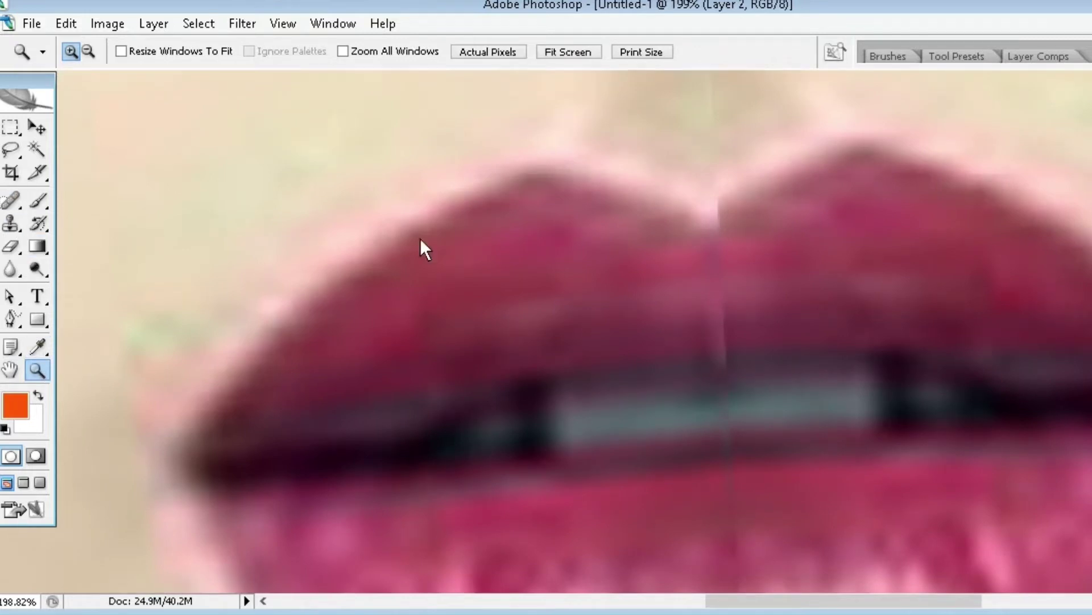
pyautogui.click(10, 224)
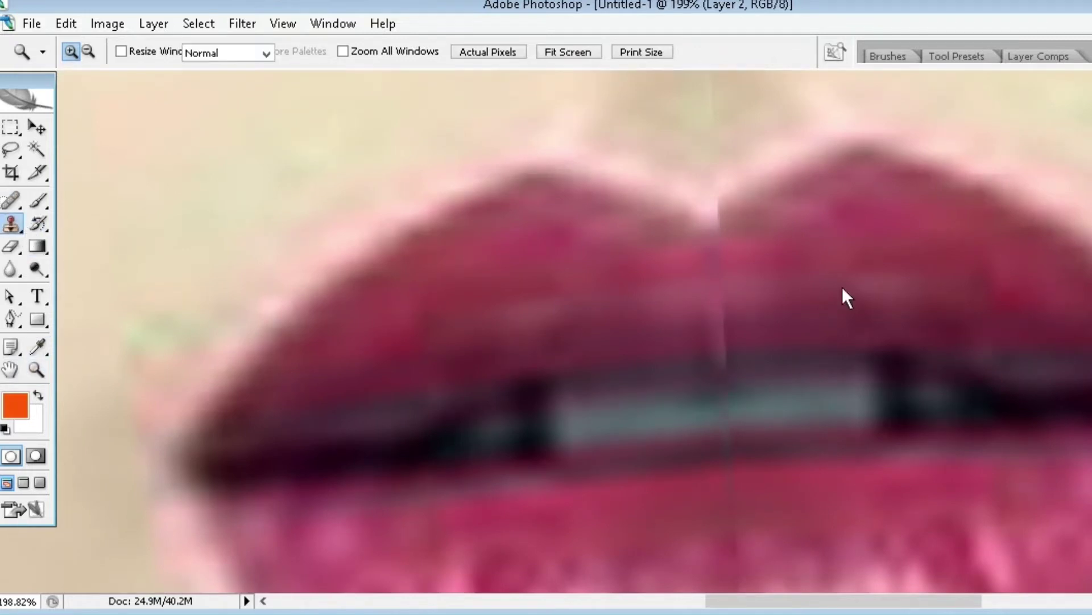
pyautogui.keyDown('alt'); pyautogui.click(620, 263); pyautogui.keyUp('alt')
pyautogui.moveTo(695, 230)
pyautogui.mouseDown()
pyautogui.moveTo(690, 252)
pyautogui.moveTo(718, 305)
pyautogui.moveTo(674, 300)
pyautogui.moveTo(671, 282)
pyautogui.moveTo(707, 255)
pyautogui.moveTo(717, 303)
pyautogui.mouseUp()
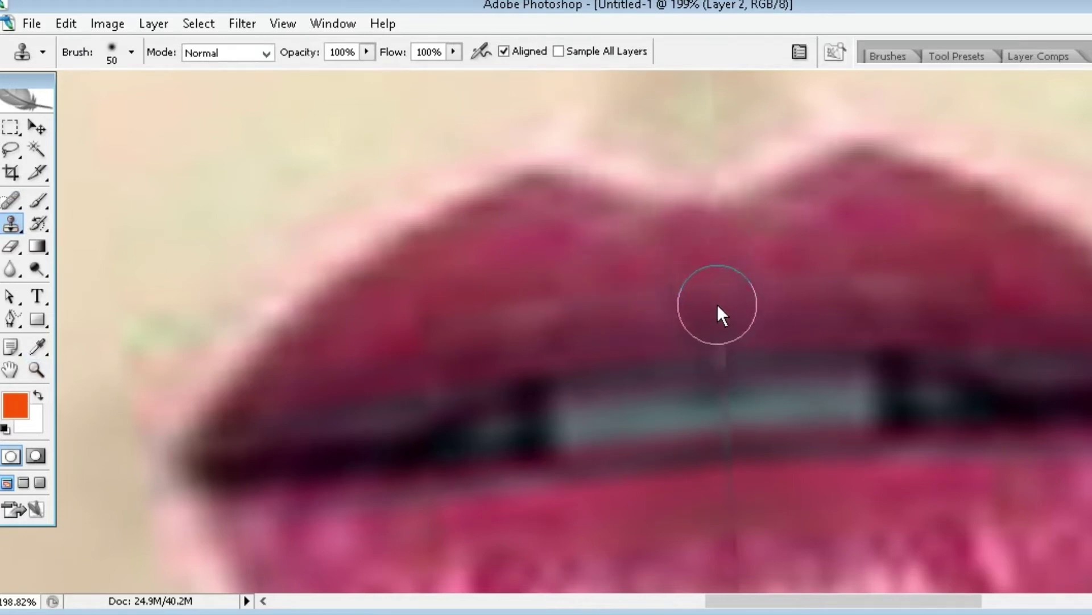
# Step: Clone over the centre seam across the mouth opening, the teeth and the upper edge of the lower lip
pyautogui.keyDown('alt'); pyautogui.click(656, 378); pyautogui.keyUp('alt')
pyautogui.moveTo(711, 366); pyautogui.dragTo(699, 394)
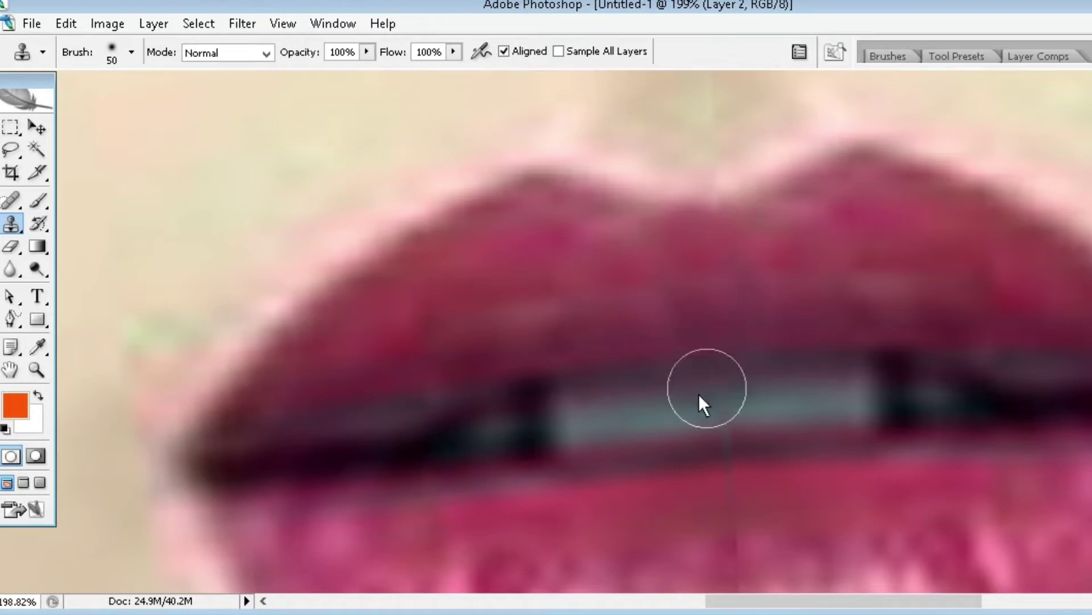
pyautogui.keyDown('alt'); pyautogui.click(606, 413); pyautogui.keyUp('alt')
pyautogui.click(725, 410)
pyautogui.keyDown('alt'); pyautogui.click(655, 455); pyautogui.keyUp('alt')
pyautogui.click(715, 477)
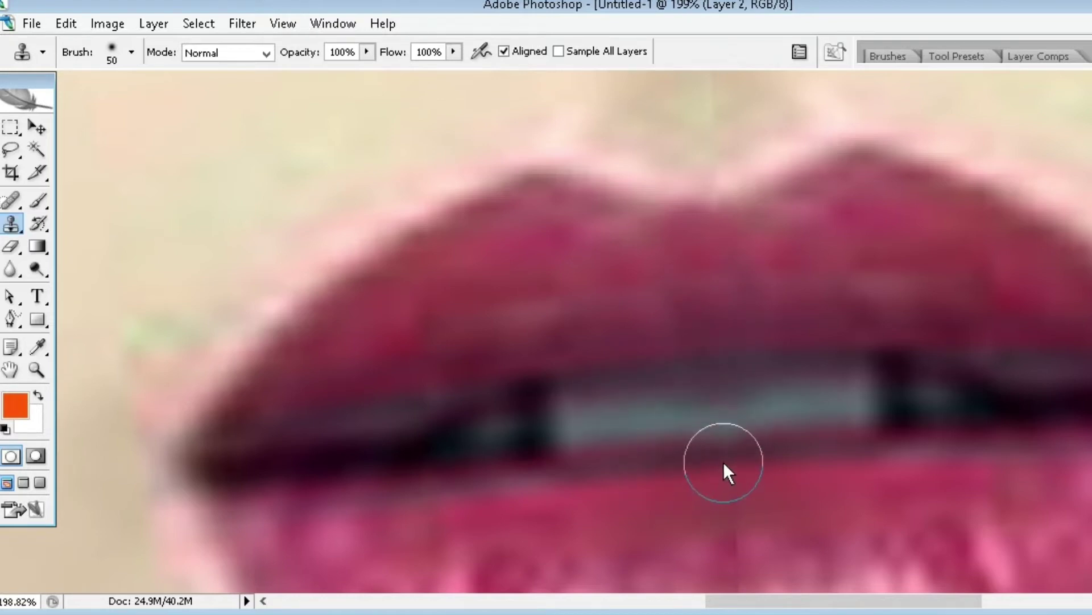
# Step: Clone lip texture over the centre seam and highlight of the lower lip
pyautogui.scroll(-5, 724, 460)
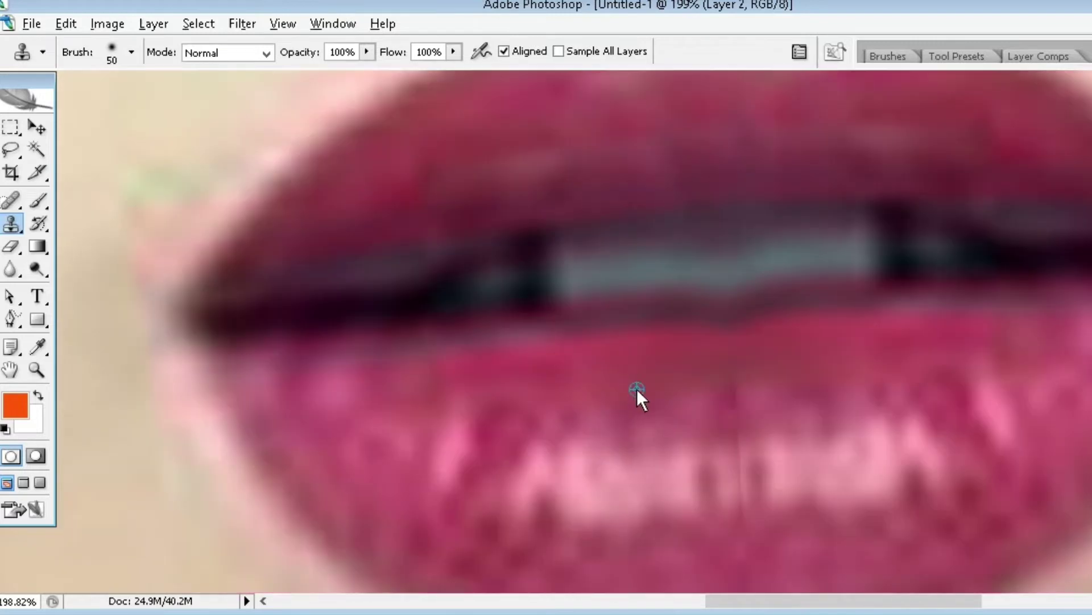
pyautogui.keyDown('alt'); pyautogui.click(637, 389); pyautogui.keyUp('alt')
pyautogui.moveTo(747, 369)
pyautogui.mouseDown()
pyautogui.moveTo(733, 357)
pyautogui.moveTo(731, 384)
pyautogui.mouseUp()
pyautogui.keyDown('alt'); pyautogui.click(633, 442); pyautogui.keyUp('alt')
pyautogui.moveTo(750, 468); pyautogui.dragTo(733, 473)
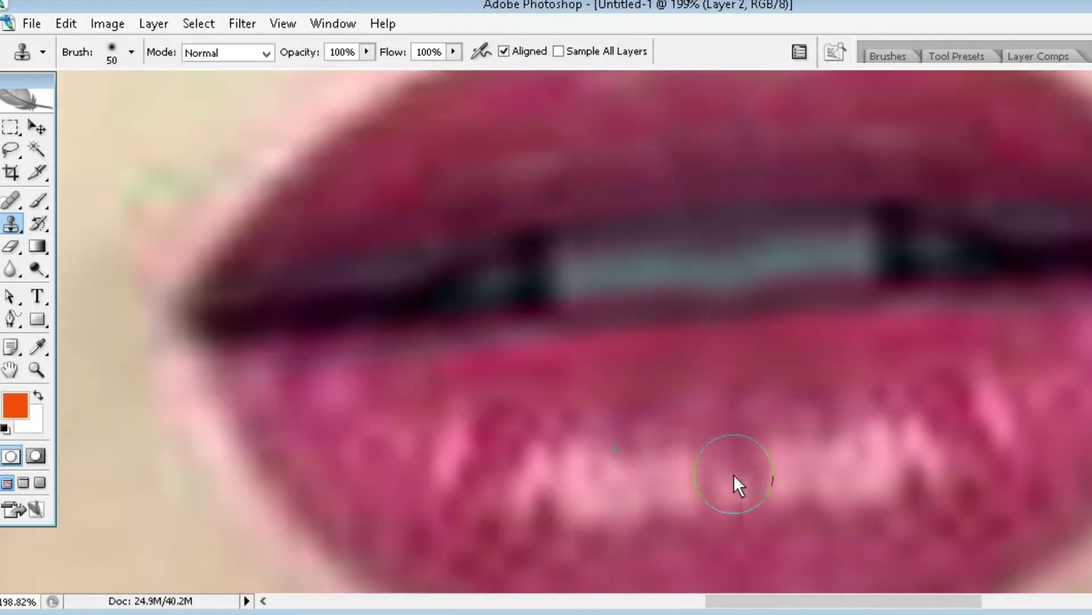
# Step: Try to clone chin skin over the centre seam just below the lower lip
pyautogui.scroll(-4, 703, 455)
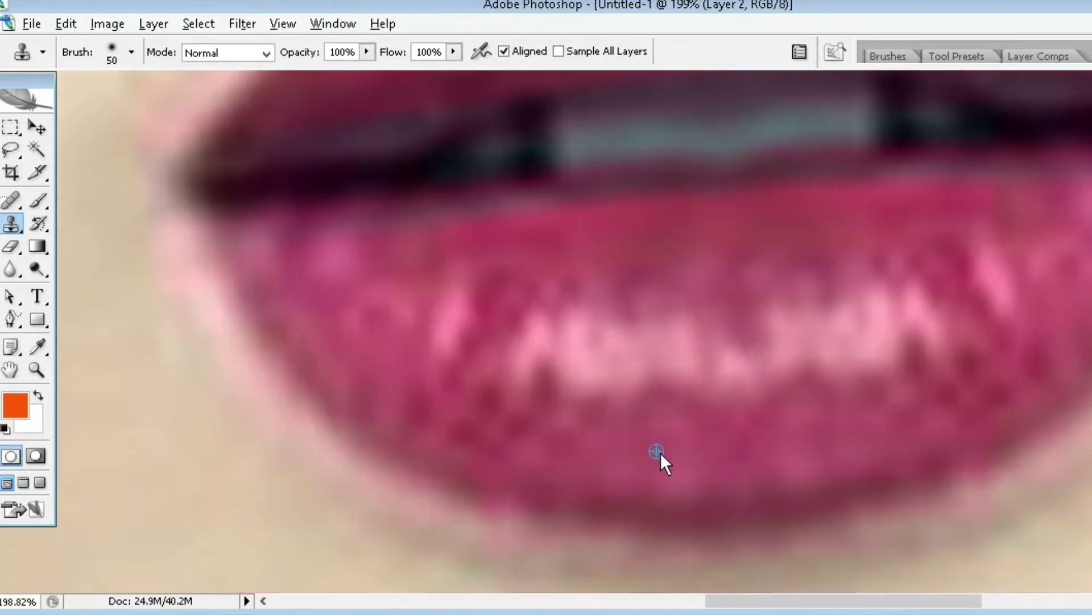
pyautogui.scroll(-15, 751, 461)
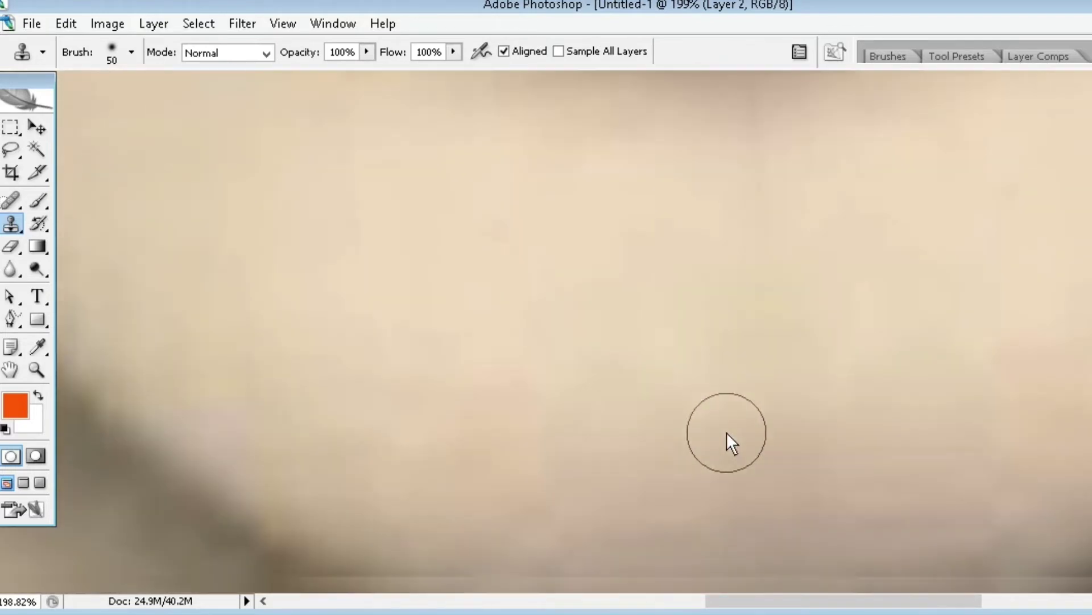
pyautogui.scroll(10, 726, 432)
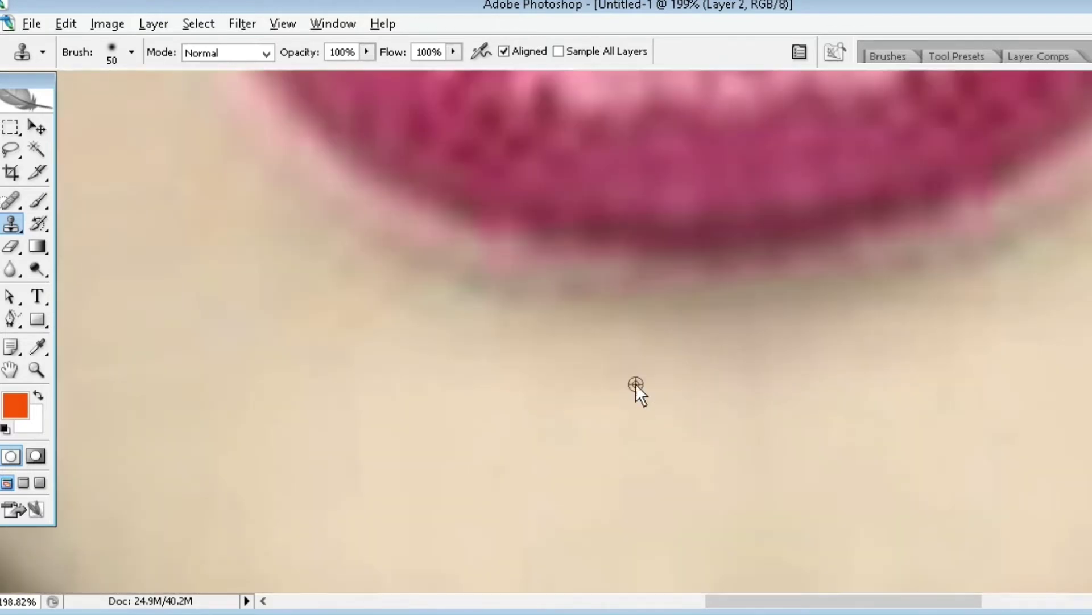
pyautogui.keyDown('alt'); pyautogui.click(636, 384); pyautogui.keyUp('alt')
pyautogui.moveTo(739, 319); pyautogui.dragTo(749, 377)
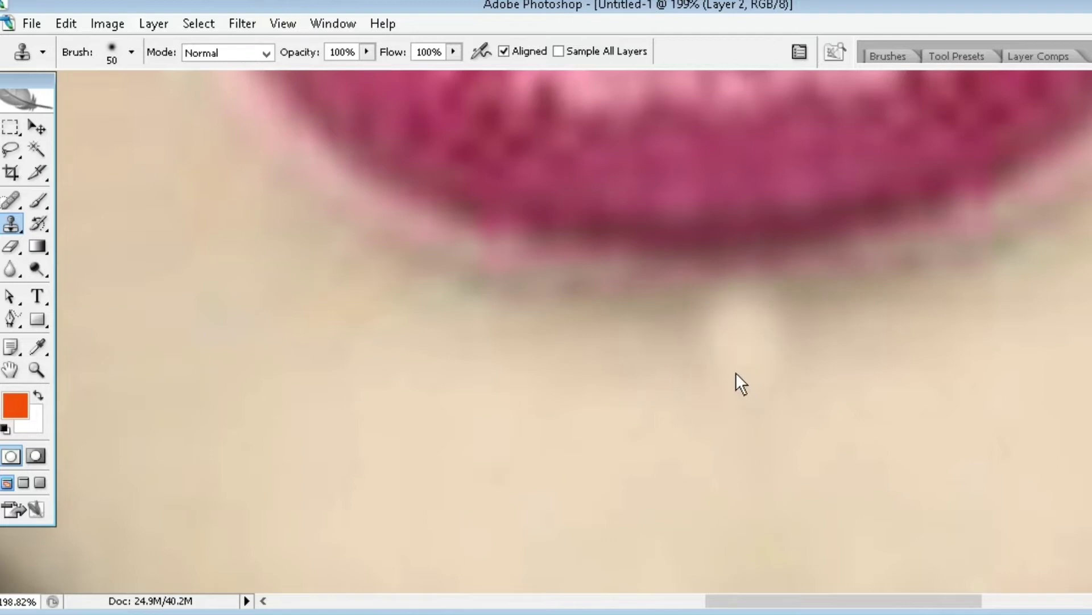
pyautogui.hotkey('ctrl', 'z')
pyautogui.hotkey('ctrl', 'z')
pyautogui.hotkey('ctrl', 'z')
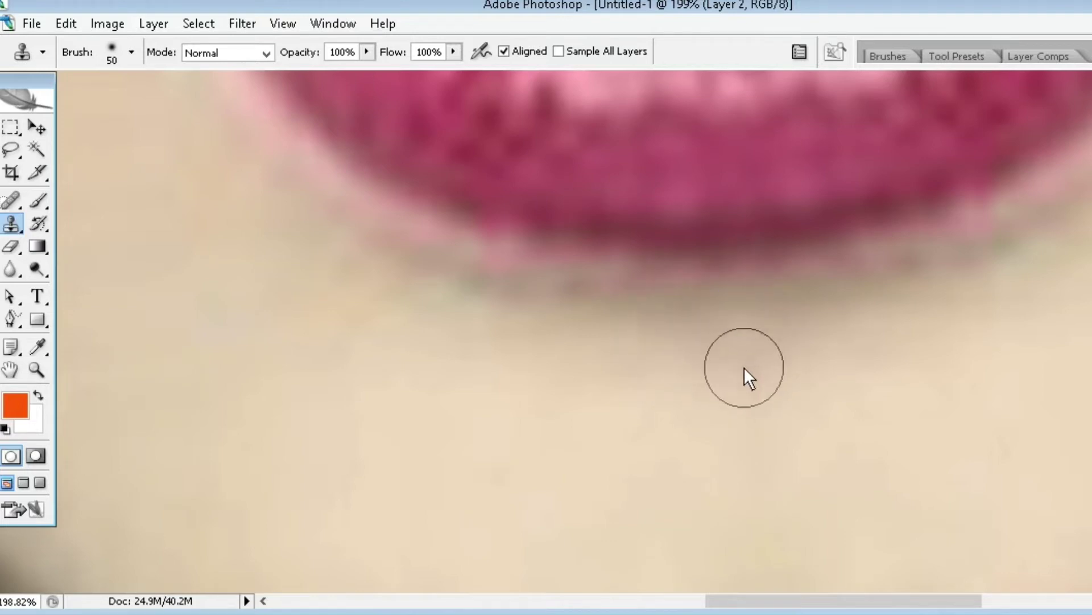
# Step: Clone skin over the centre seam in the groove above the upper lip, up to the base of the nose
pyautogui.scroll(6, 710, 346)
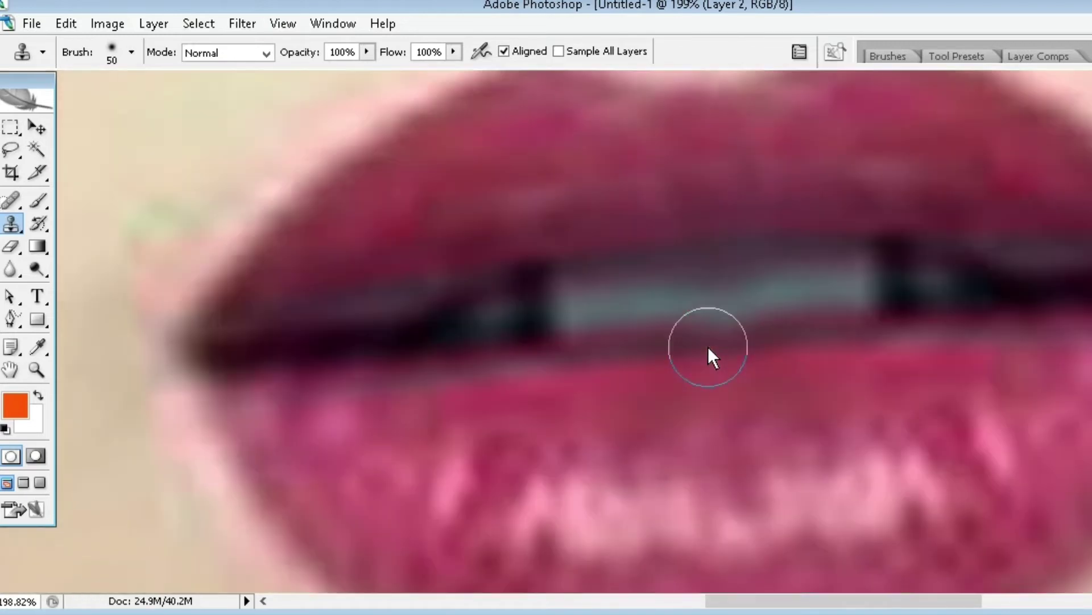
pyautogui.scroll(10, 708, 346)
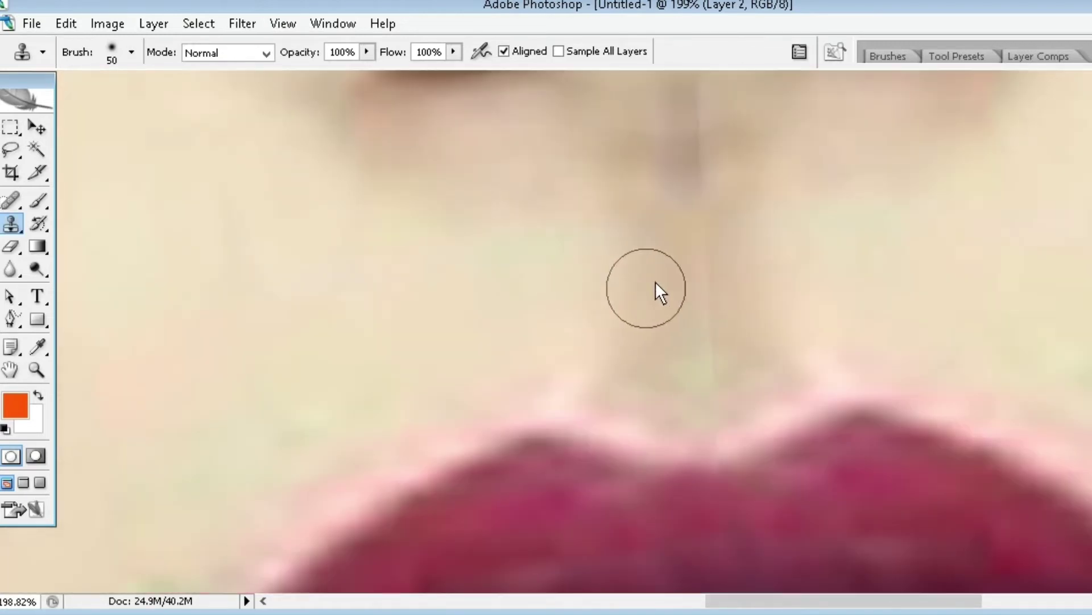
pyautogui.moveTo(665, 288)
pyautogui.mouseDown()
pyautogui.moveTo(708, 268)
pyautogui.moveTo(710, 365)
pyautogui.mouseUp()
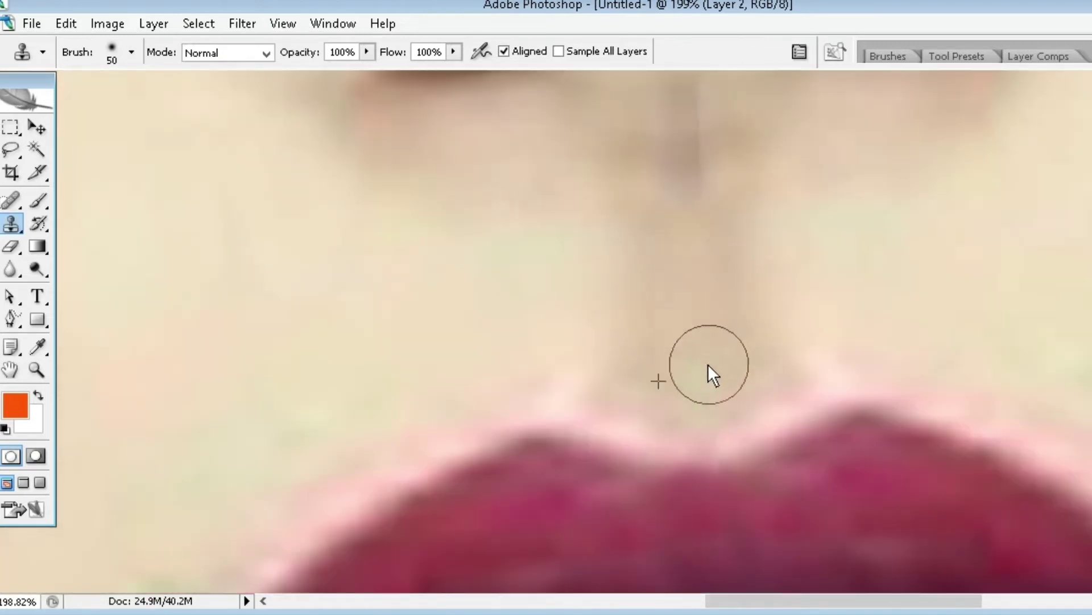
pyautogui.scroll(8, 700, 330)
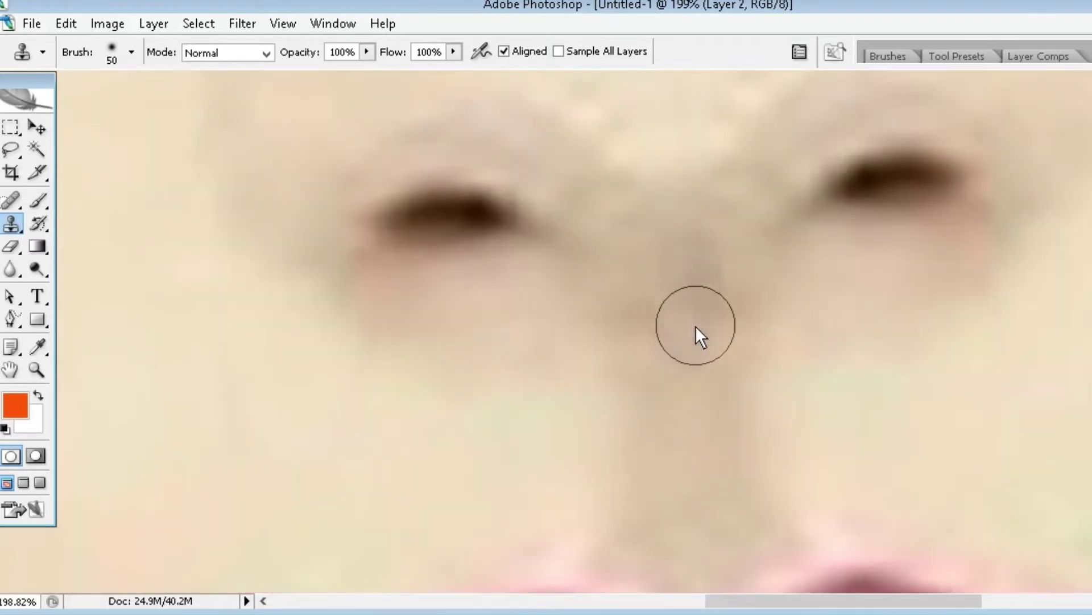
pyautogui.scroll(2, 677, 333)
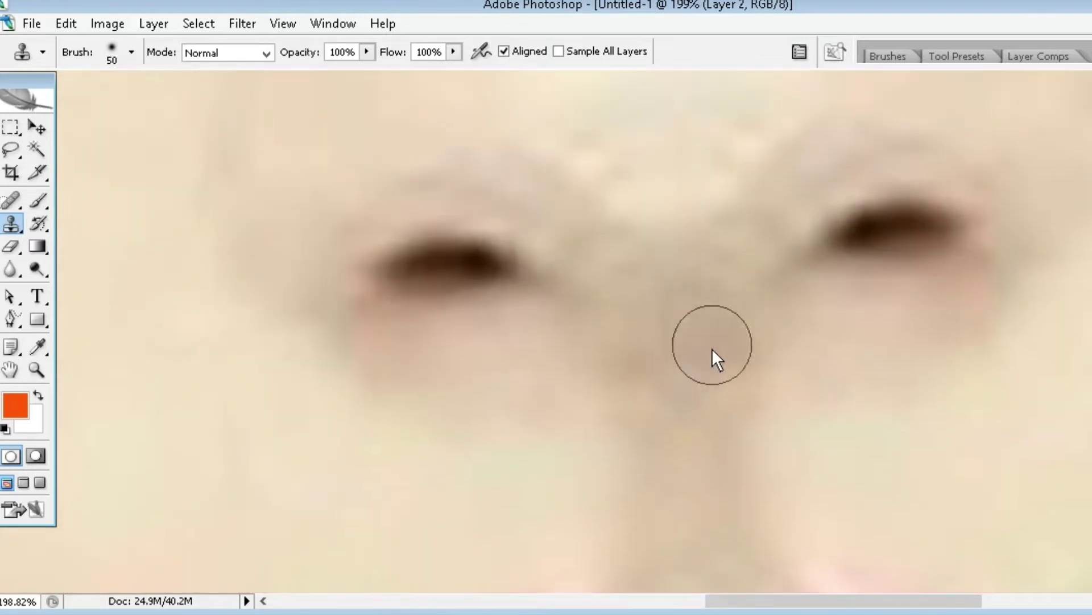
# Step: Clone skin over the centre seam between the eyebrows
pyautogui.scroll(10, 700, 336)
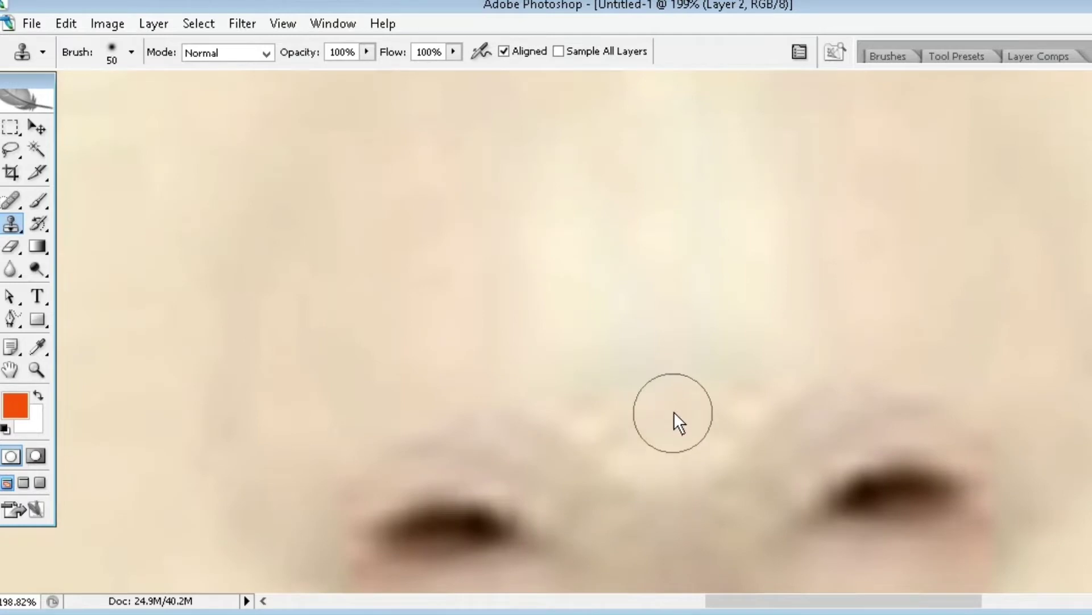
pyautogui.scroll(8, 666, 421)
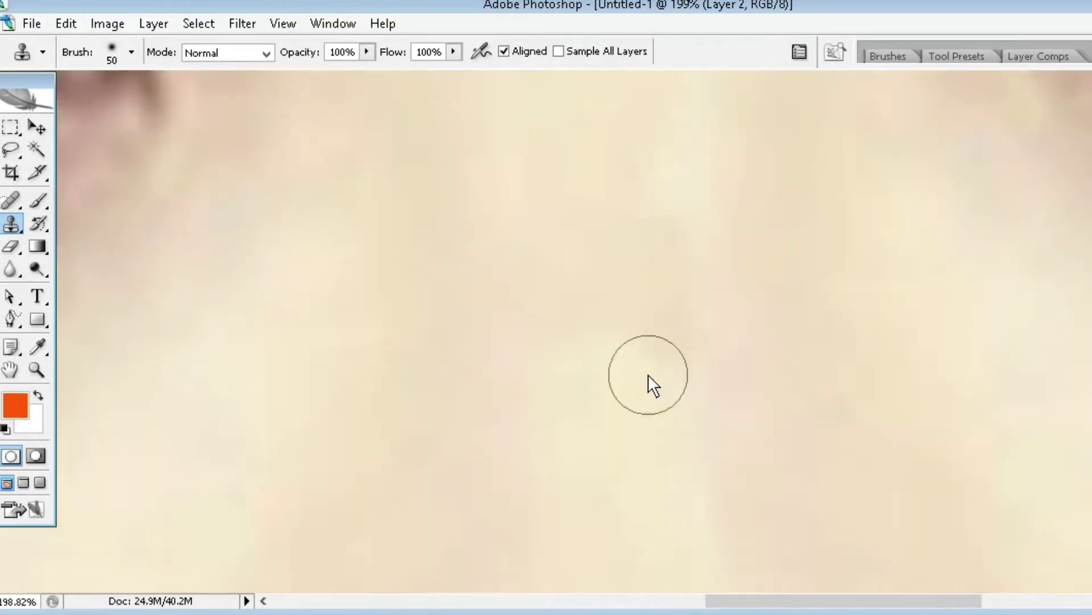
pyautogui.scroll(-6, 649, 377)
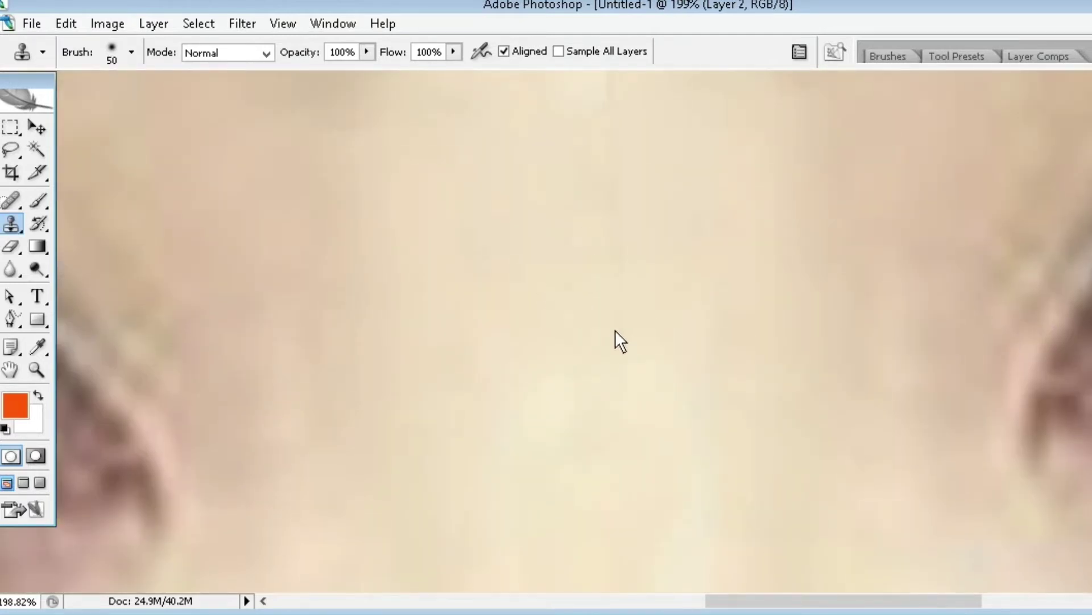
pyautogui.scroll(-5, 576, 303)
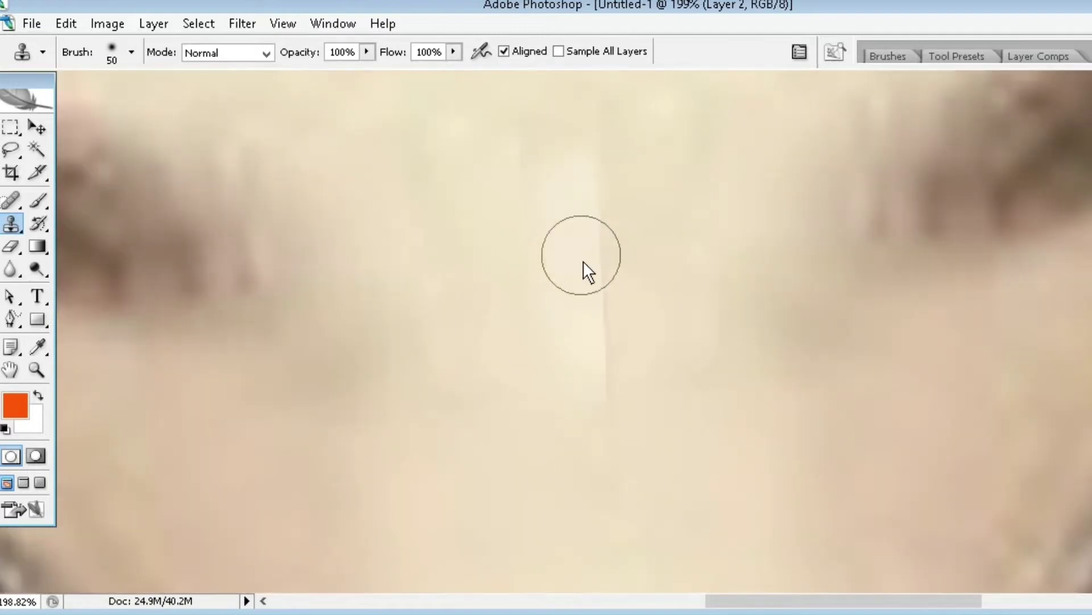
pyautogui.moveTo(603, 396)
pyautogui.mouseDown()
pyautogui.moveTo(597, 264)
pyautogui.moveTo(585, 286)
pyautogui.moveTo(571, 193)
pyautogui.mouseUp()
# Step: Clone skin over the centre seam on the upper forehead
pyautogui.scroll(5, 589, 290)
pyautogui.scroll(3, 587, 288)
pyautogui.scroll(4, 543, 260)
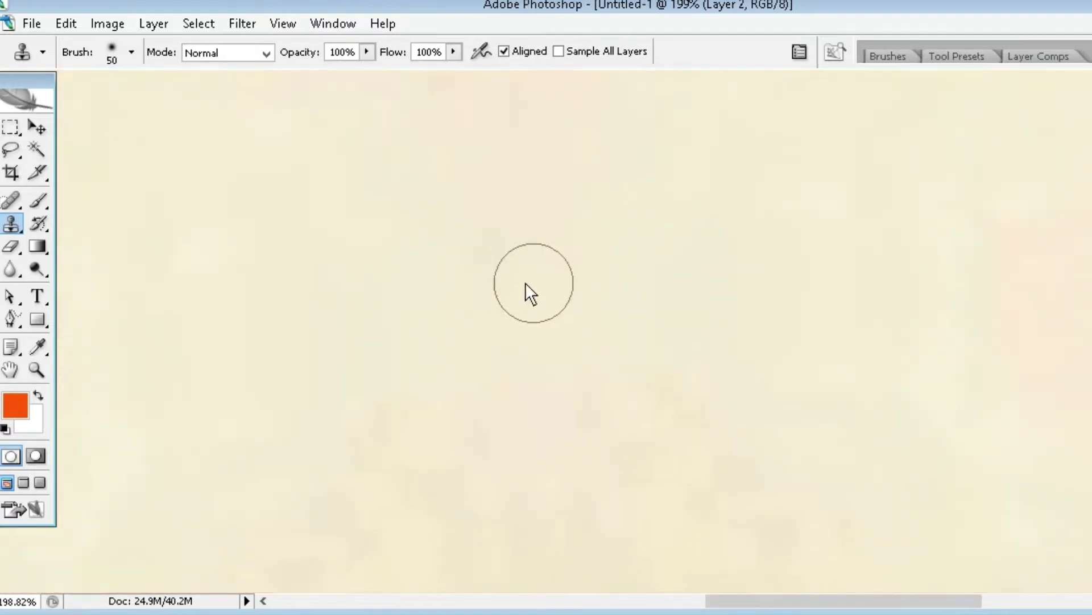
pyautogui.keyDown('alt'); pyautogui.click(516, 206); pyautogui.keyUp('alt')
pyautogui.scroll(3, 587, 285)
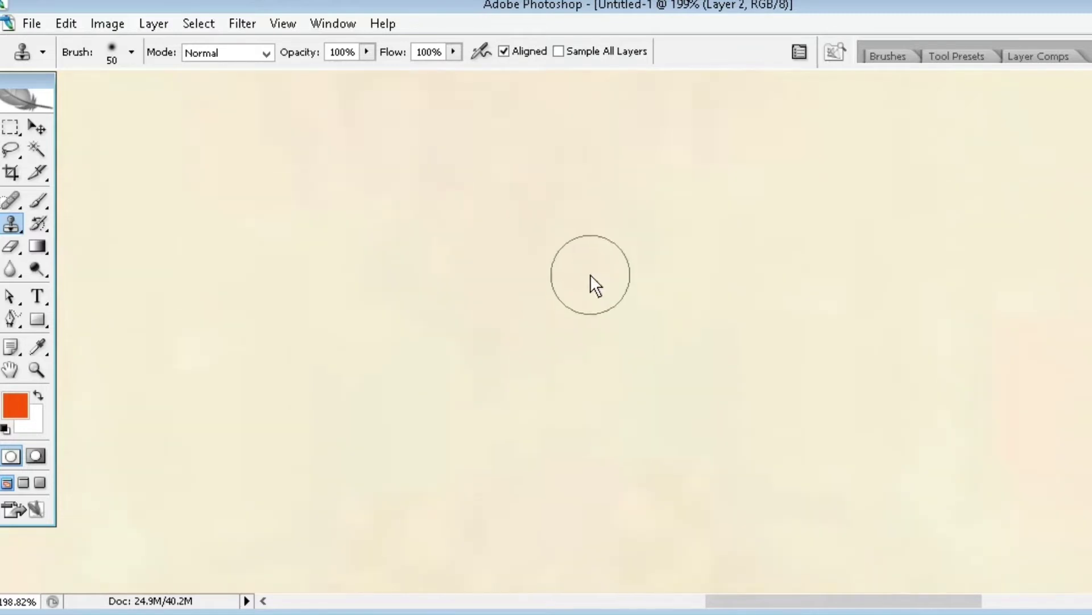
pyautogui.scroll(9, 581, 274)
# Step: Clone forehead skin over the centre seam and the lower tip of the hair peak at the hairline
pyautogui.keyDown('alt'); pyautogui.click(428, 266); pyautogui.keyUp('alt')
pyautogui.click(517, 185)
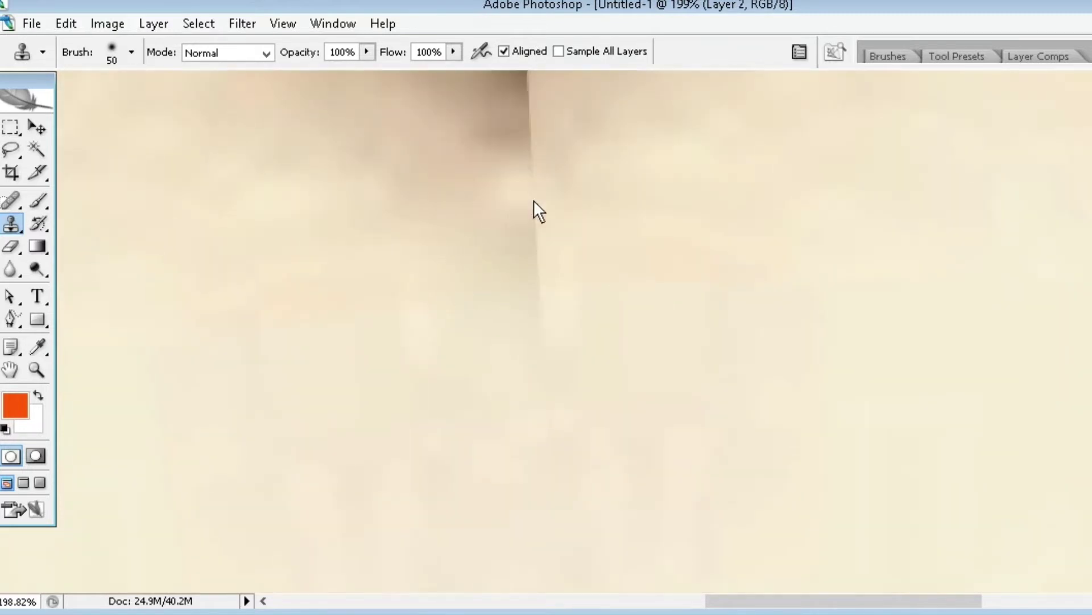
pyautogui.moveTo(548, 269)
pyautogui.mouseDown()
pyautogui.moveTo(517, 235)
pyautogui.moveTo(453, 203)
pyautogui.moveTo(485, 179)
pyautogui.moveTo(501, 188)
pyautogui.mouseUp()
pyautogui.scroll(3, 521, 322)
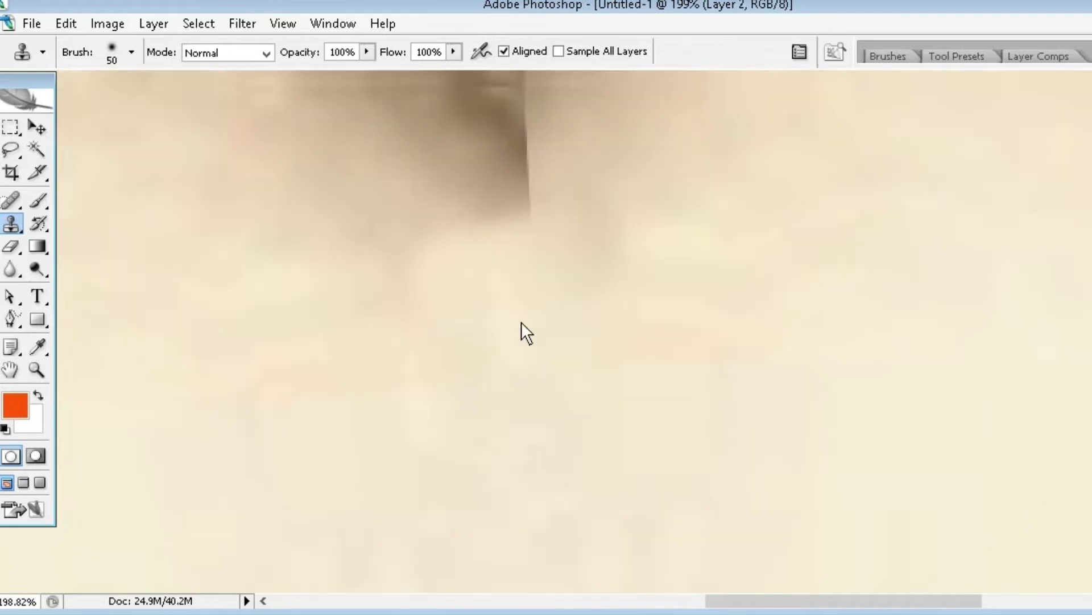
pyautogui.scroll(3, 521, 323)
pyautogui.keyDown('alt'); pyautogui.click(336, 449); pyautogui.keyUp('alt')
pyautogui.moveTo(520, 358)
pyautogui.mouseDown()
pyautogui.moveTo(474, 306)
pyautogui.moveTo(569, 302)
pyautogui.moveTo(551, 278)
pyautogui.moveTo(427, 314)
pyautogui.moveTo(321, 279)
pyautogui.moveTo(313, 367)
pyautogui.moveTo(549, 350)
pyautogui.moveTo(532, 383)
pyautogui.moveTo(336, 361)
pyautogui.mouseUp()
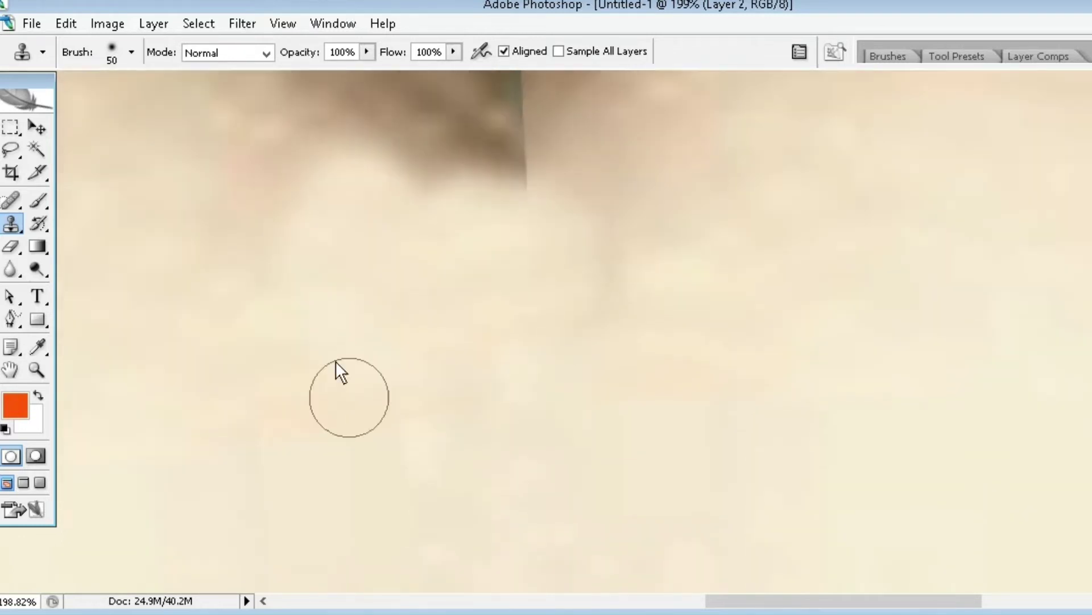
# Step: View the portrait at print size and clone forehead skin along the edge of the hair peak
pyautogui.click(37, 370)
pyautogui.click(552, 52)
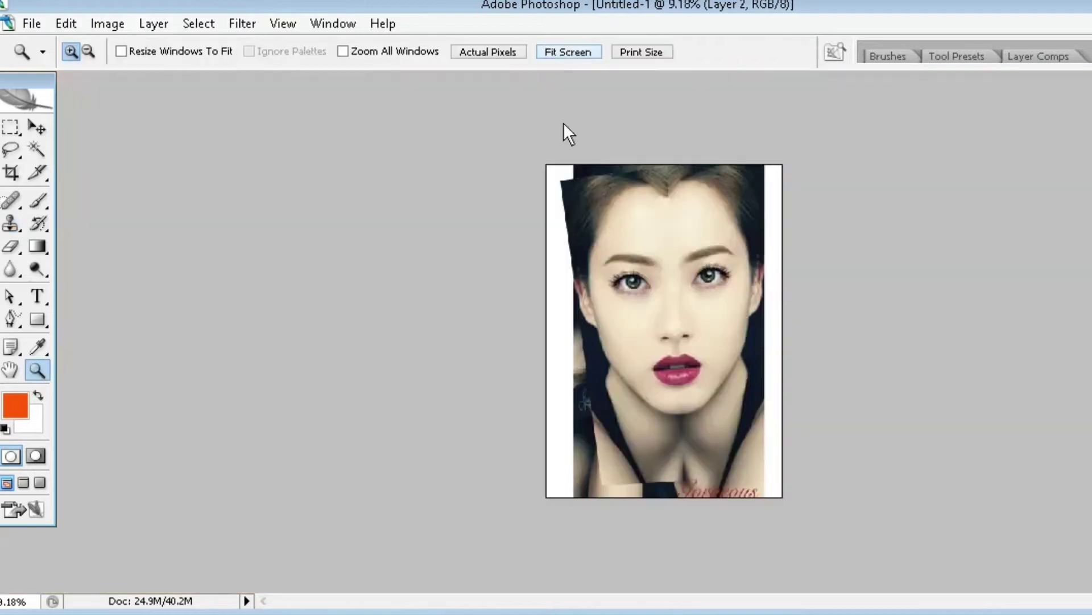
pyautogui.click(636, 50)
pyautogui.scroll(3, 702, 193)
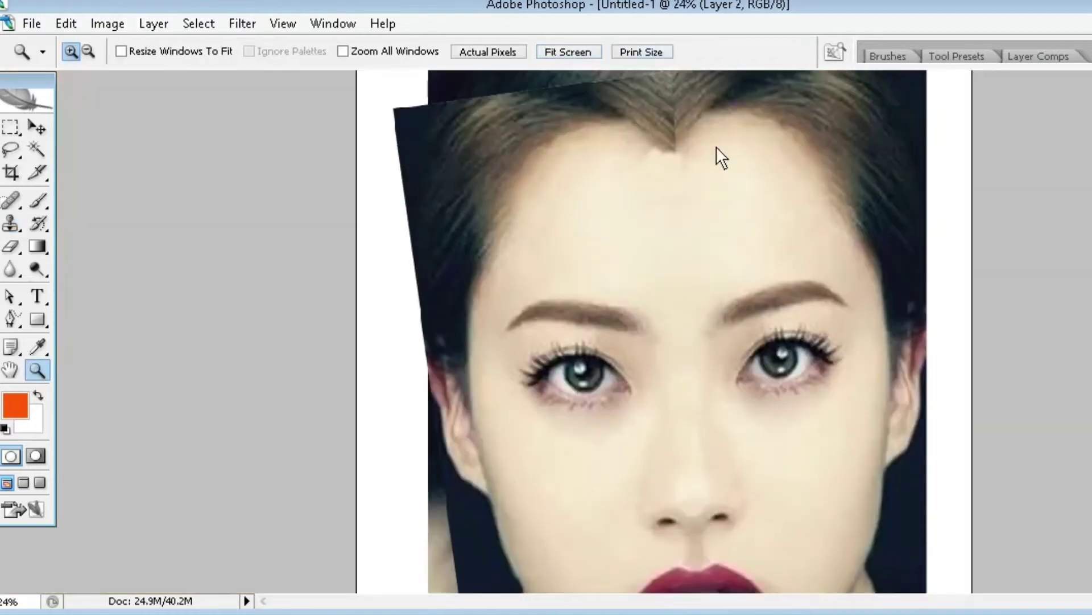
pyautogui.click(11, 223)
pyautogui.keyDown('alt'); pyautogui.click(597, 140); pyautogui.keyUp('alt')
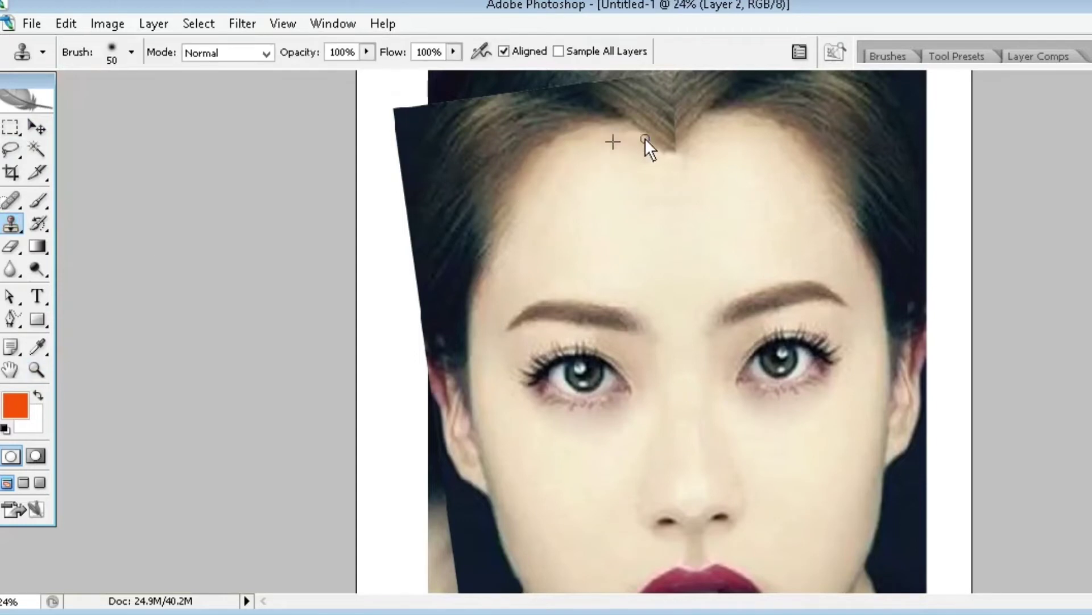
# Step: Frame both eyebrows at 66.7% and set up the Burn tool with a brush size of 40
pyautogui.moveTo(495, 207); pyautogui.dragTo(889, 345)
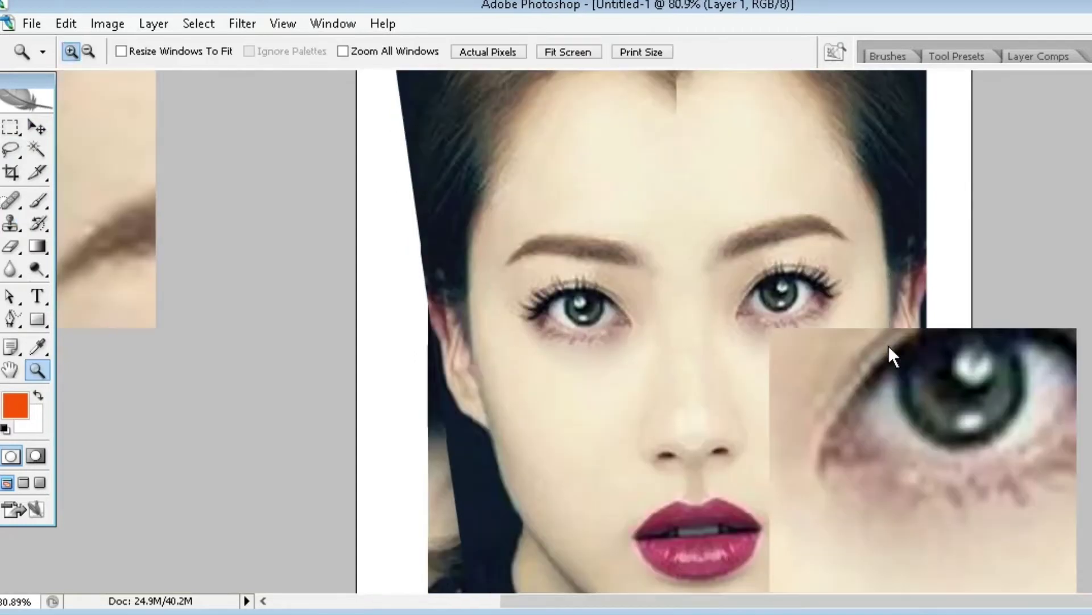
pyautogui.moveTo(330, 7); pyautogui.dragTo(370, 87)
pyautogui.click(540, 370)
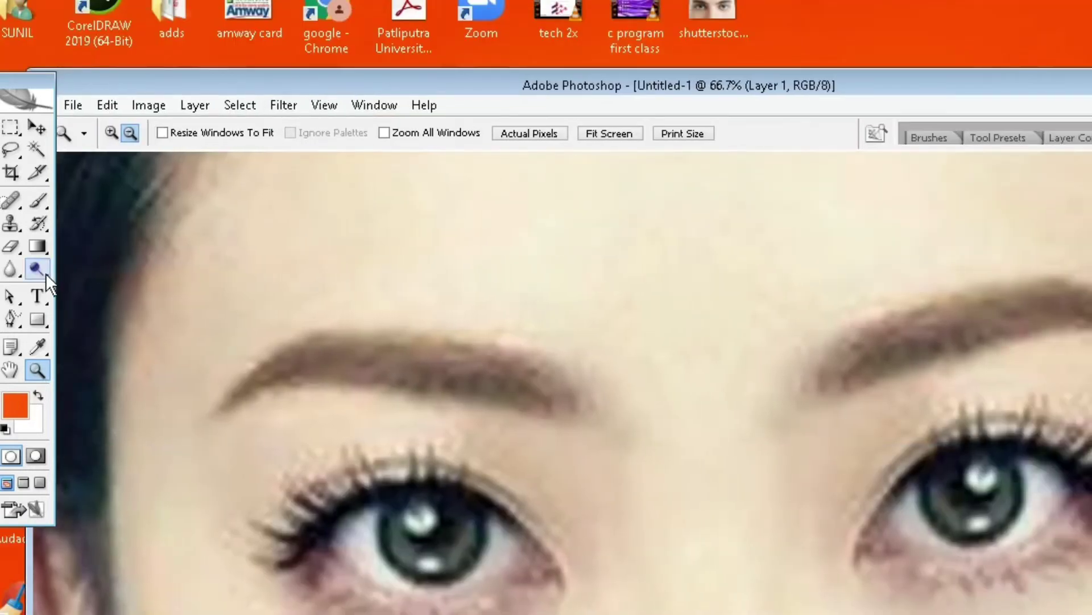
pyautogui.click(46, 274)
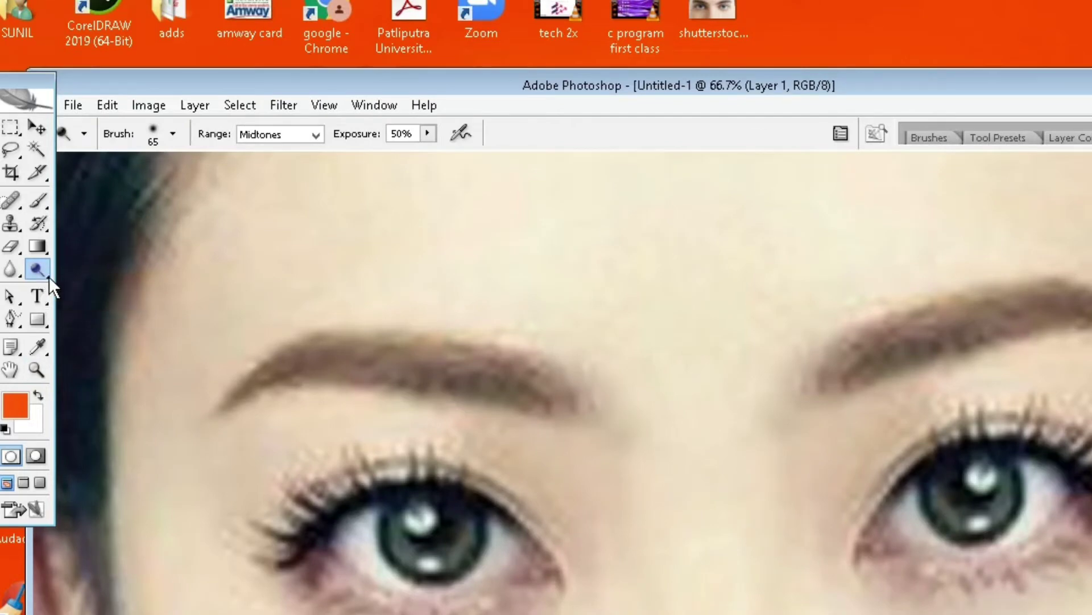
pyautogui.rightClick(49, 276)
pyautogui.click(117, 288)
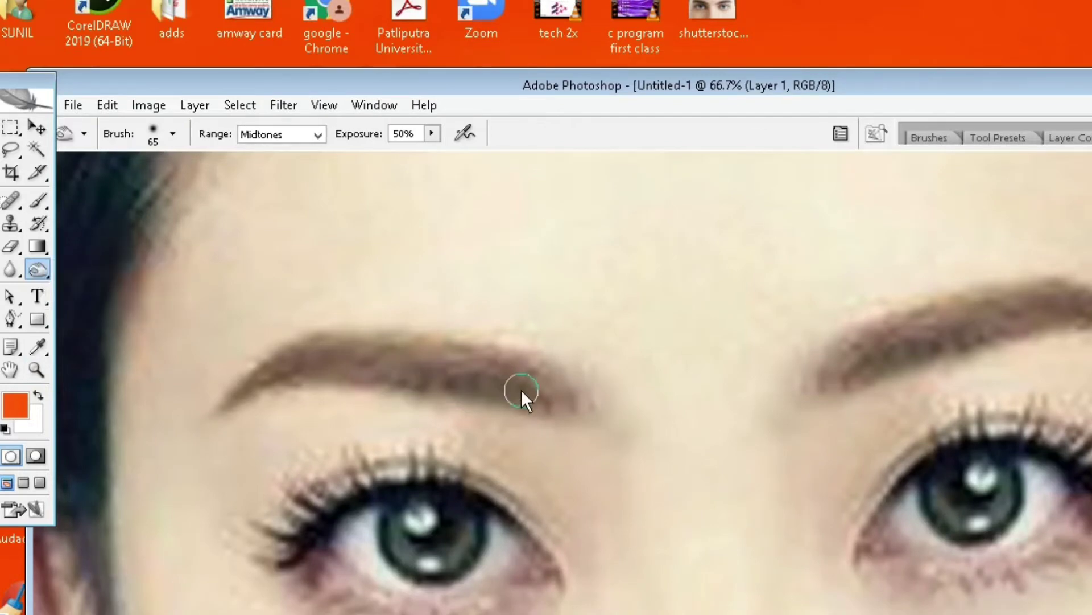
pyautogui.press('[')
pyautogui.rightClick(49, 277)
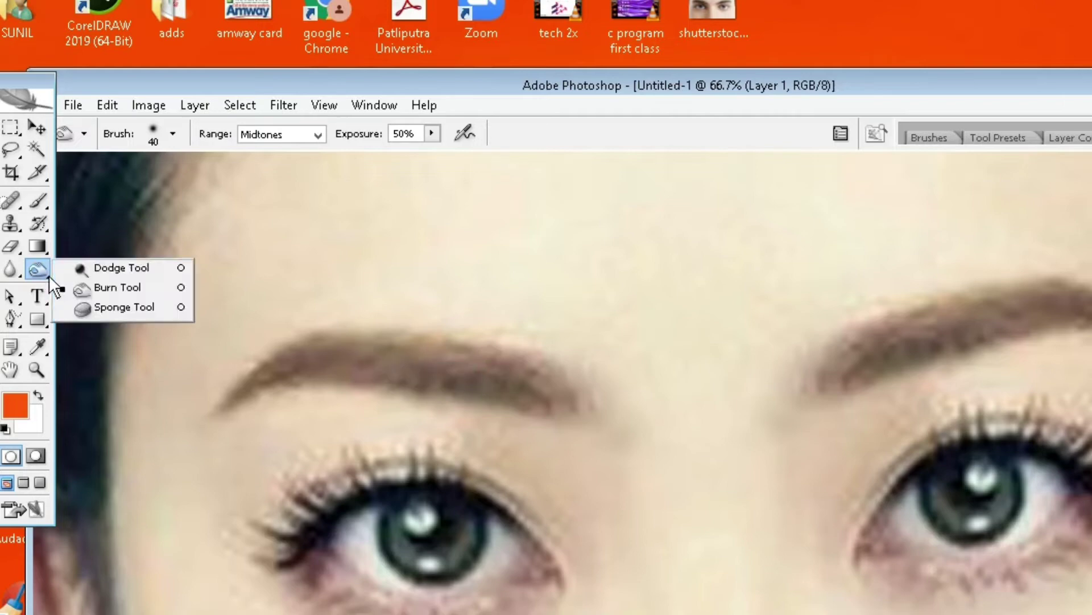
pyautogui.click(91, 286)
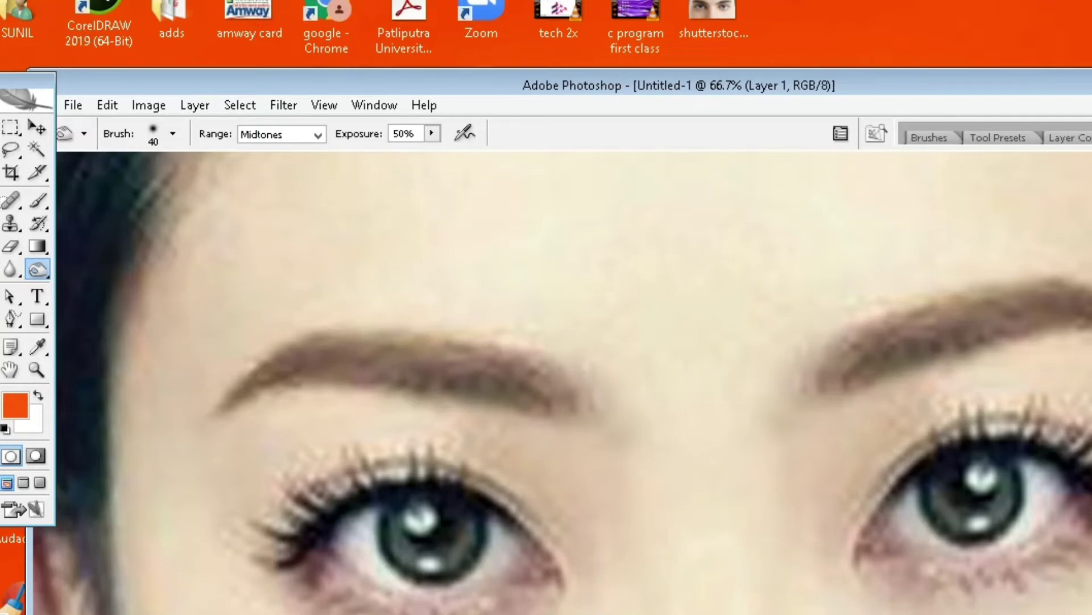
# Step: Burn the left eyebrow on Layer 2 darker along its whole length, using Midtones at 50% exposure
pyautogui.hotkey('ctrl', 'j')
pyautogui.moveTo(535, 394); pyautogui.dragTo(439, 367)
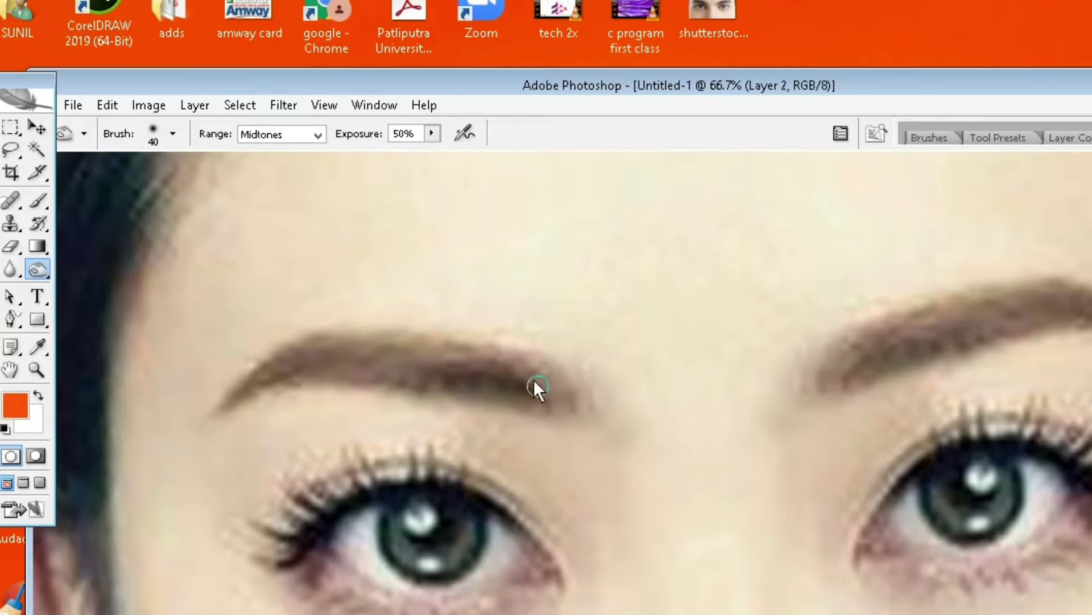
pyautogui.moveTo(542, 399); pyautogui.dragTo(420, 385)
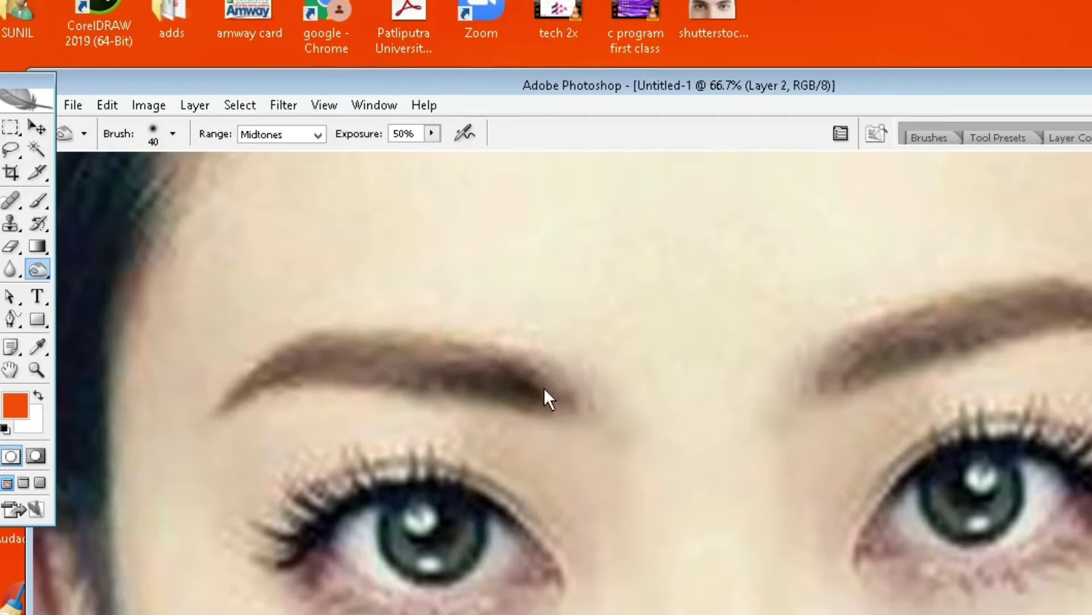
pyautogui.moveTo(506, 379); pyautogui.dragTo(387, 378)
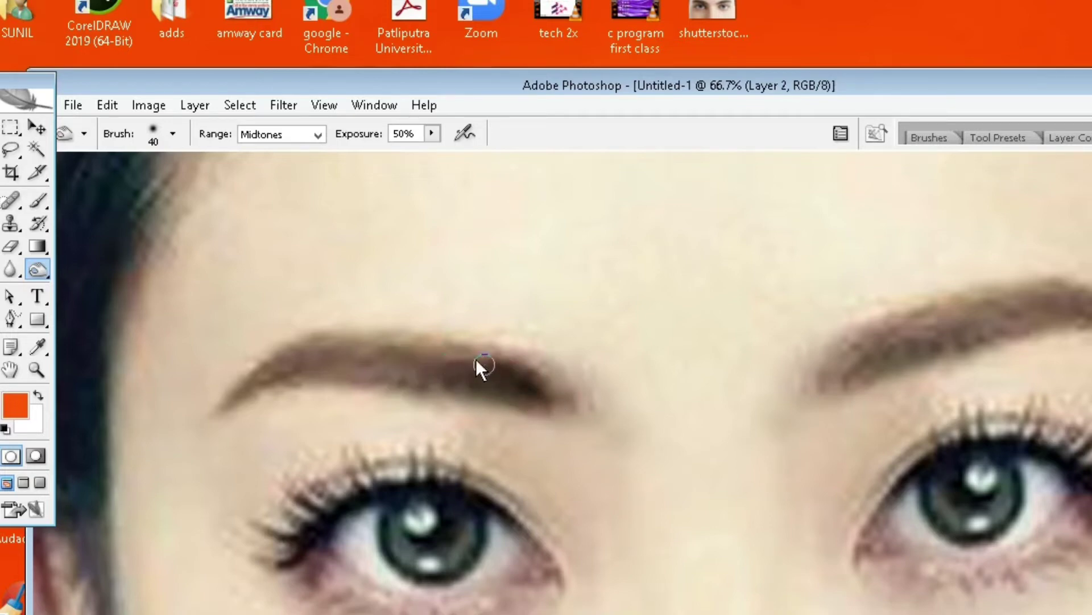
pyautogui.moveTo(476, 358); pyautogui.dragTo(323, 353)
pyautogui.moveTo(445, 377)
pyautogui.mouseDown()
pyautogui.moveTo(292, 360)
pyautogui.moveTo(335, 364)
pyautogui.mouseUp()
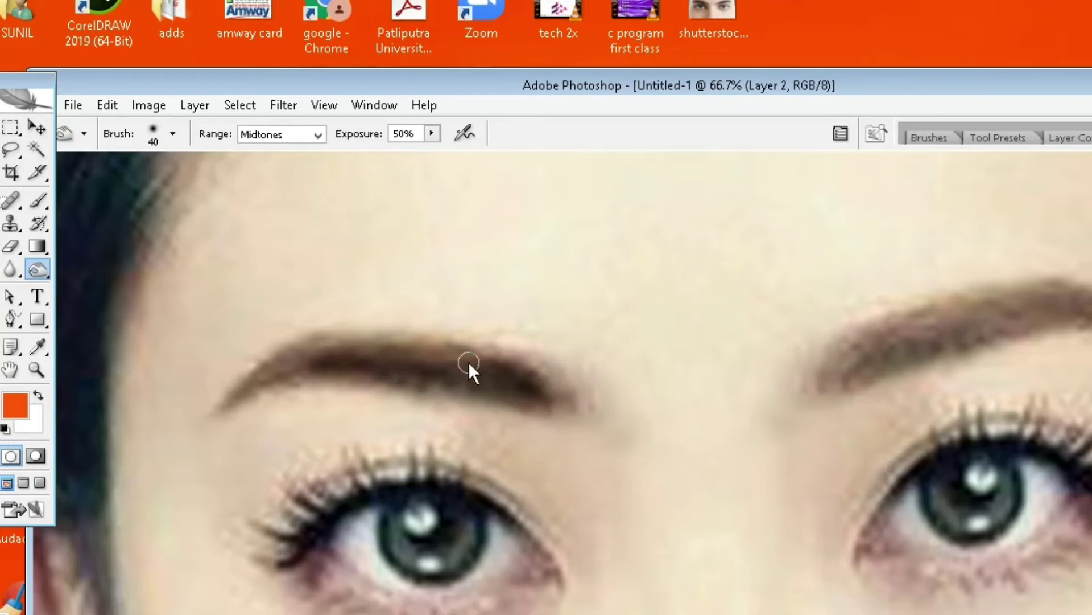
pyautogui.moveTo(469, 363); pyautogui.dragTo(348, 346)
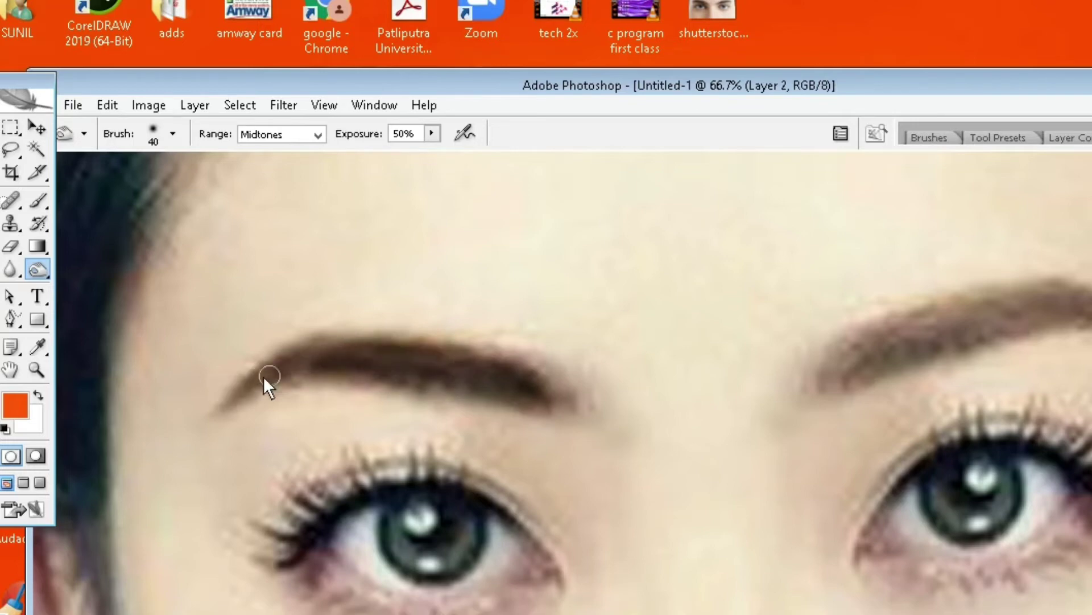
pyautogui.moveTo(264, 377); pyautogui.dragTo(322, 369)
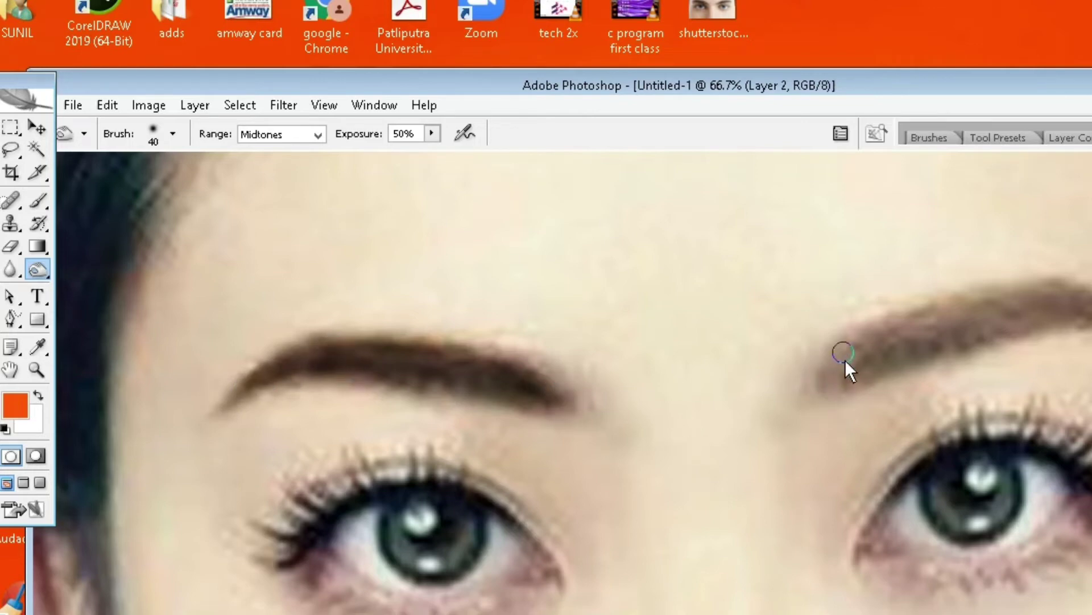
# Step: Burn the right eyebrow on Layer 1 to the same dark tone as the left one
pyautogui.hotkey('alt', '[')
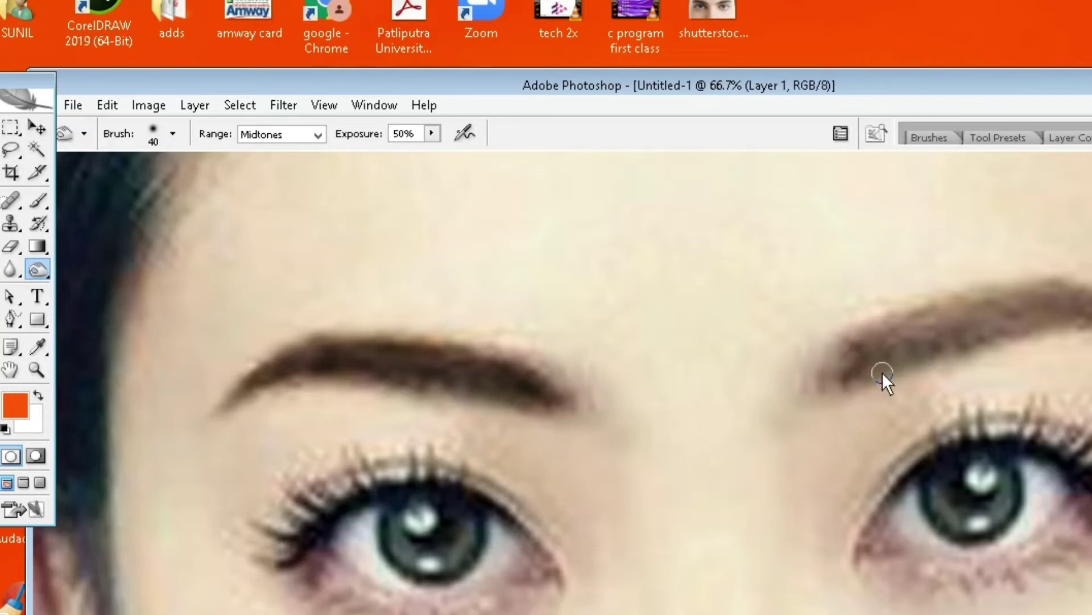
pyautogui.moveTo(1002, 330)
pyautogui.mouseDown()
pyautogui.moveTo(837, 359)
pyautogui.moveTo(1019, 305)
pyautogui.moveTo(945, 336)
pyautogui.moveTo(1019, 306)
pyautogui.moveTo(916, 324)
pyautogui.mouseUp()
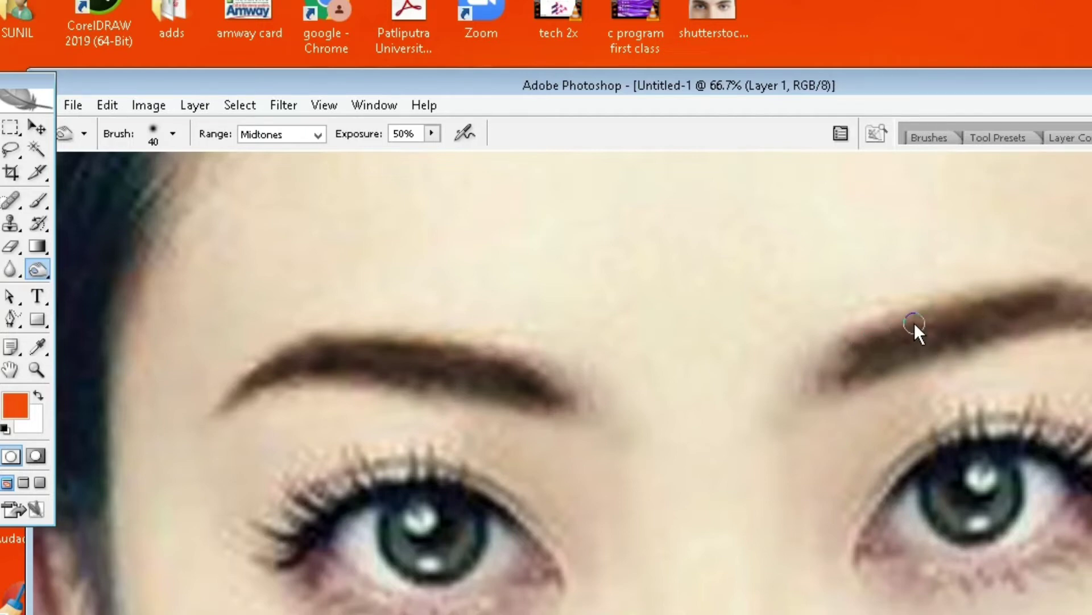
pyautogui.moveTo(1013, 298)
pyautogui.mouseDown()
pyautogui.moveTo(1087, 307)
pyautogui.moveTo(1060, 320)
pyautogui.moveTo(1074, 321)
pyautogui.moveTo(1035, 320)
pyautogui.mouseUp()
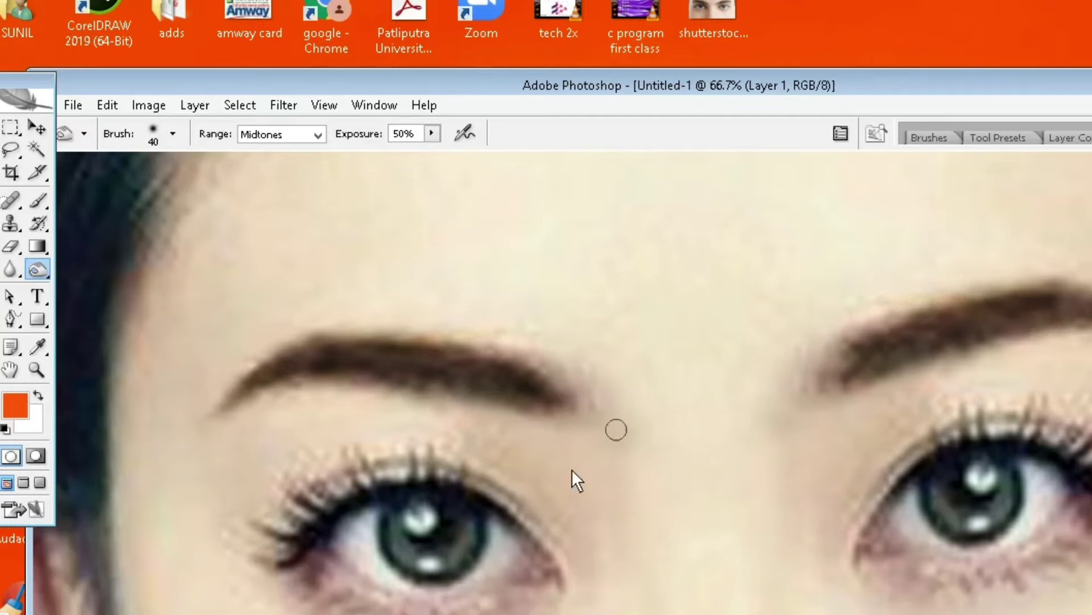
# Step: Restore the Untitled-1 portrait to a floating window among the other photos and fit it on screen
pyautogui.scroll(-1, 573, 478)
pyautogui.hscroll(3, 575, 592)
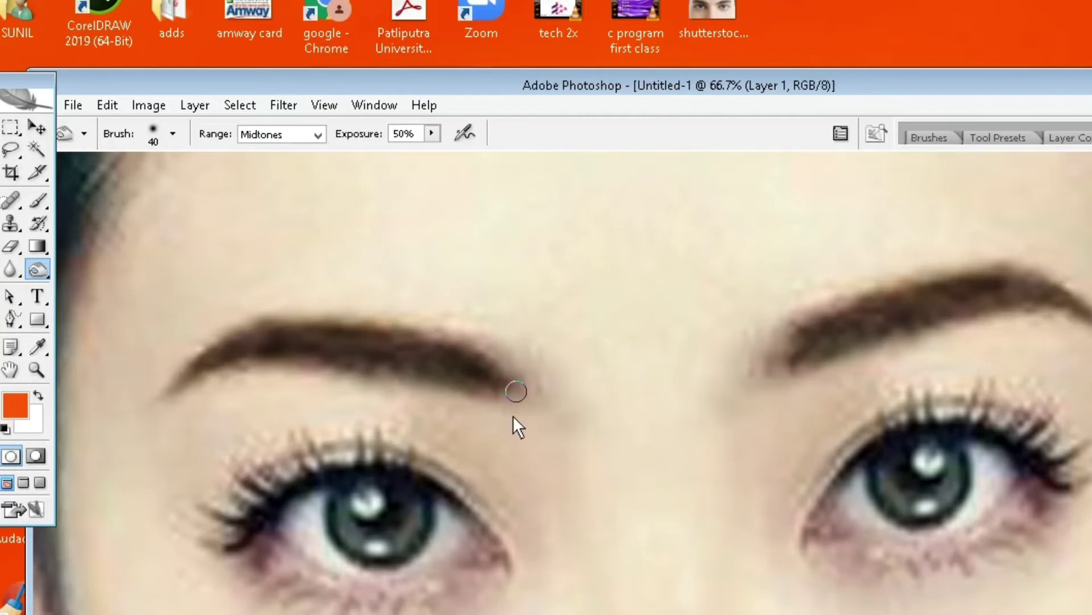
pyautogui.moveTo(1026, 87); pyautogui.dragTo(779, 148)
pyautogui.click(1088, 165)
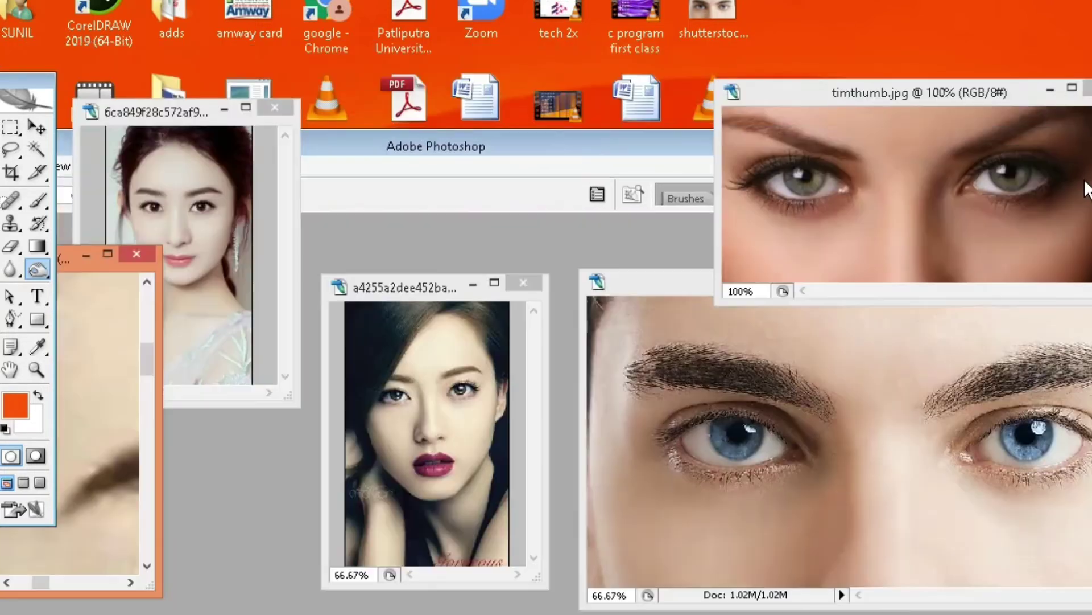
pyautogui.moveTo(78, 261); pyautogui.dragTo(459, 246)
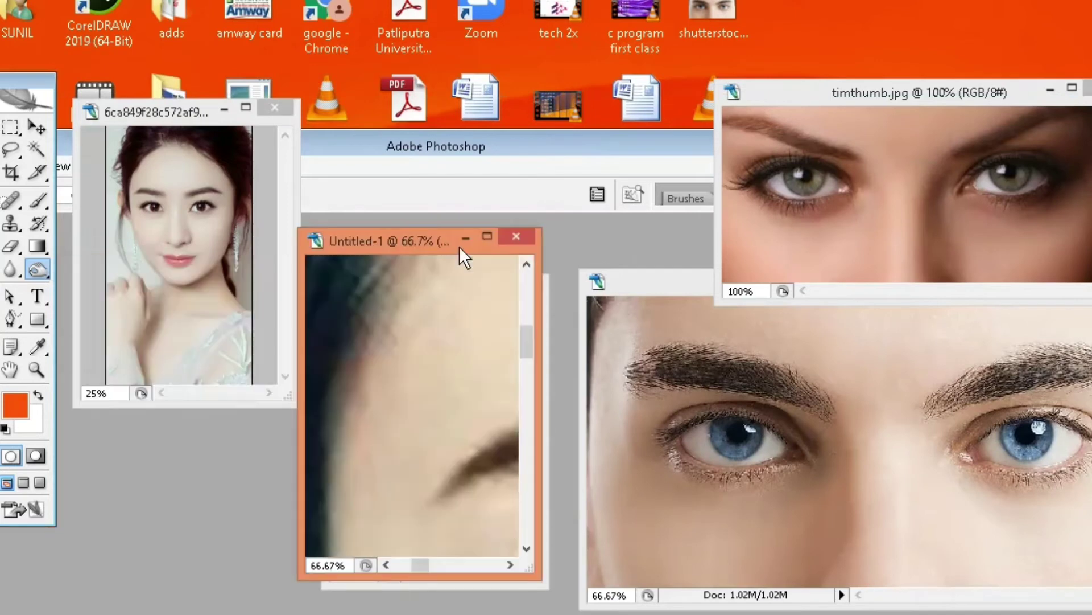
pyautogui.click(37, 369)
pyautogui.click(370, 194)
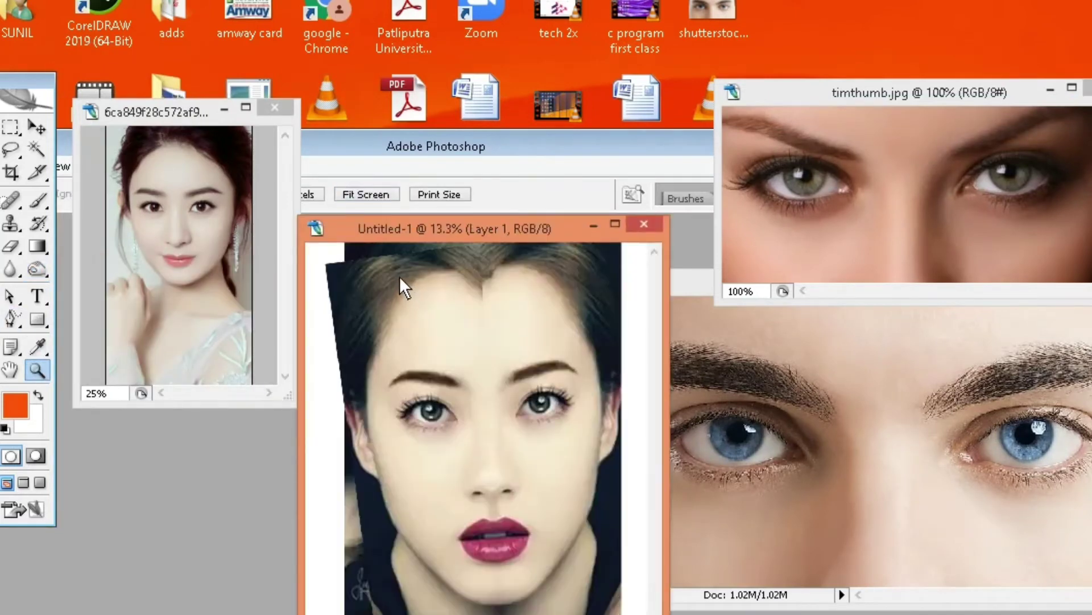
# Step: Select the left blue iris in shutterstock-73566214.jpg along its edge with the Magnetic Lasso tool, using 10 px width and 10% edge contrast
pyautogui.click(697, 276)
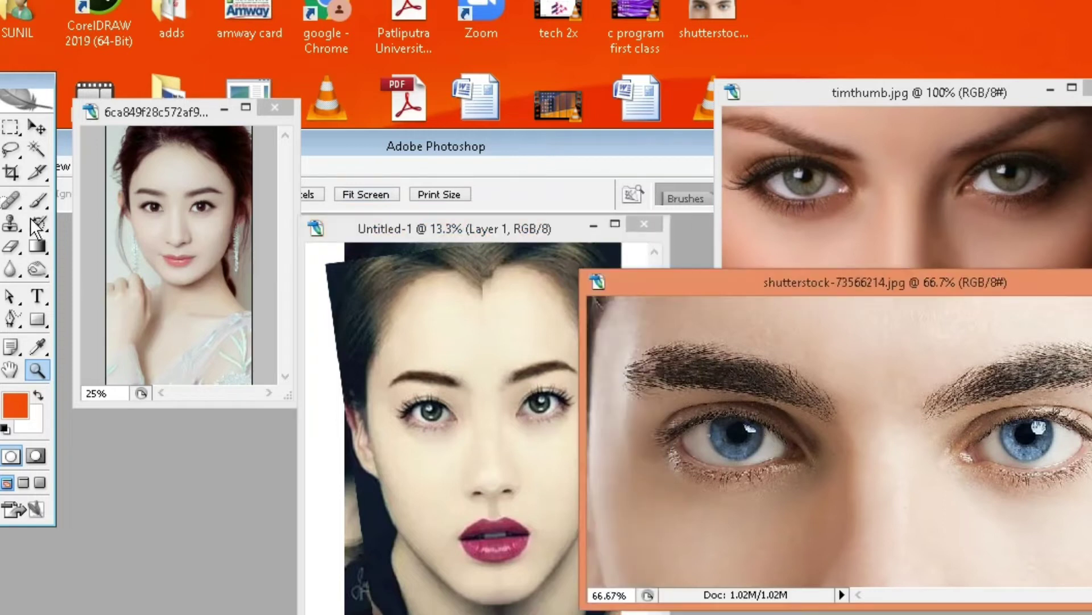
pyautogui.moveTo(17, 136); pyautogui.dragTo(91, 146)
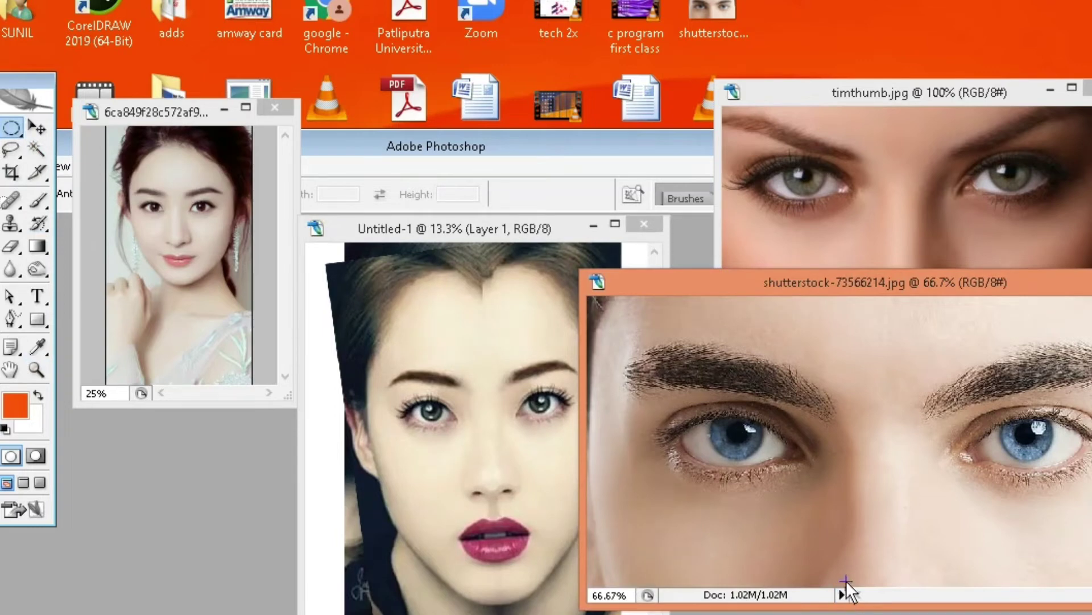
pyautogui.click(39, 371)
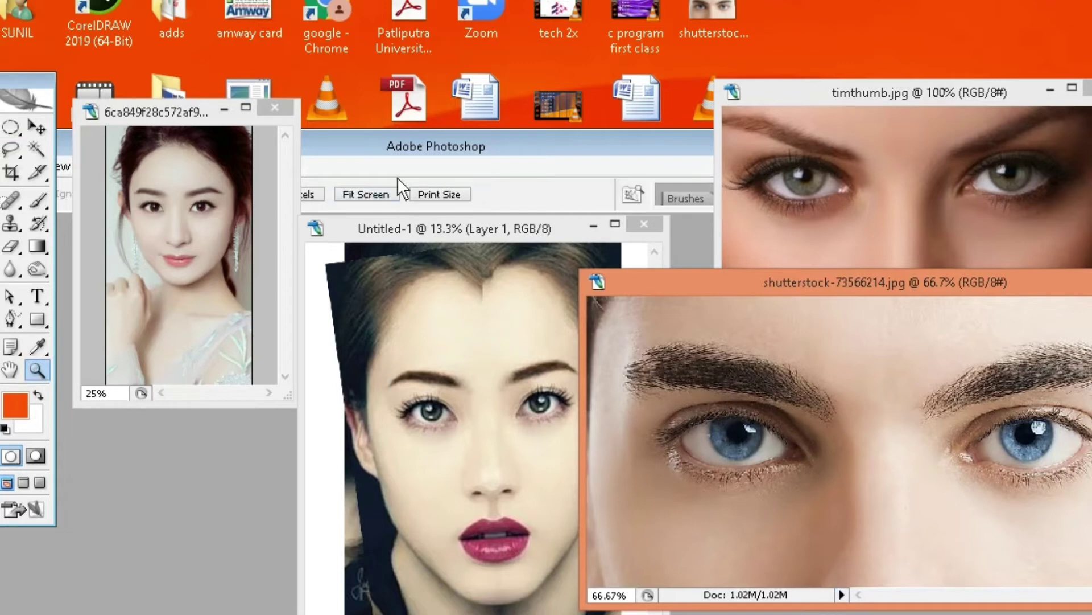
pyautogui.moveTo(426, 152); pyautogui.dragTo(722, 31)
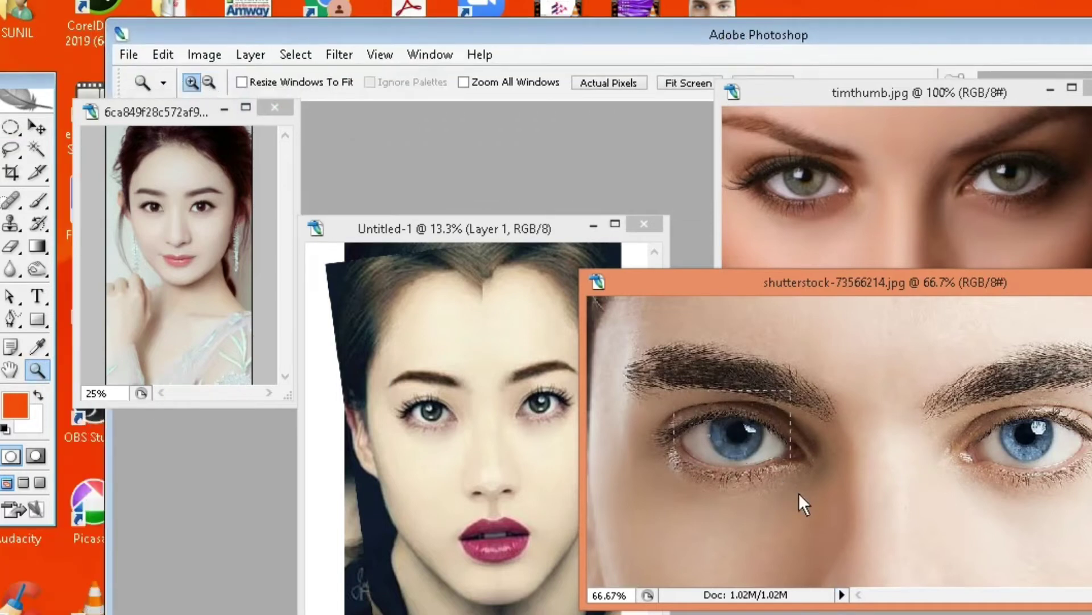
pyautogui.moveTo(799, 493); pyautogui.dragTo(800, 492)
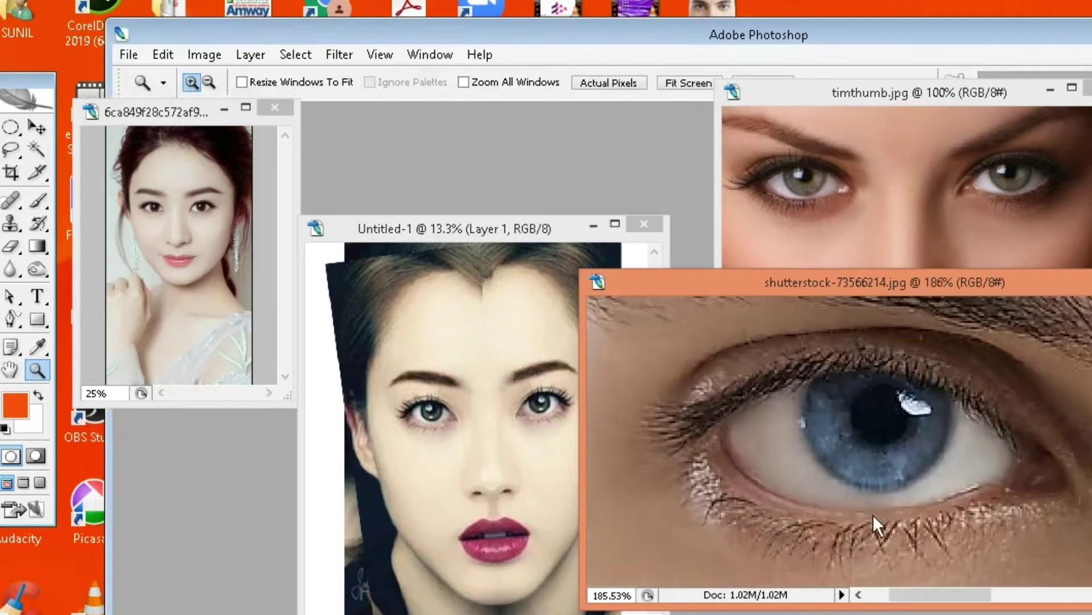
pyautogui.moveTo(890, 595); pyautogui.dragTo(905, 596)
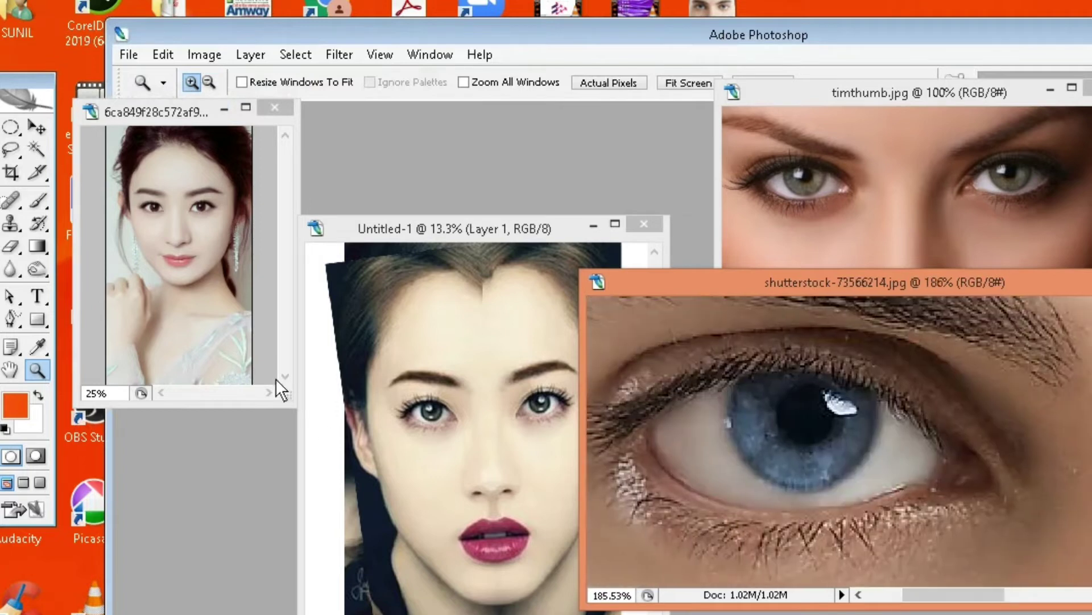
pyautogui.click(15, 152)
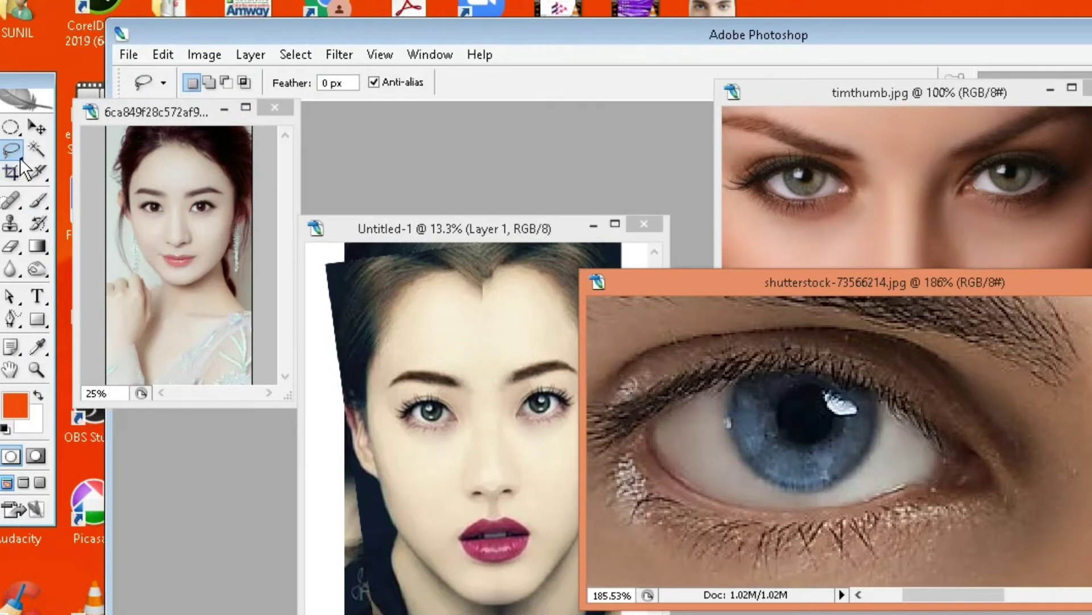
pyautogui.moveTo(20, 156); pyautogui.dragTo(49, 189)
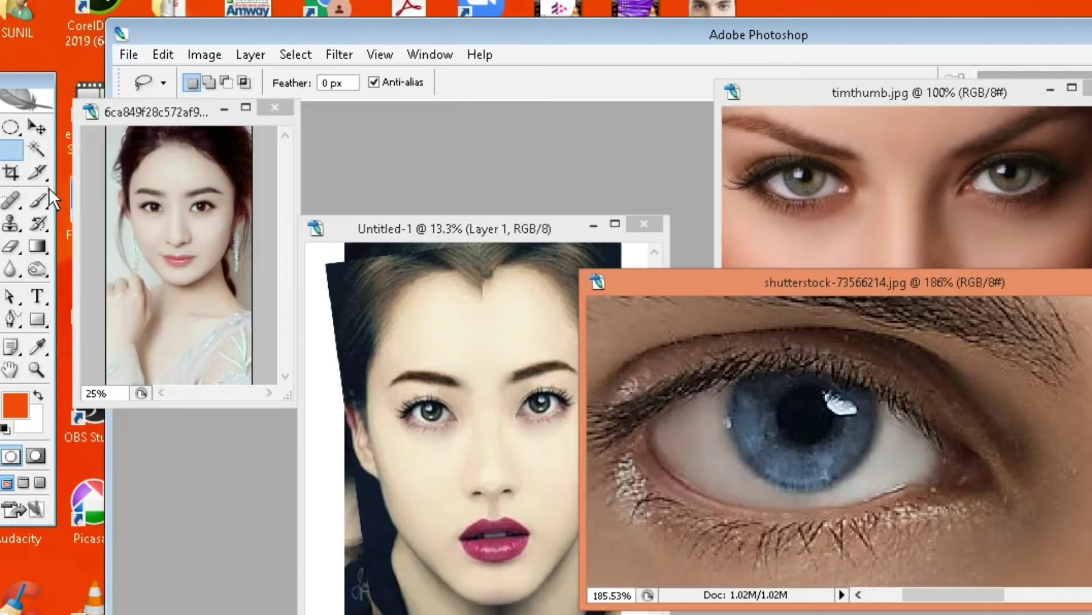
pyautogui.click(729, 384)
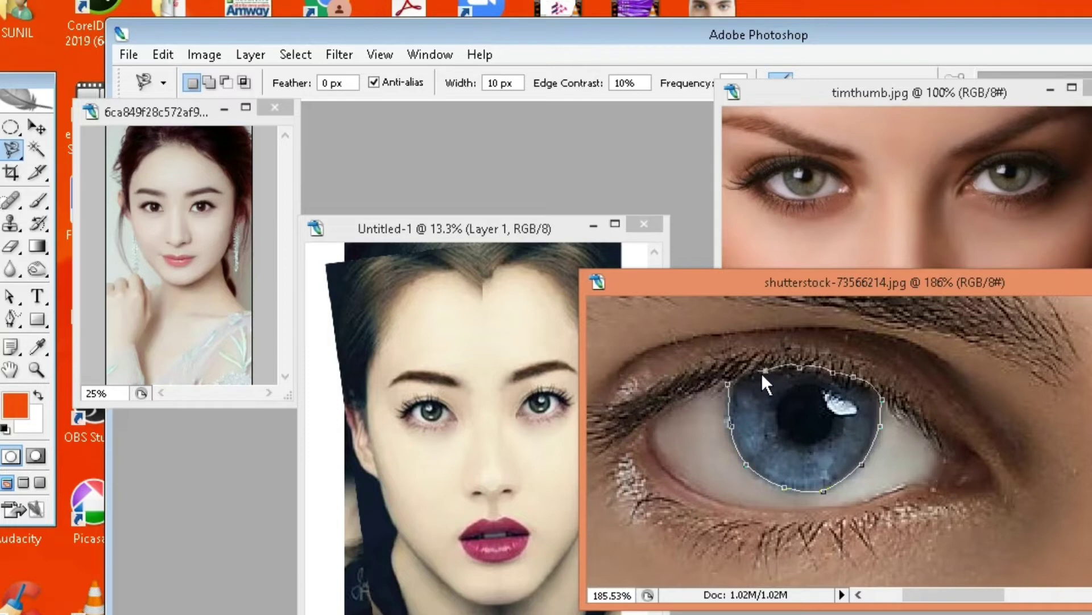
pyautogui.click(730, 384)
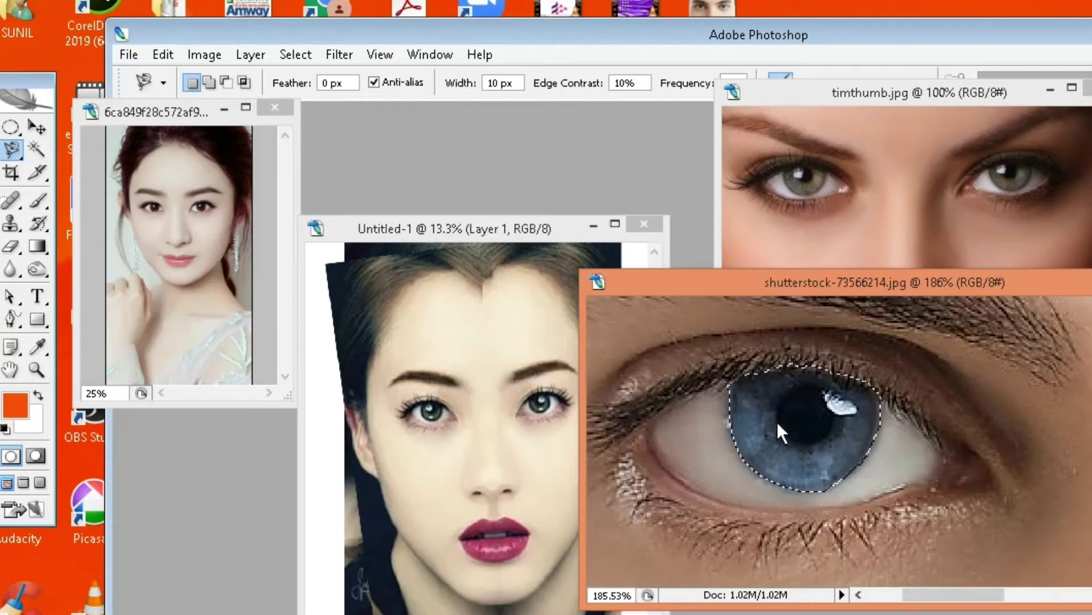
# Step: Copy the selected iris into the Untitled-1 portrait as a new layer and maximize that document window
pyautogui.moveTo(777, 421); pyautogui.dragTo(517, 371)
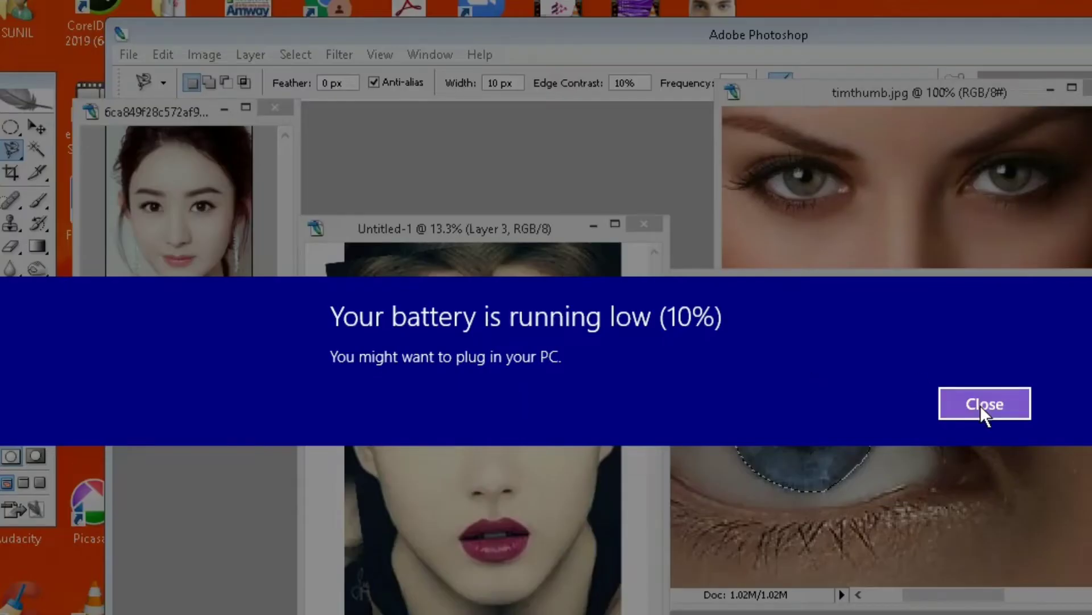
pyautogui.click(981, 404)
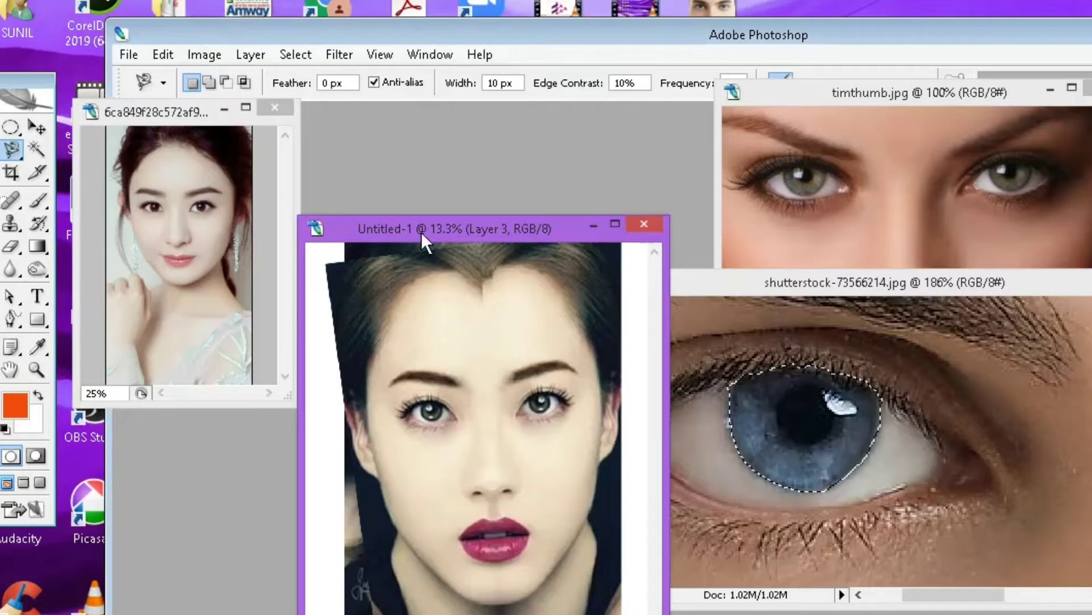
pyautogui.click(615, 223)
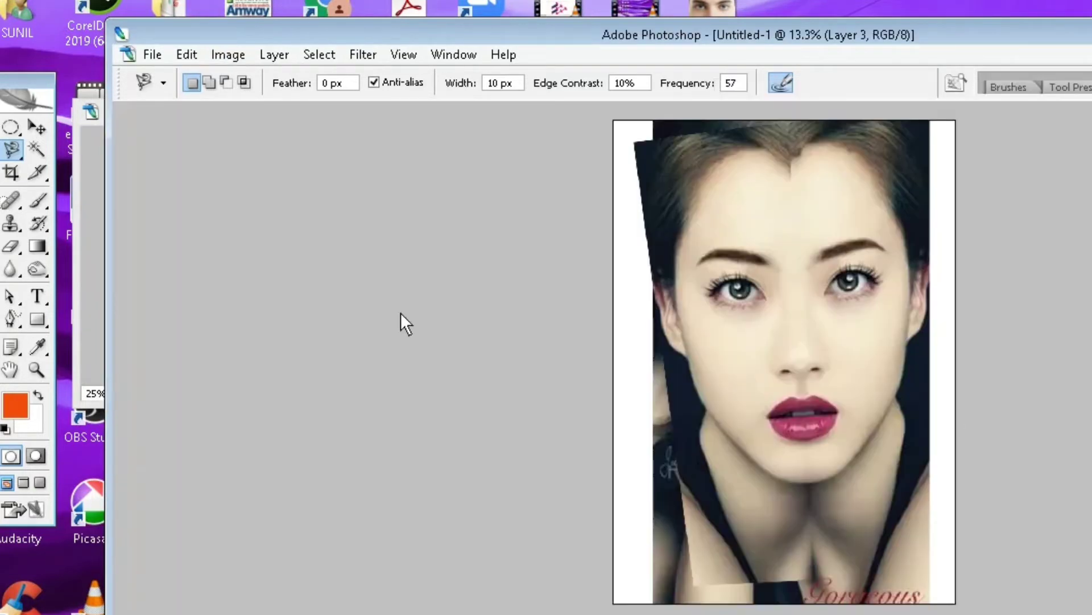
pyautogui.click(11, 127)
pyautogui.rightClick(674, 333)
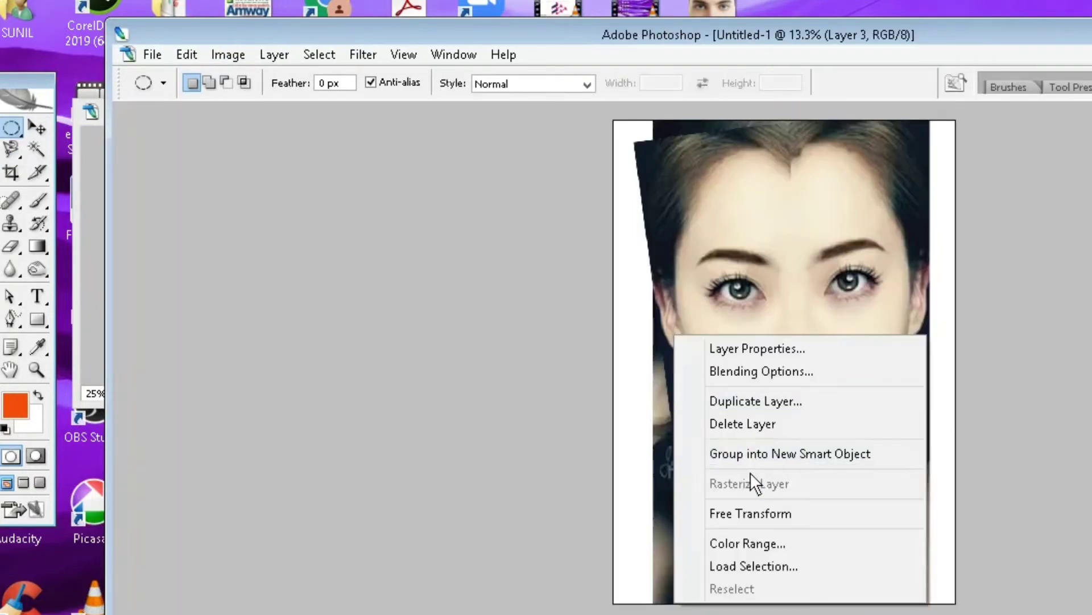
pyautogui.click(761, 510)
pyautogui.moveTo(795, 372); pyautogui.dragTo(814, 386)
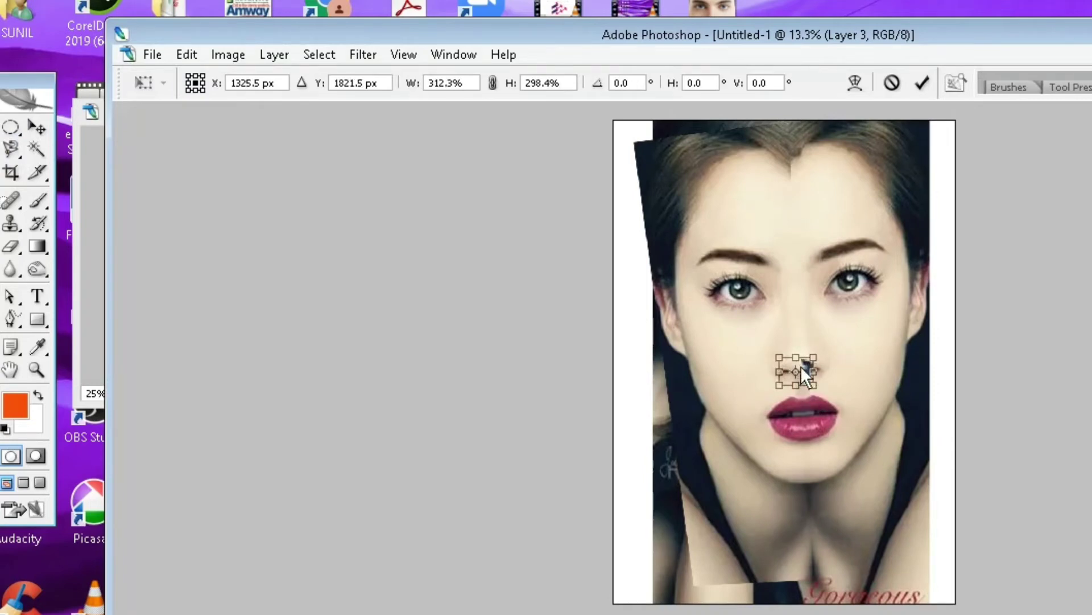
pyautogui.moveTo(815, 387); pyautogui.dragTo(881, 335)
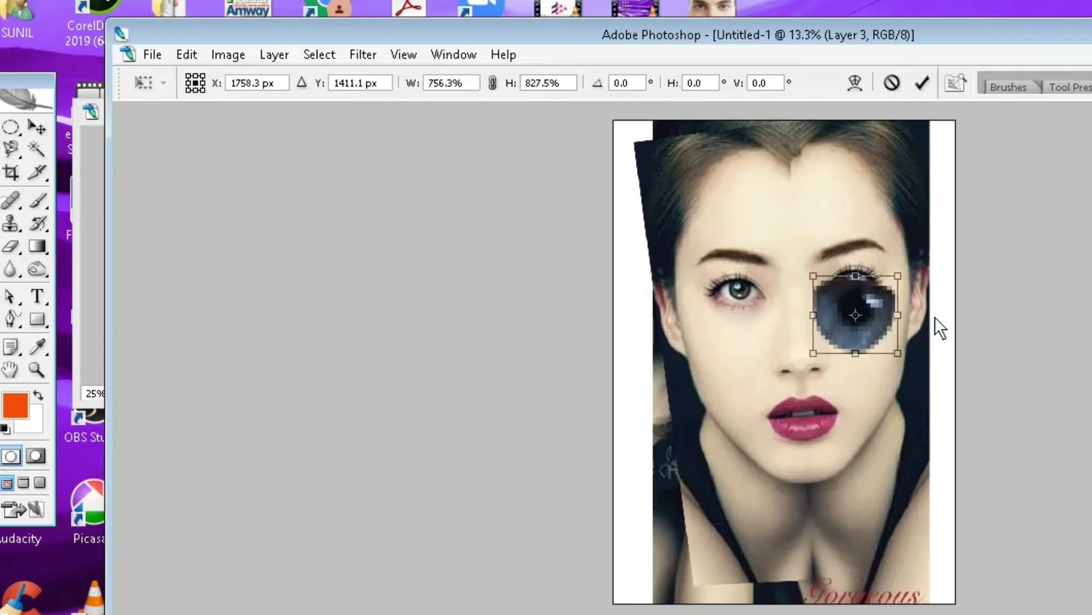
pyautogui.moveTo(858, 337); pyautogui.dragTo(859, 326)
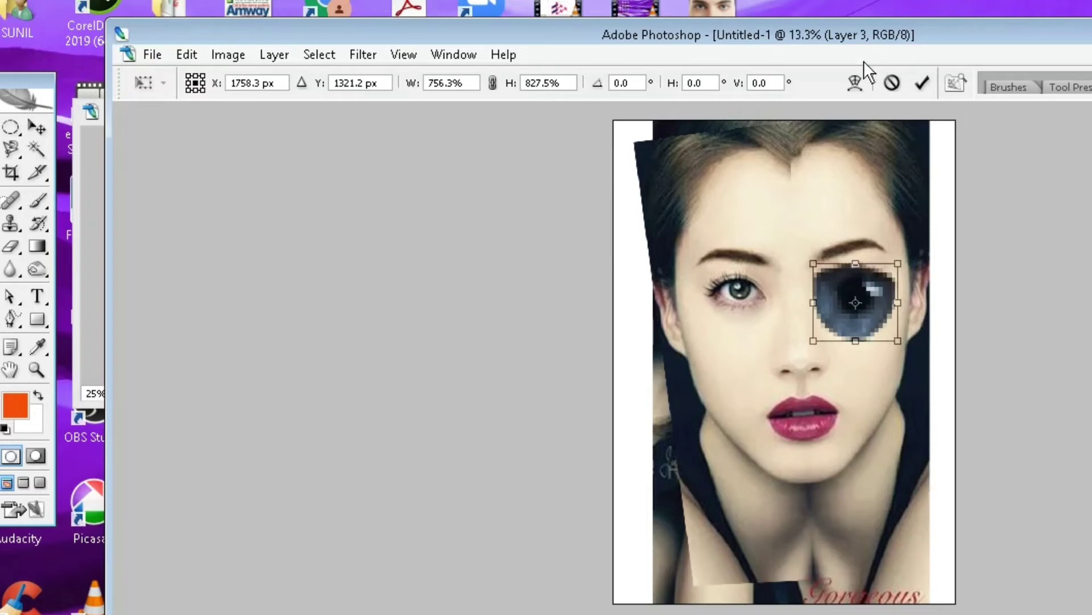
pyautogui.click(893, 84)
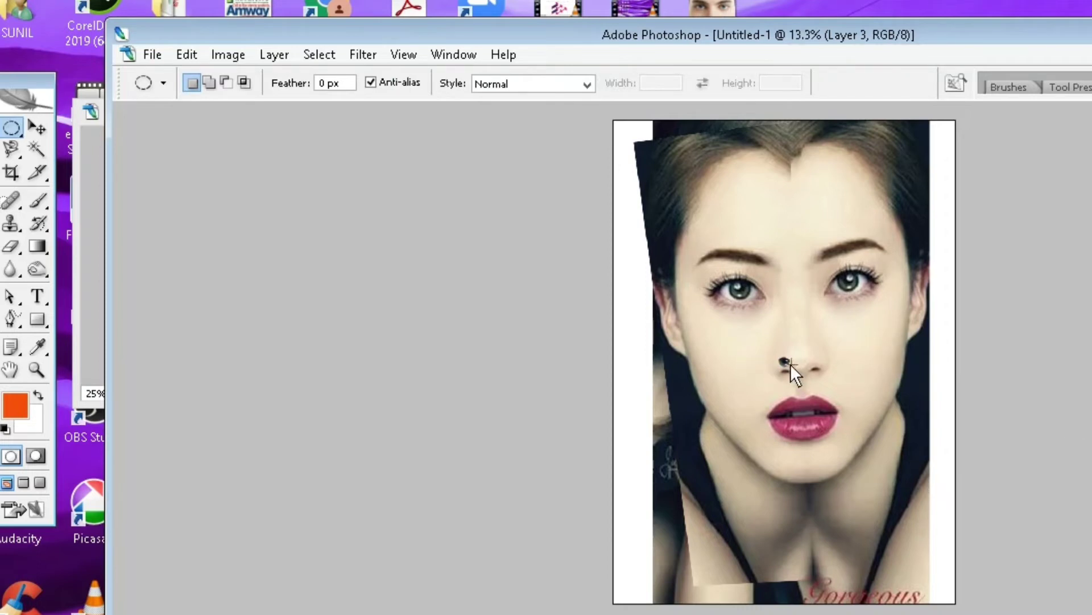
# Step: Move the small blue iris on Layer 3 from beside the nose onto the pupil of the portrait's left eye
pyautogui.click(37, 370)
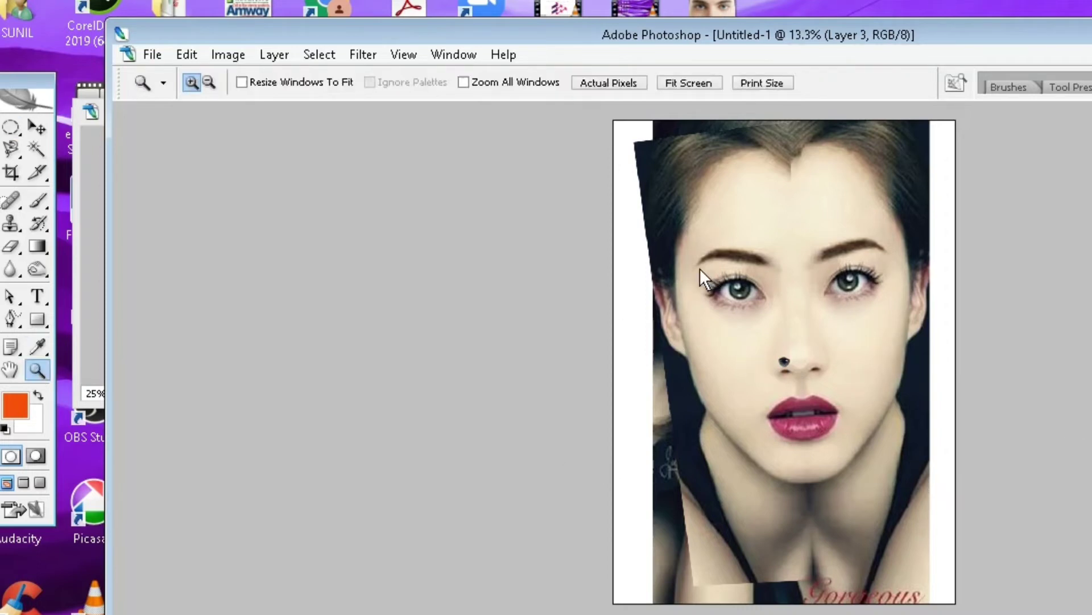
pyautogui.moveTo(698, 268); pyautogui.dragTo(798, 372)
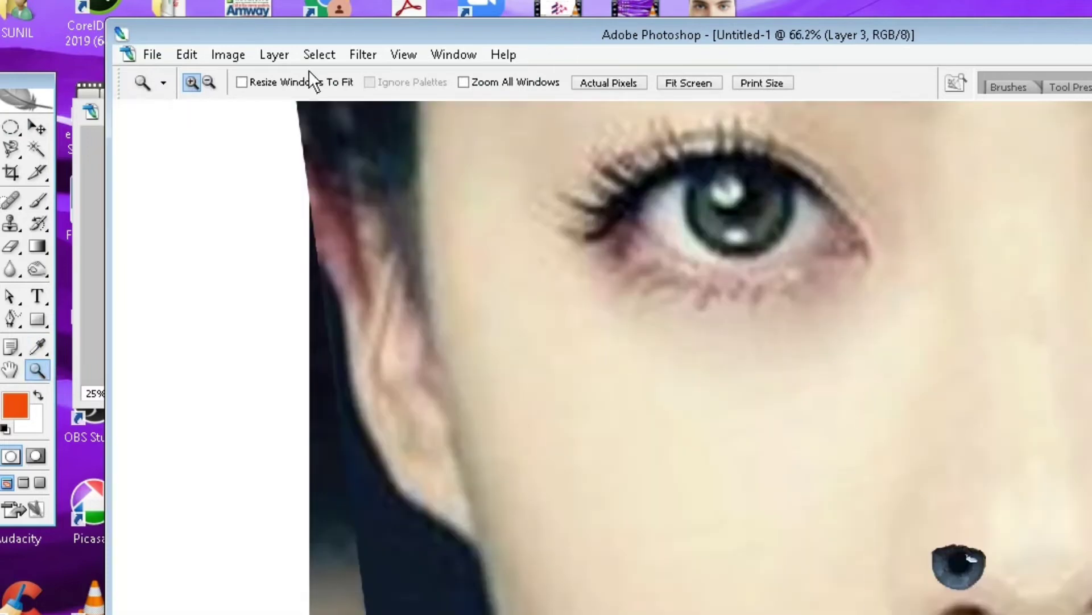
pyautogui.press('v')
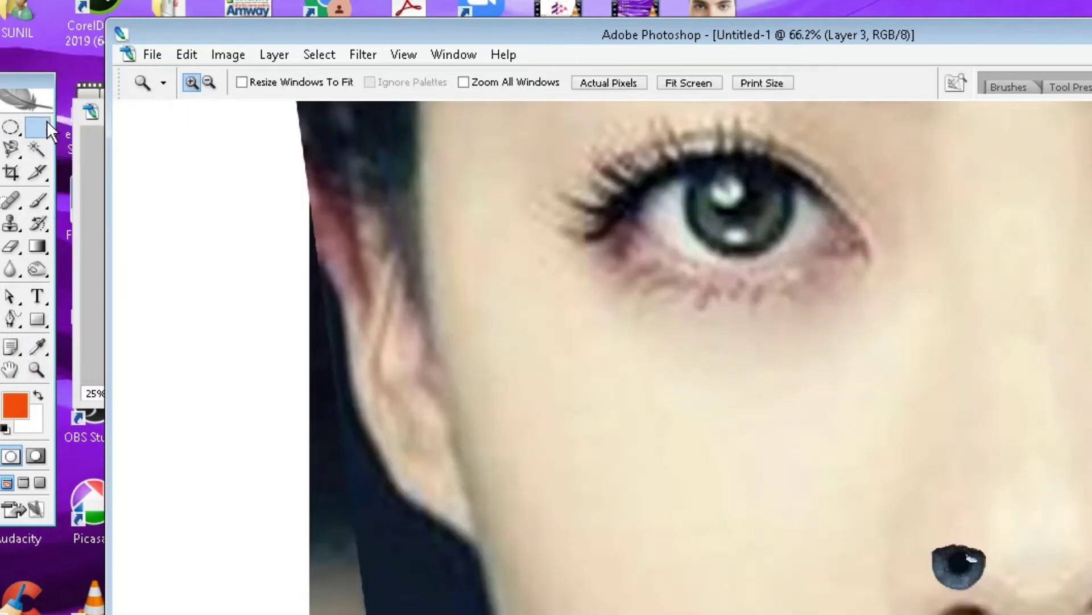
pyautogui.moveTo(960, 572); pyautogui.dragTo(733, 220)
pyautogui.scroll(2, 722, 213)
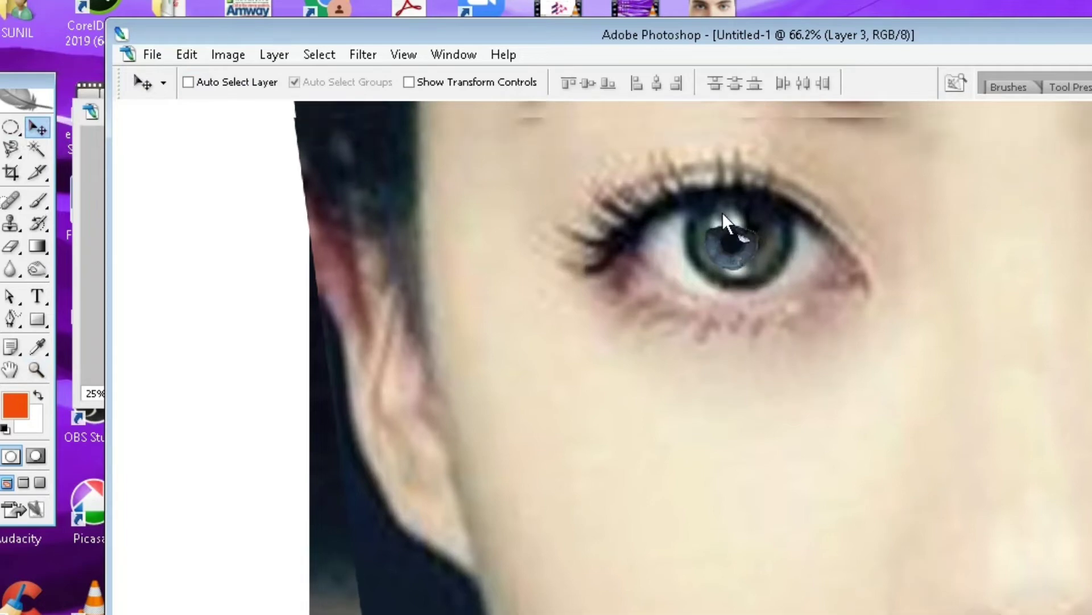
# Step: Free Transform the Layer 3 iris to about 204% width and 209% height so it covers the left eye's original iris
pyautogui.press('m')
pyautogui.rightClick(756, 296)
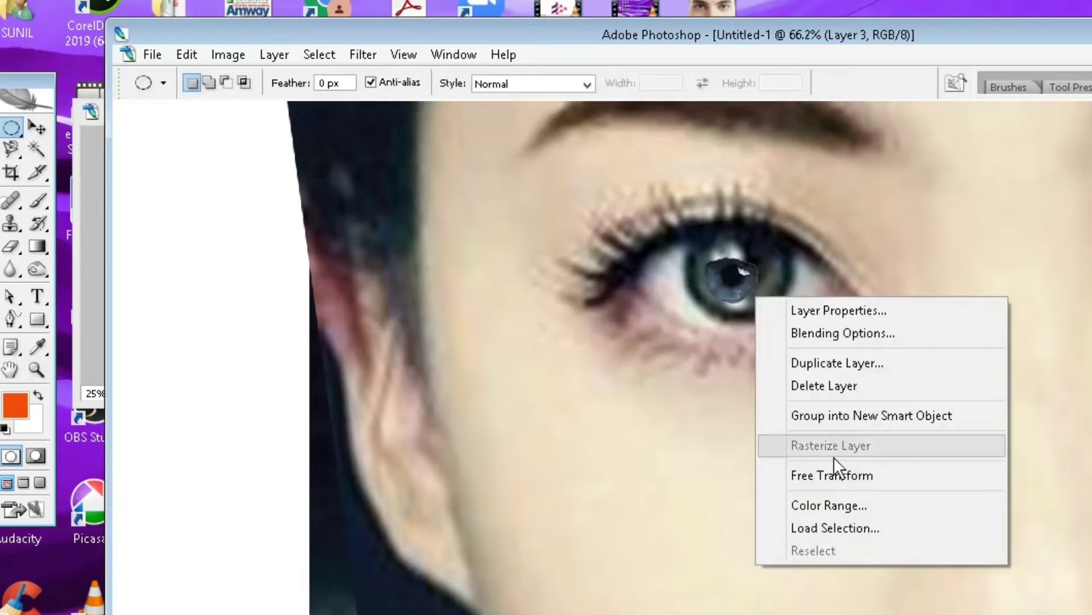
pyautogui.click(832, 477)
pyautogui.moveTo(766, 306); pyautogui.dragTo(737, 282)
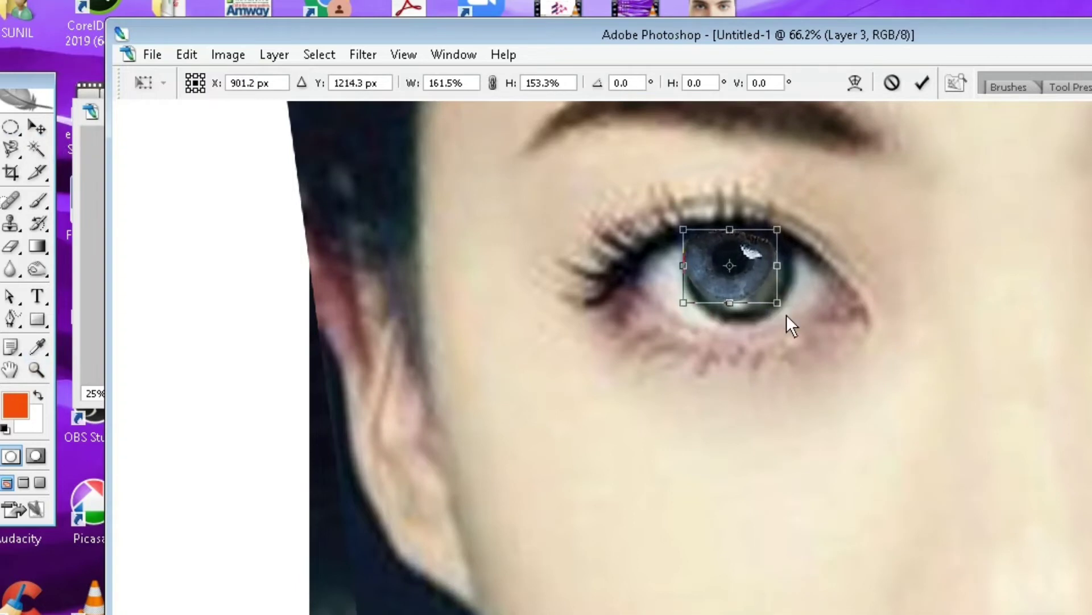
pyautogui.moveTo(786, 314); pyautogui.dragTo(742, 330)
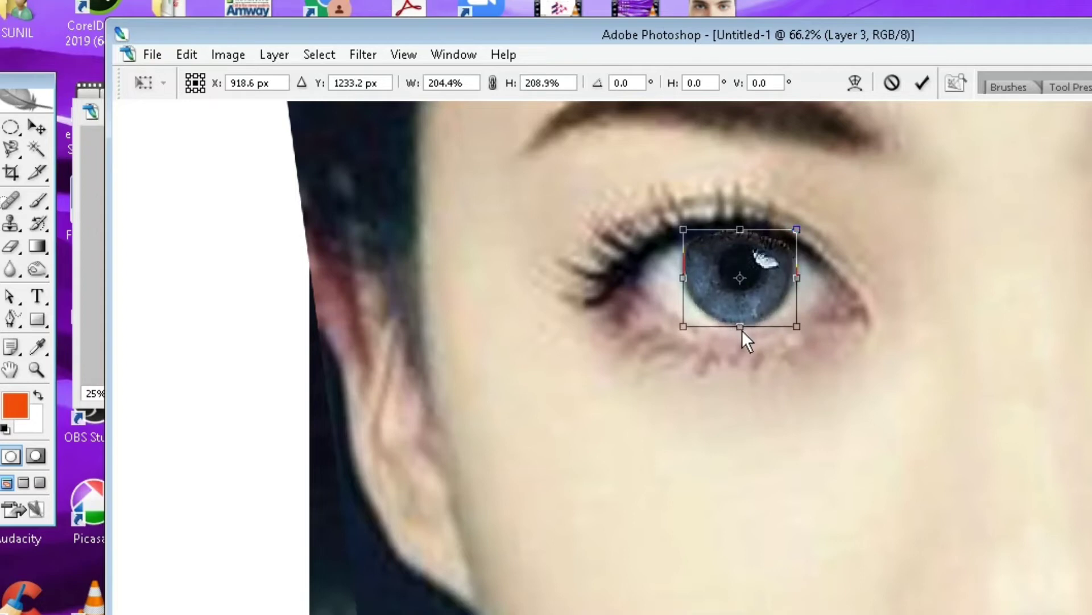
pyautogui.click(922, 83)
# Step: Select the right eye's blue iris in shutterstock-73566214.jpg along its edge with the Magnetic Lasso tool
pyautogui.scroll(-1, 579, 265)
pyautogui.moveTo(1005, 24); pyautogui.dragTo(654, 23)
pyautogui.hotkey('ctrl', 'Tab')
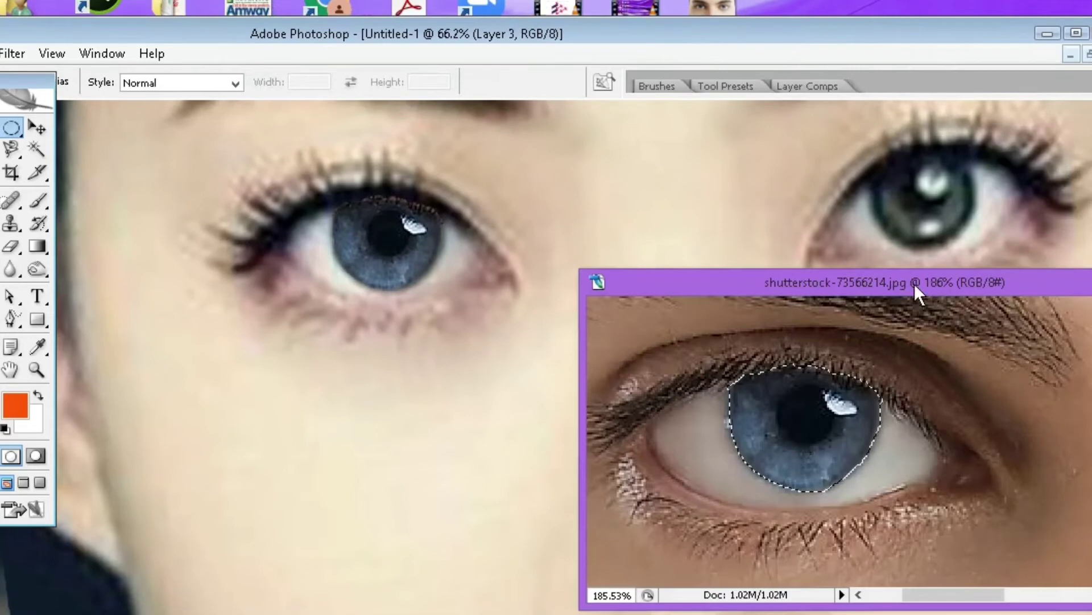
pyautogui.moveTo(914, 284); pyautogui.dragTo(505, 288)
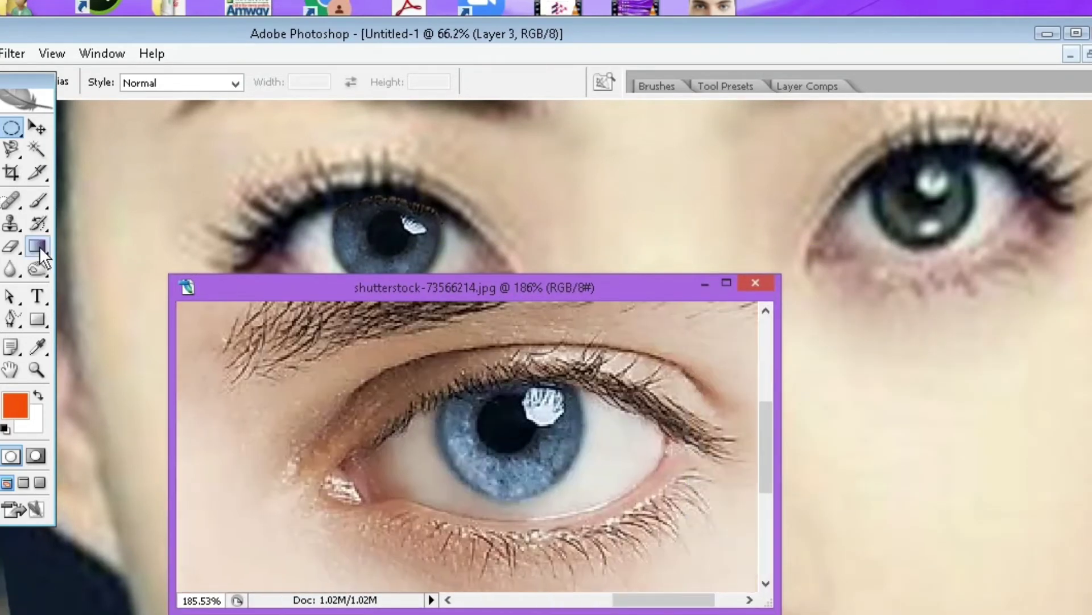
pyautogui.click(11, 148)
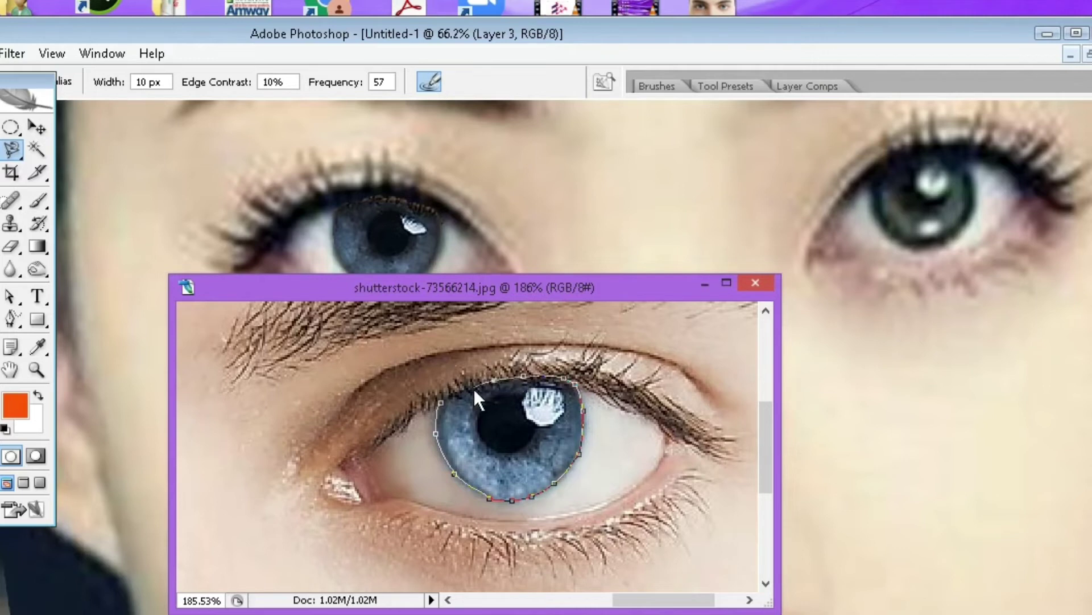
pyautogui.click(441, 401)
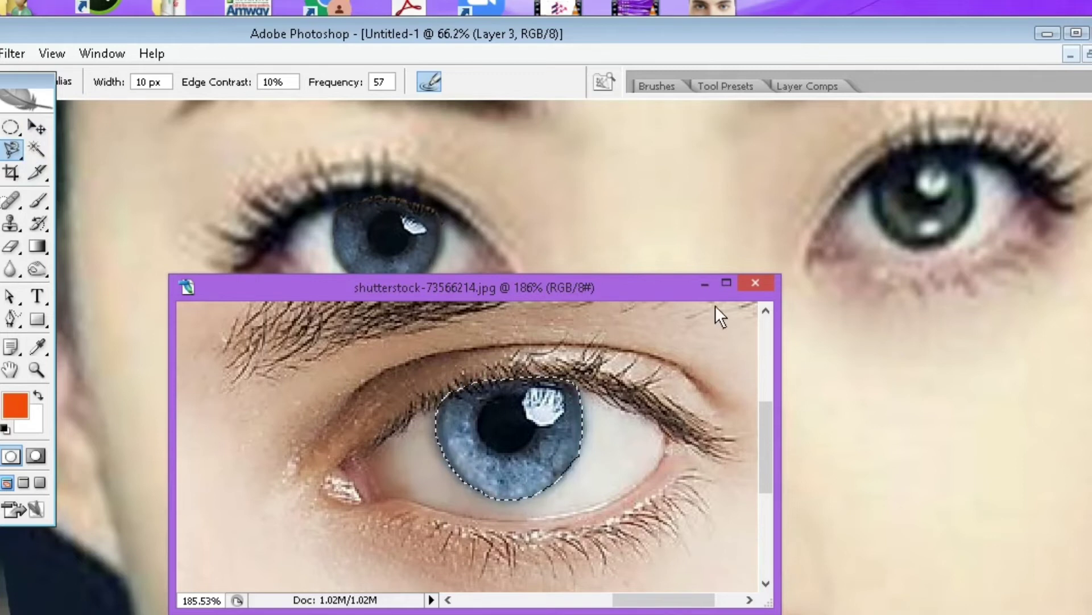
# Step: Paste the second blue iris into Untitled-1 as a new layer directly above Layer 1
pyautogui.click(683, 142)
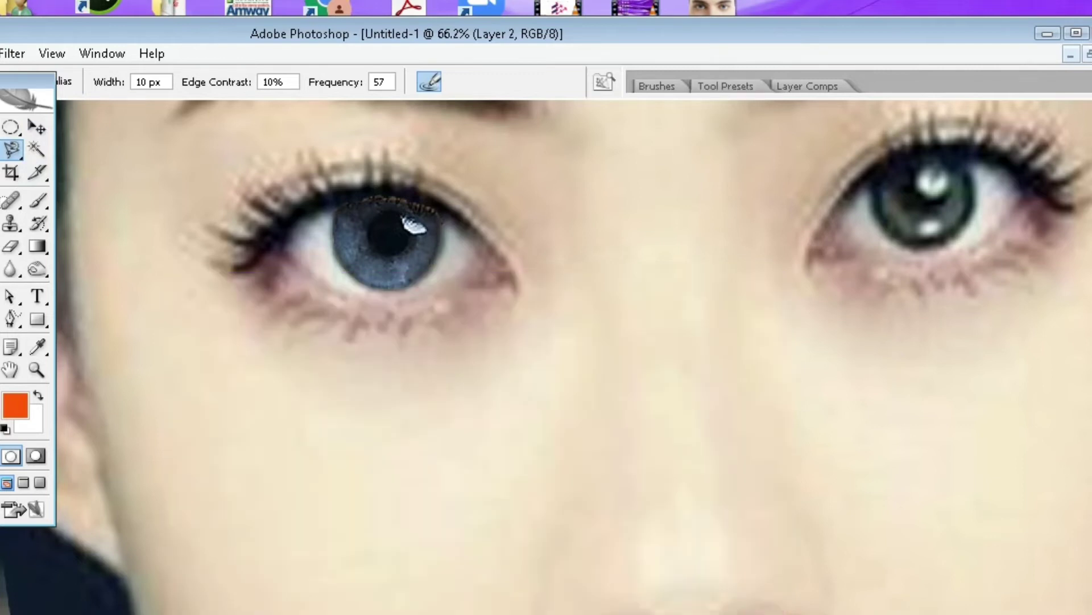
pyautogui.hotkey('ctrl', 'v')
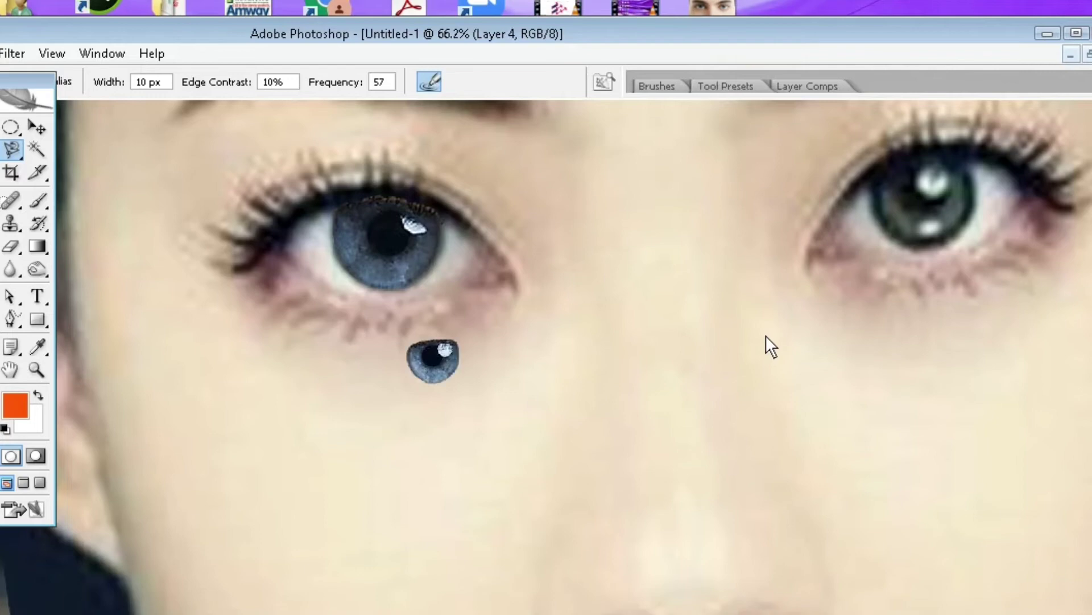
pyautogui.hotkey('ctrl', 'z')
pyautogui.hotkey('alt', '[')
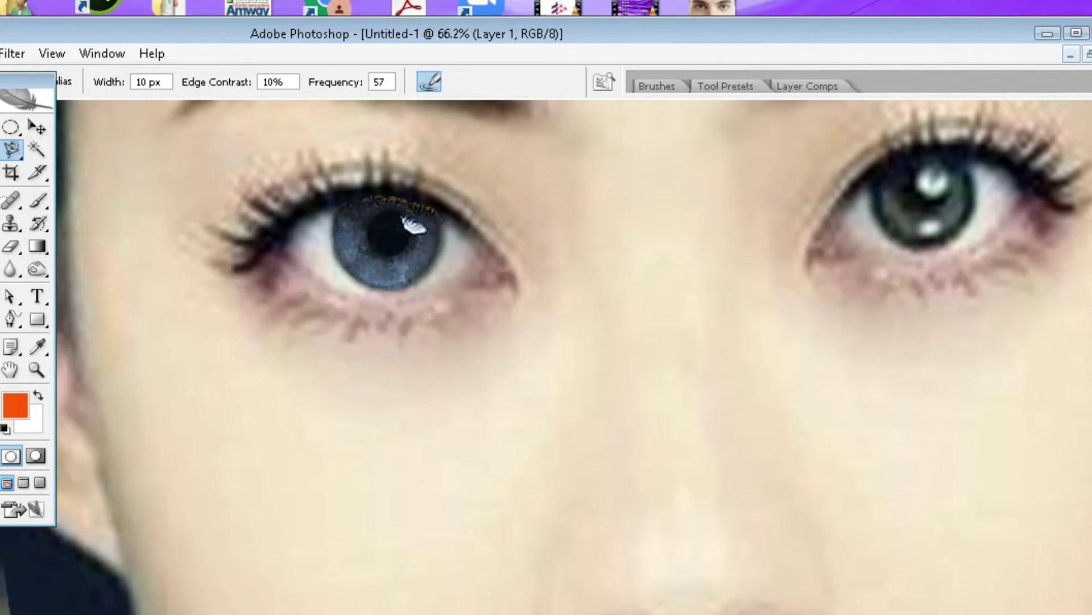
pyautogui.hotkey('alt', ']')
# Step: Free Transform the Layer 4 iris onto the remaining green eye, scaled to about 208% width and 212% height
pyautogui.click(11, 129)
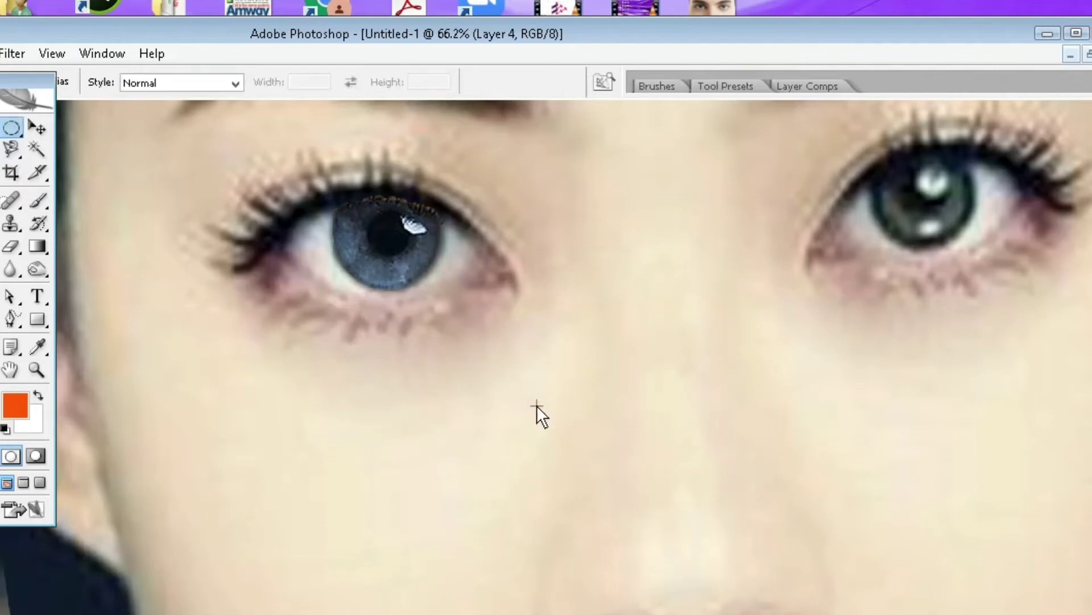
pyautogui.rightClick(537, 405)
pyautogui.click(625, 584)
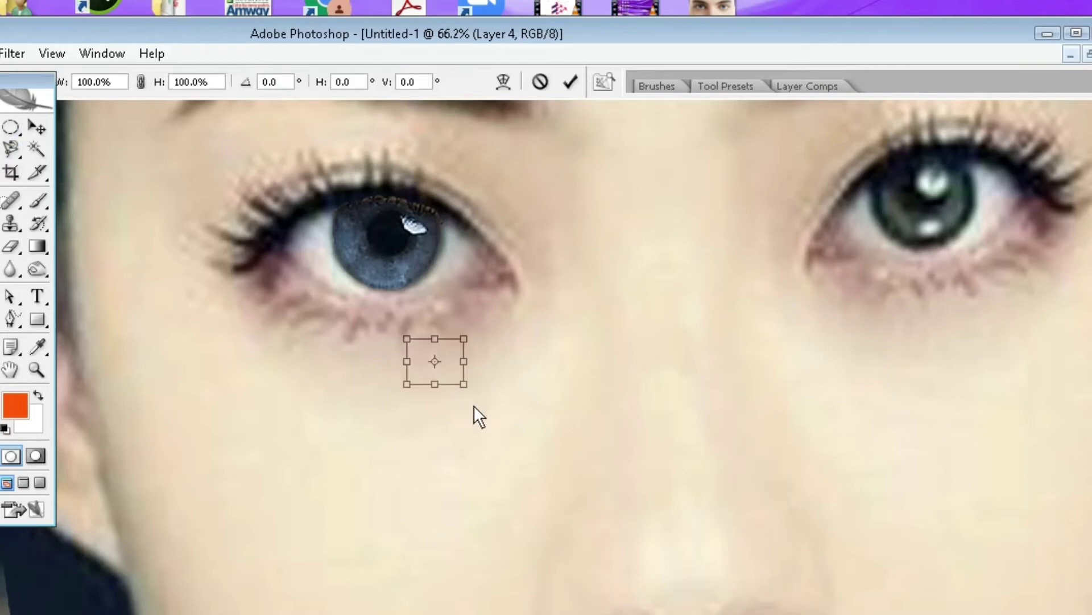
pyautogui.moveTo(474, 404); pyautogui.dragTo(978, 264)
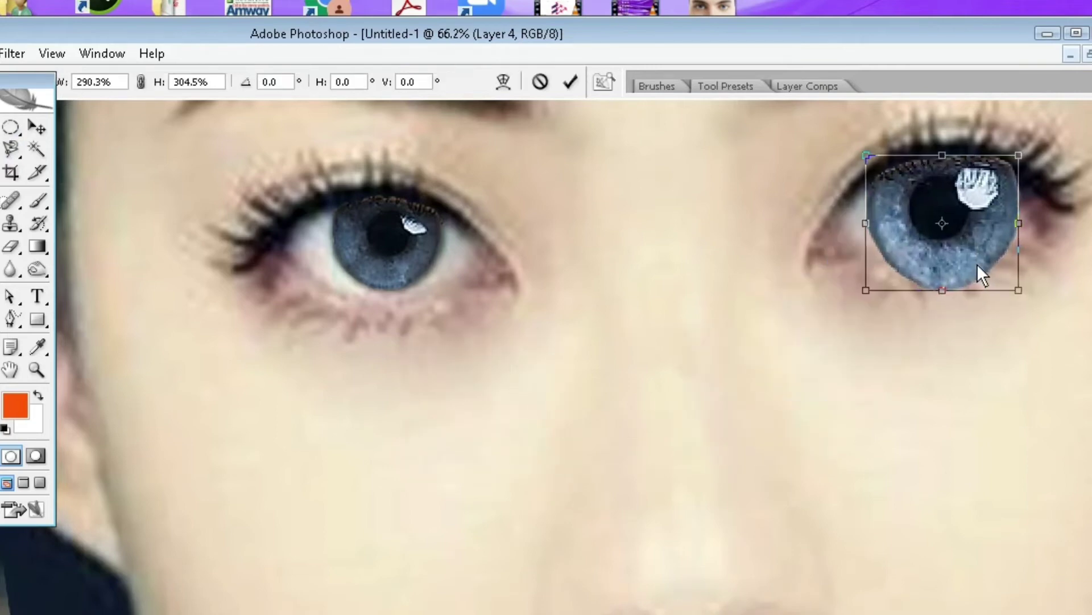
pyautogui.moveTo(1019, 299); pyautogui.dragTo(976, 258)
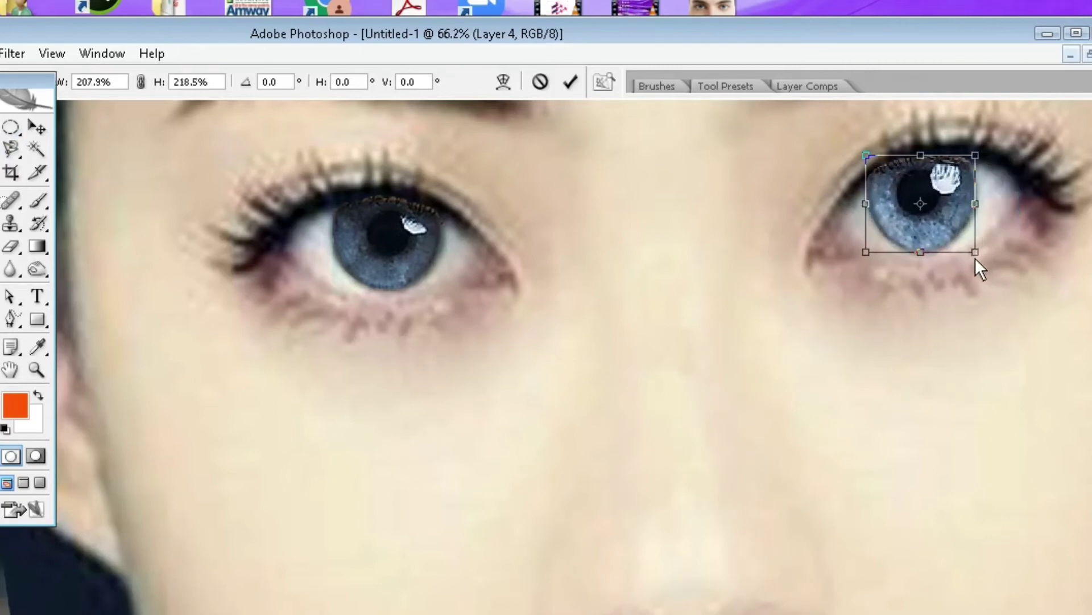
pyautogui.moveTo(836, 25); pyautogui.dragTo(781, 70)
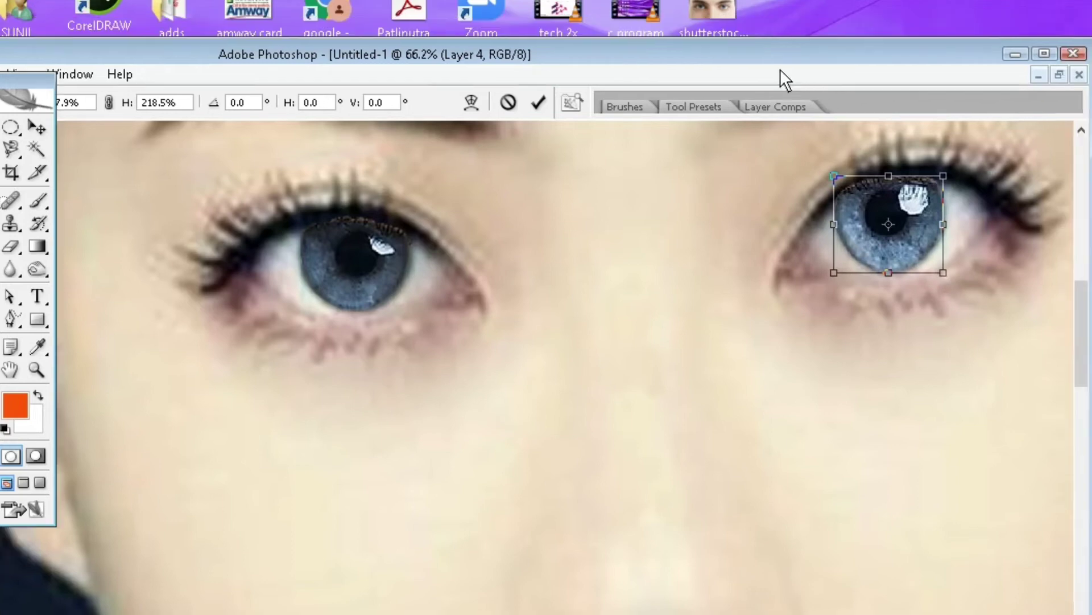
pyautogui.moveTo(866, 200)
pyautogui.mouseDown()
pyautogui.moveTo(870, 226)
pyautogui.moveTo(873, 197)
pyautogui.mouseUp()
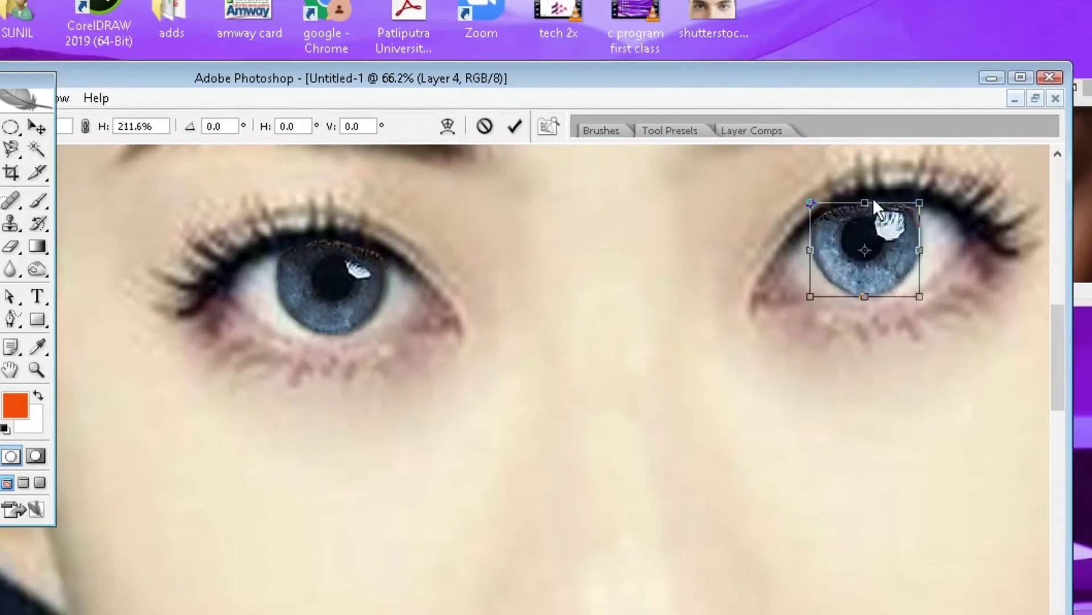
pyautogui.click(515, 126)
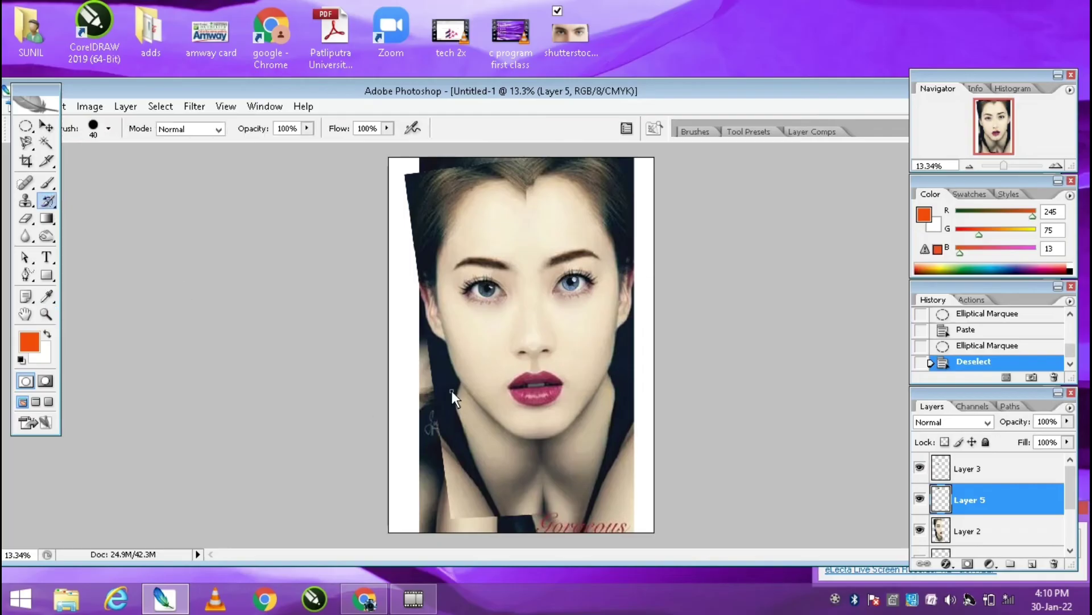
# Step: Erase a diagonal strip across the neck on Layer 2 with the Eraser at brush size 60
pyautogui.moveTo(504, 447); pyautogui.dragTo(500, 447)
pyautogui.hotkey('ctrl', 'z')
pyautogui.click(1003, 532)
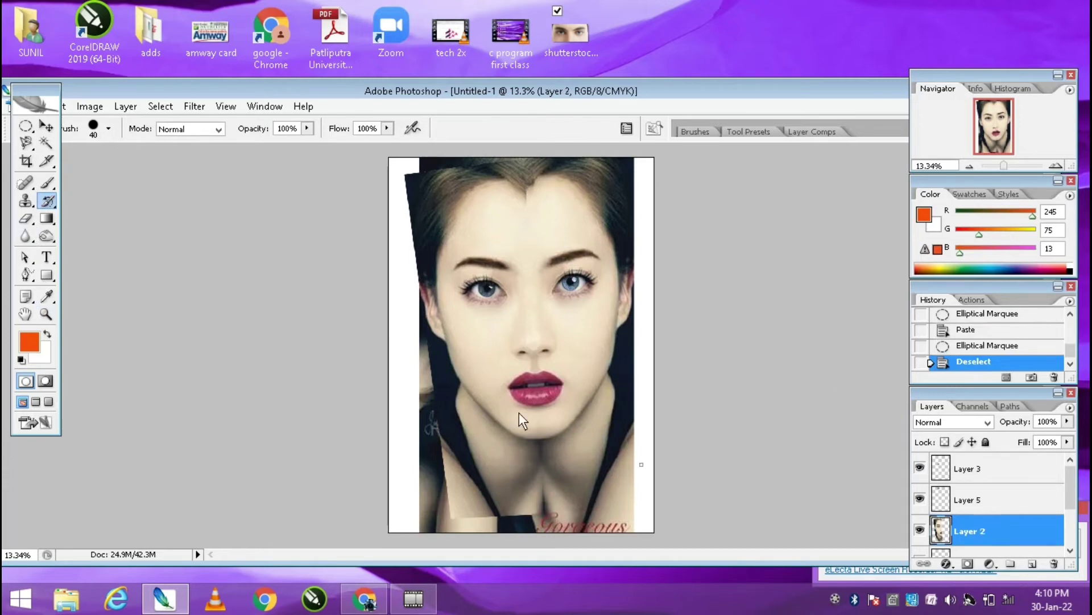
pyautogui.click(25, 217)
pyautogui.moveTo(433, 393); pyautogui.dragTo(538, 481)
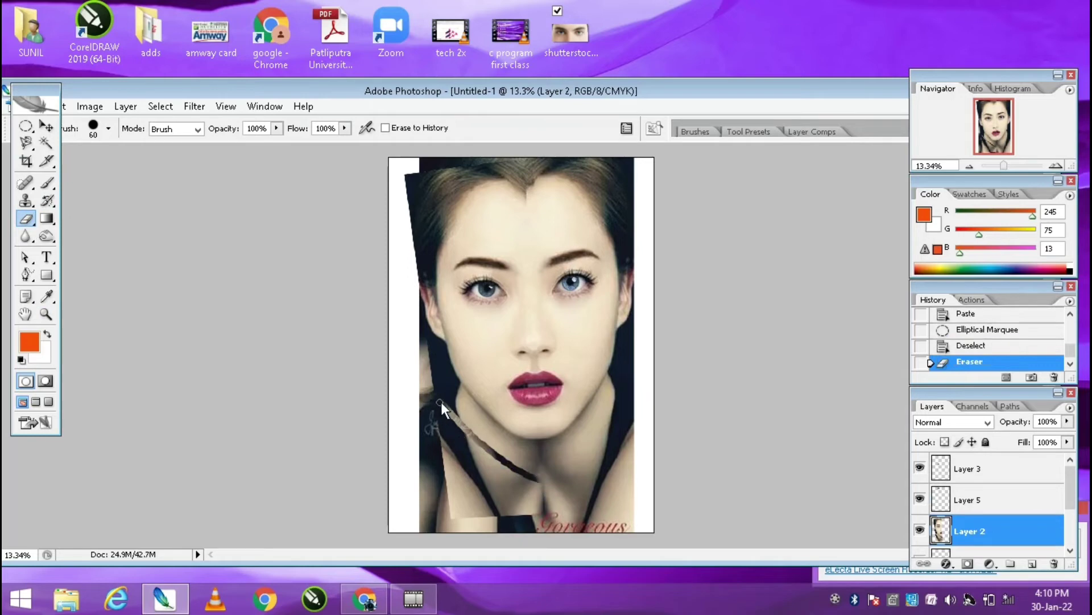
# Step: Erase Layer 2 around the shoulder strap and along the mirrored jawline to below the chin, using eraser size 60
pyautogui.click(46, 313)
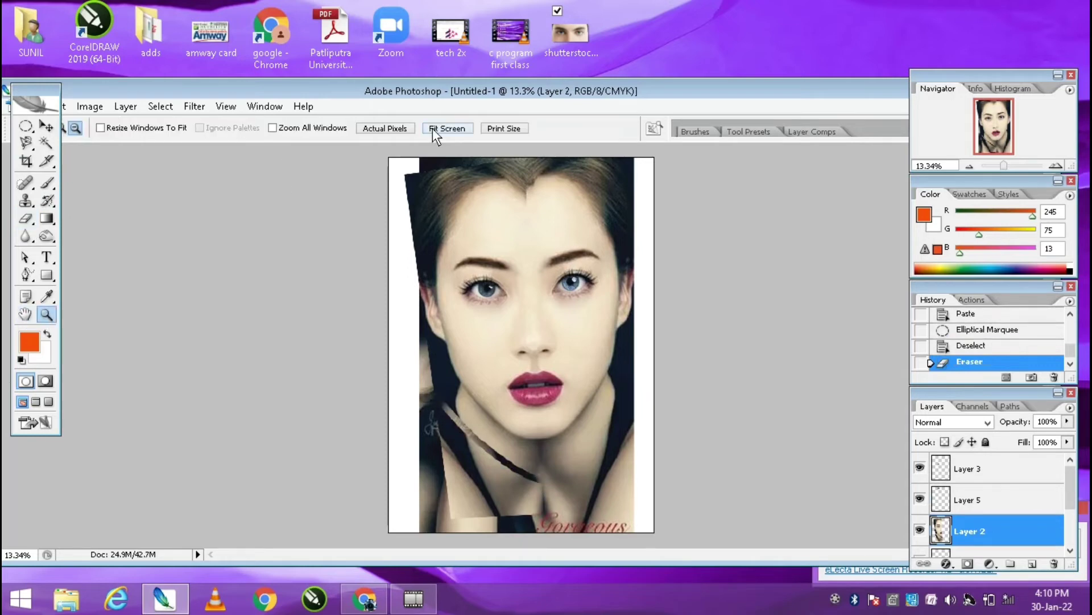
pyautogui.click(396, 129)
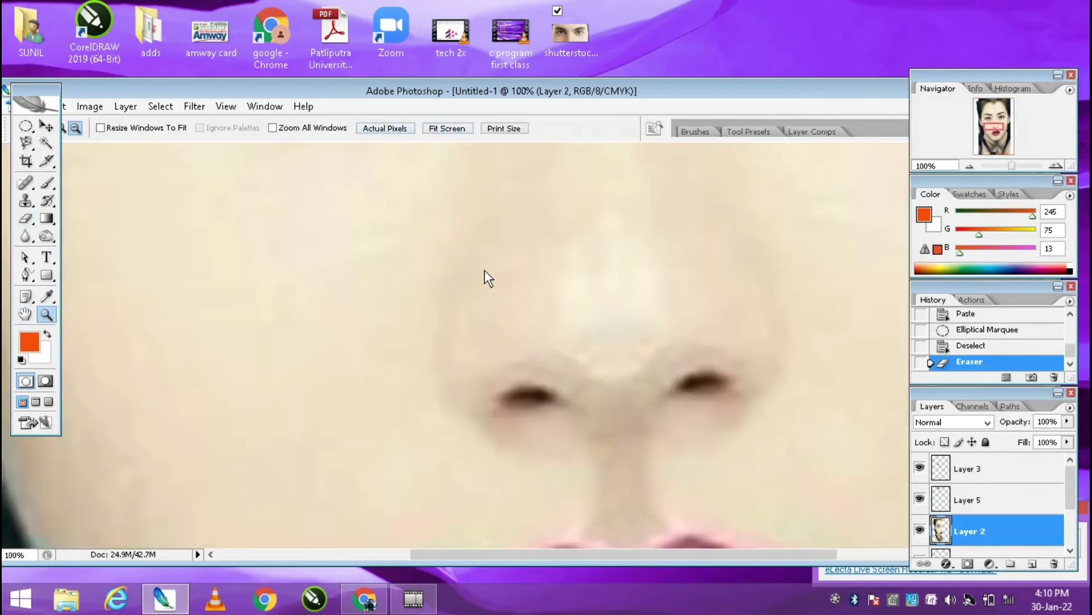
pyautogui.click(496, 129)
pyautogui.scroll(-3, 484, 303)
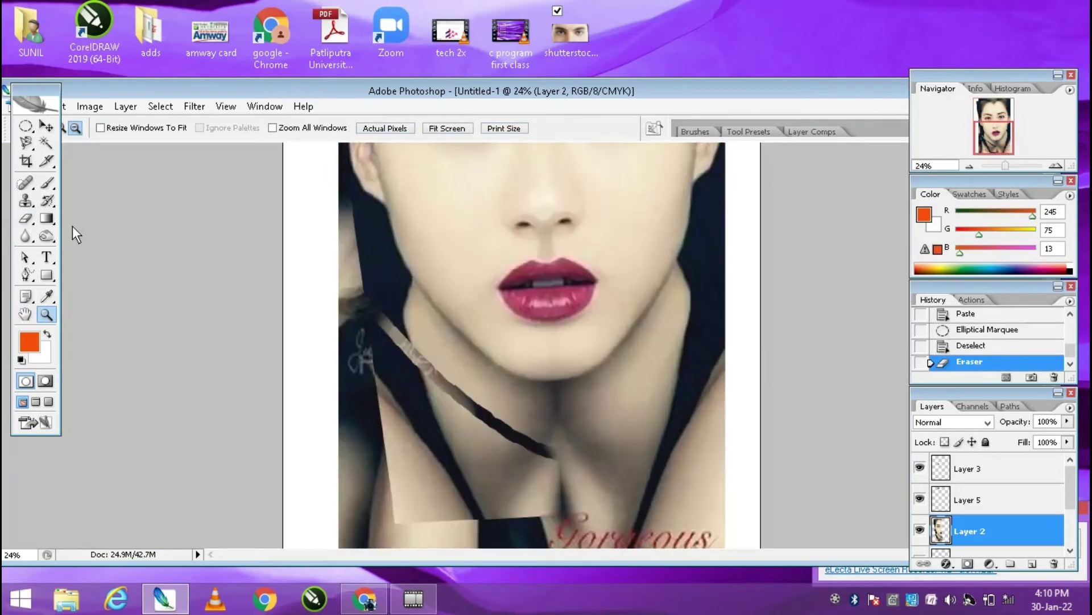
pyautogui.click(27, 219)
pyautogui.moveTo(348, 199)
pyautogui.mouseDown()
pyautogui.moveTo(373, 286)
pyautogui.moveTo(367, 226)
pyautogui.moveTo(381, 303)
pyautogui.mouseUp()
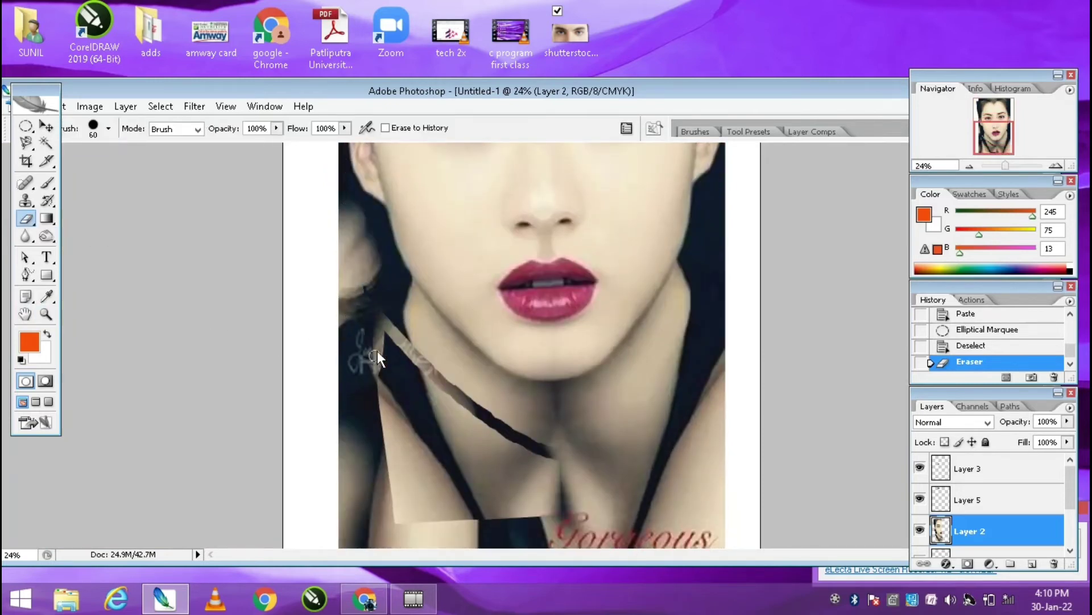
pyautogui.moveTo(377, 350)
pyautogui.mouseDown()
pyautogui.moveTo(393, 458)
pyautogui.moveTo(377, 359)
pyautogui.moveTo(407, 404)
pyautogui.moveTo(388, 332)
pyautogui.moveTo(395, 441)
pyautogui.moveTo(401, 349)
pyautogui.moveTo(417, 356)
pyautogui.moveTo(423, 395)
pyautogui.moveTo(405, 357)
pyautogui.mouseUp()
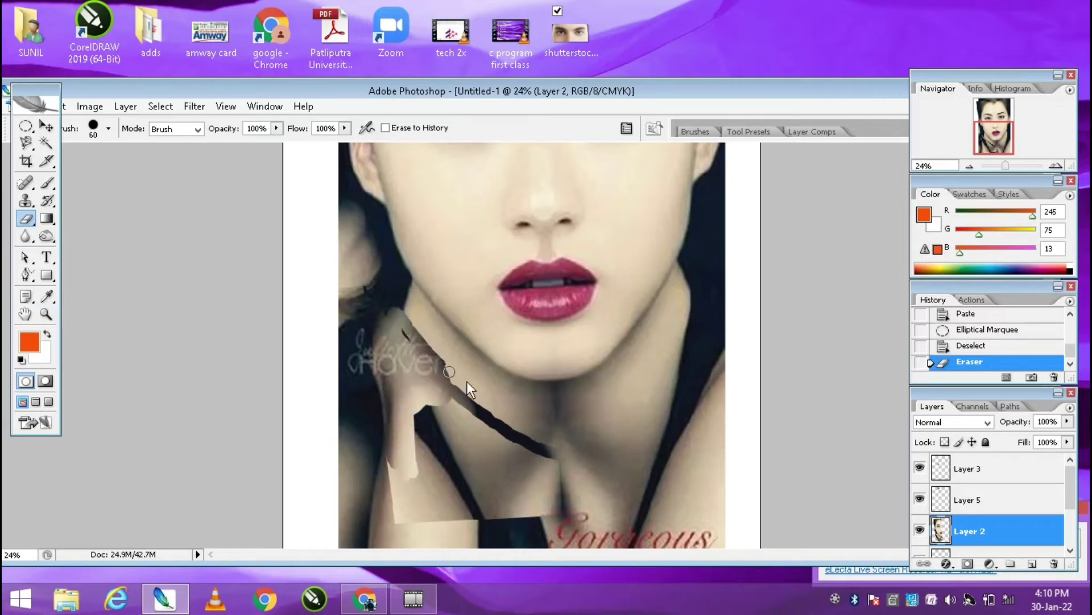
pyautogui.moveTo(395, 299); pyautogui.dragTo(467, 369)
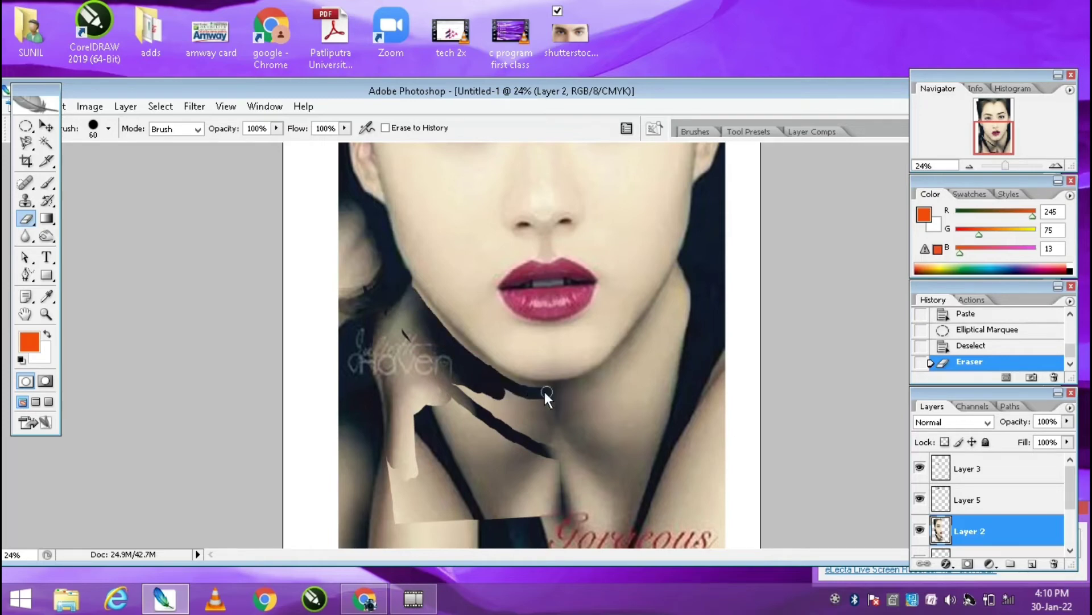
pyautogui.moveTo(541, 403)
pyautogui.mouseDown()
pyautogui.moveTo(411, 403)
pyautogui.moveTo(581, 413)
pyautogui.moveTo(383, 417)
pyautogui.moveTo(556, 428)
pyautogui.moveTo(407, 421)
pyautogui.mouseUp()
pyautogui.moveTo(491, 421); pyautogui.dragTo(467, 425)
# Step: Enlarge the eraser to 400 and up to 700 and erase the remaining mirrored neck and chest area from Layer 2
pyautogui.press(']')
pyautogui.press(']')
pyautogui.press(']')
pyautogui.press(']')
pyautogui.press(']')
pyautogui.press(']')
pyautogui.press(']')
pyautogui.press(']')
pyautogui.press(']')
pyautogui.press(']')
pyautogui.press(']')
pyautogui.press(']')
pyautogui.press(']')
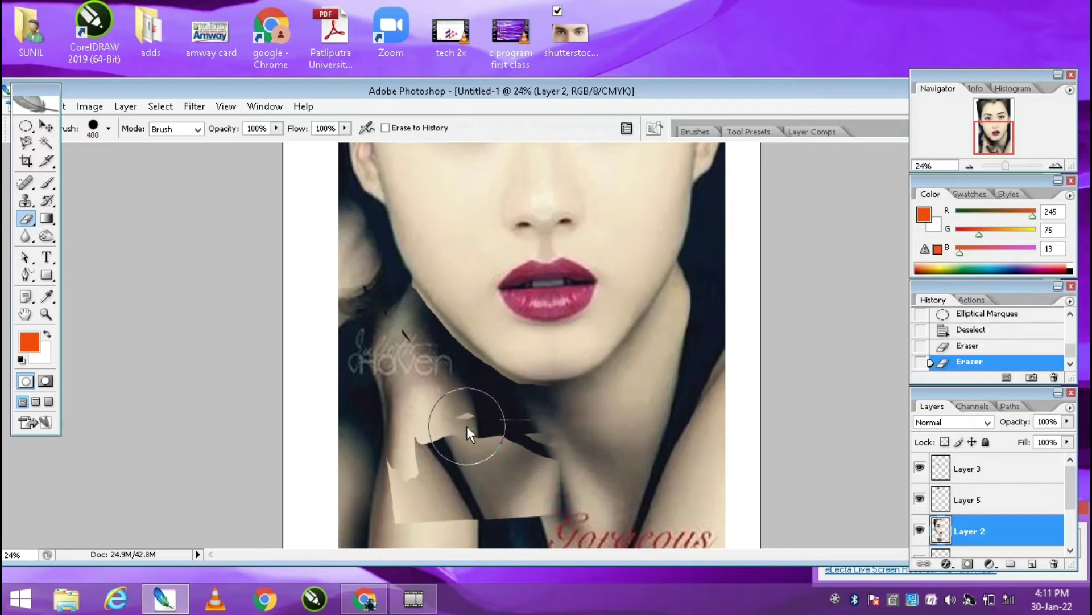
pyautogui.moveTo(446, 464)
pyautogui.mouseDown()
pyautogui.moveTo(425, 462)
pyautogui.moveTo(529, 486)
pyautogui.moveTo(559, 462)
pyautogui.moveTo(485, 435)
pyautogui.mouseUp()
pyautogui.click(502, 439)
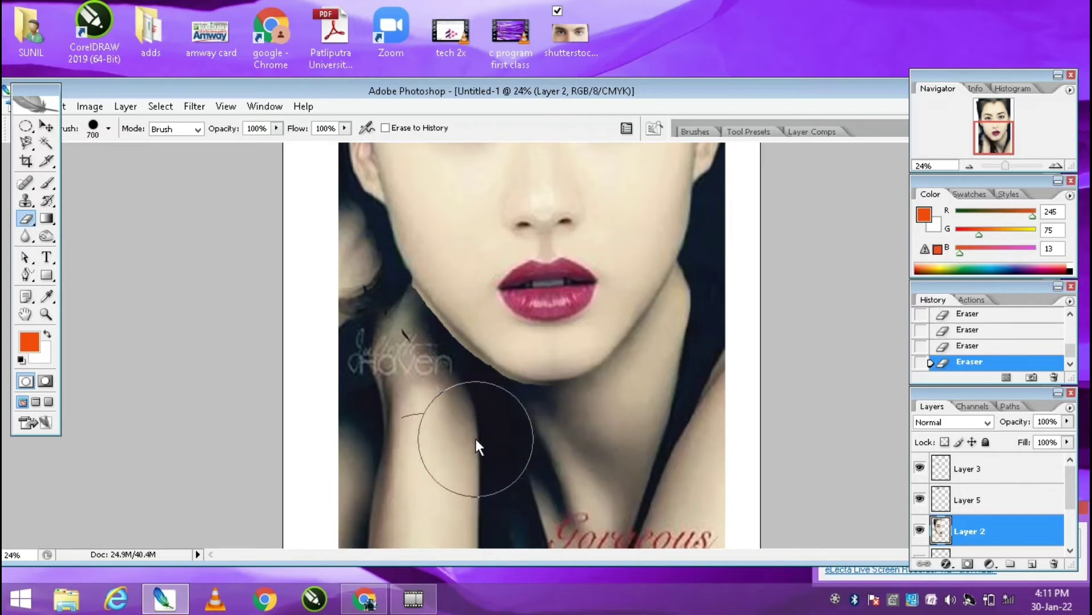
# Step: Resize the eraser and erase the Layer 2 leftovers over the raised hand beside the mirrored cheek
pyautogui.press(']')
pyautogui.press(']')
pyautogui.press(']')
pyautogui.press(']')
pyautogui.press(']')
pyautogui.press(']')
pyautogui.press(']')
pyautogui.press(']')
pyautogui.press(']')
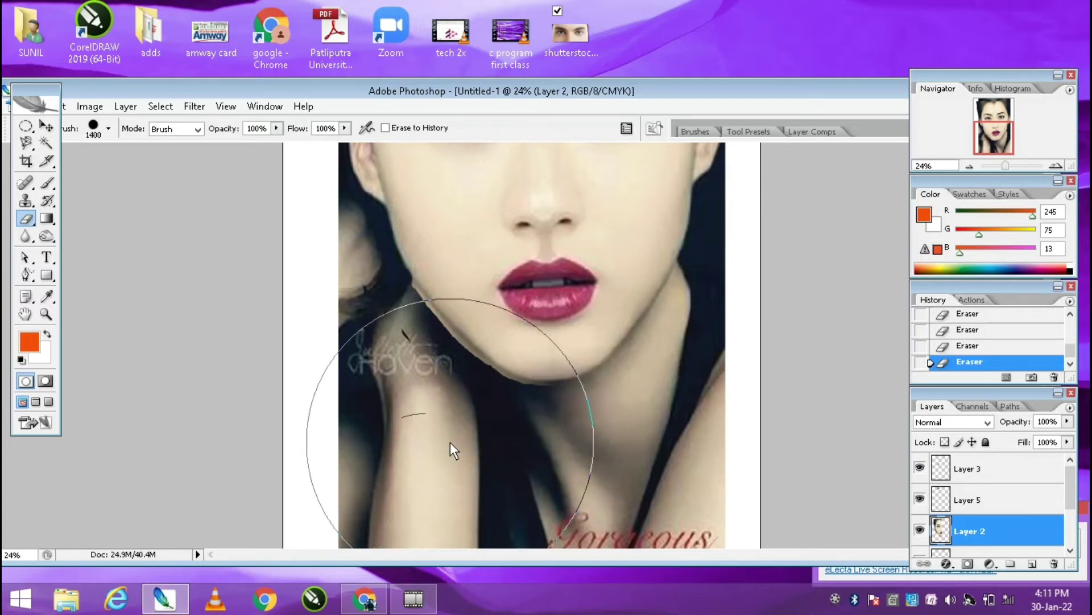
pyautogui.press('[')
pyautogui.press('[')
pyautogui.press('[')
pyautogui.press('[')
pyautogui.press('[')
pyautogui.press('[')
pyautogui.press('[')
pyautogui.press('[')
pyautogui.press('[')
pyautogui.press('[')
pyautogui.press('[')
pyautogui.press('[')
pyautogui.press('[')
pyautogui.moveTo(354, 284)
pyautogui.mouseDown()
pyautogui.moveTo(369, 501)
pyautogui.moveTo(351, 372)
pyautogui.moveTo(351, 213)
pyautogui.mouseUp()
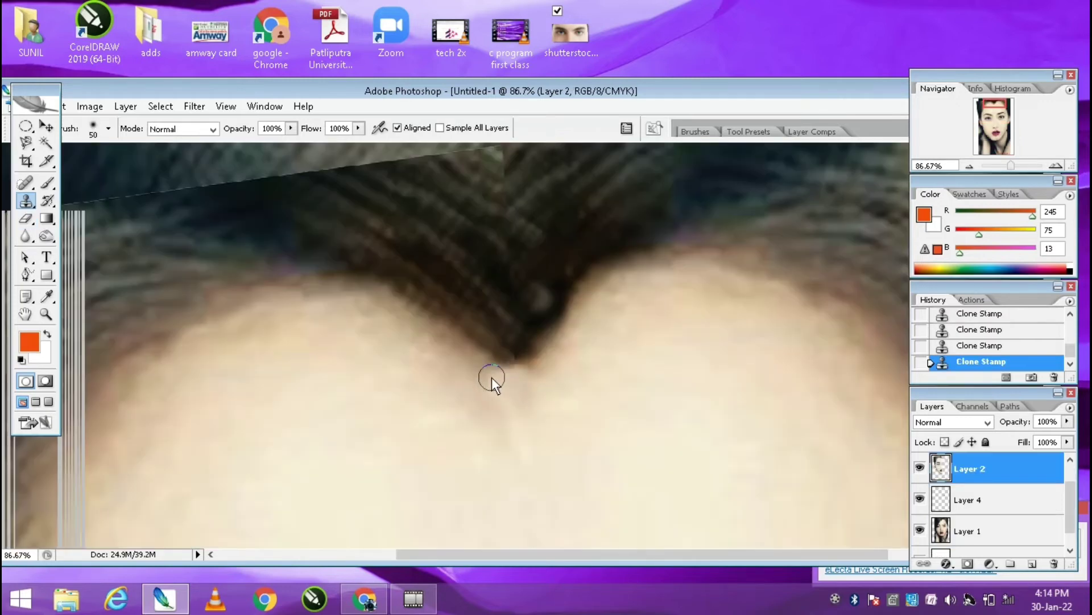
# Step: Cover the dark seam below the hairline's central peak with forehead skin on Layer 2, using the Clone Stamp at size 50
pyautogui.click(502, 415)
pyautogui.click(539, 383)
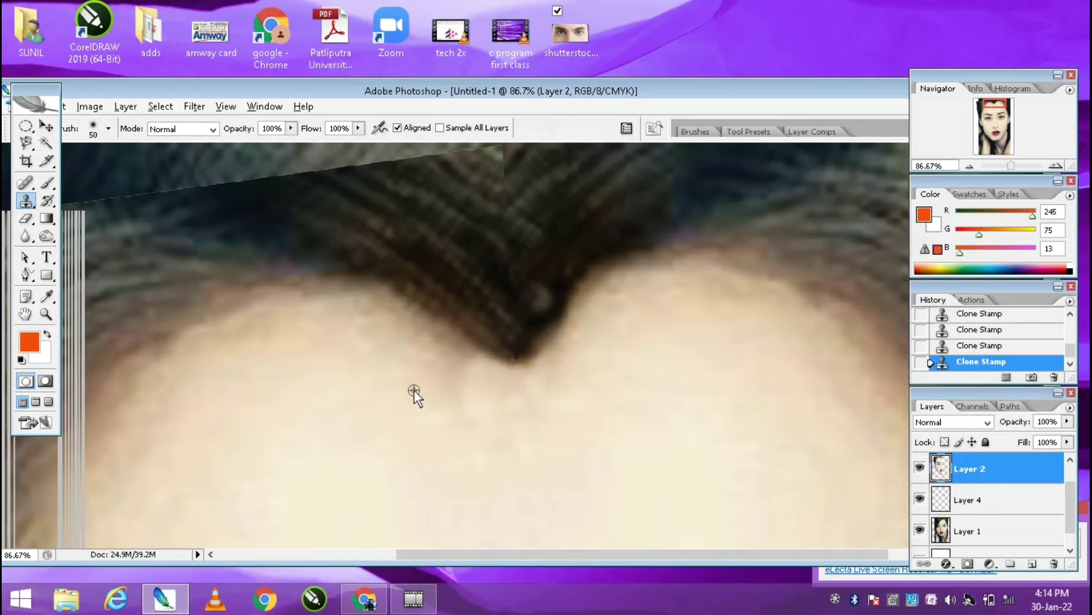
pyautogui.moveTo(427, 349)
pyautogui.mouseDown()
pyautogui.moveTo(478, 389)
pyautogui.moveTo(408, 337)
pyautogui.moveTo(481, 391)
pyautogui.mouseUp()
# Step: Step back three Clone Stamp strokes on the forehead and reapply them to compare the retouching
pyautogui.hotkey('ctrl', 'alt', 'z')
pyautogui.hotkey('ctrl', 'alt', 'z')
pyautogui.hotkey('ctrl', 'alt', 'z')
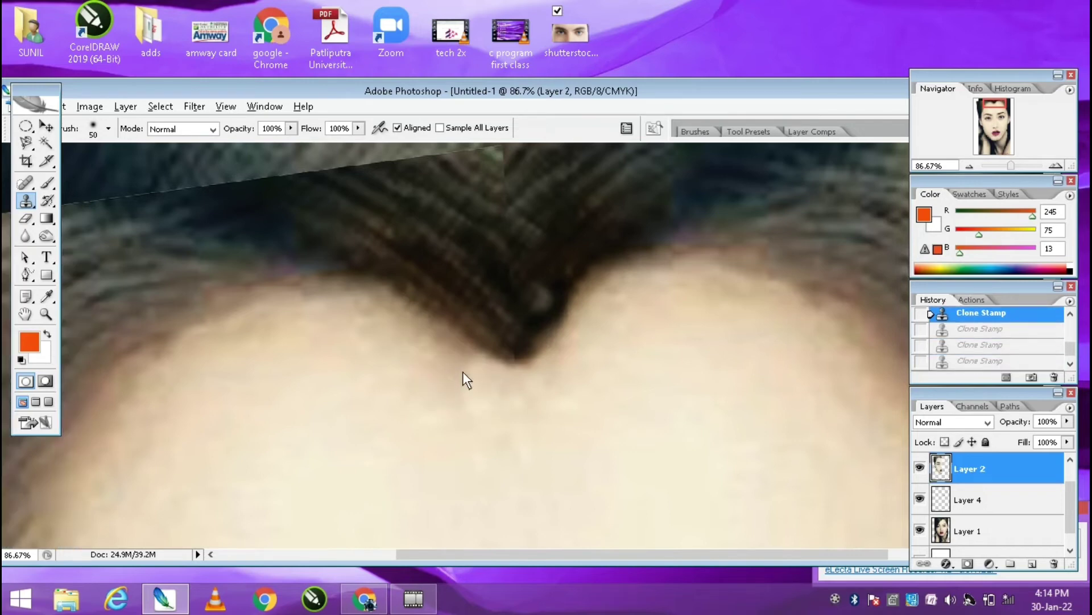
pyautogui.hotkey('ctrl', 'shift', 'z')
pyautogui.hotkey('ctrl', 'shift', 'z')
pyautogui.hotkey('ctrl', 'shift', 'z')
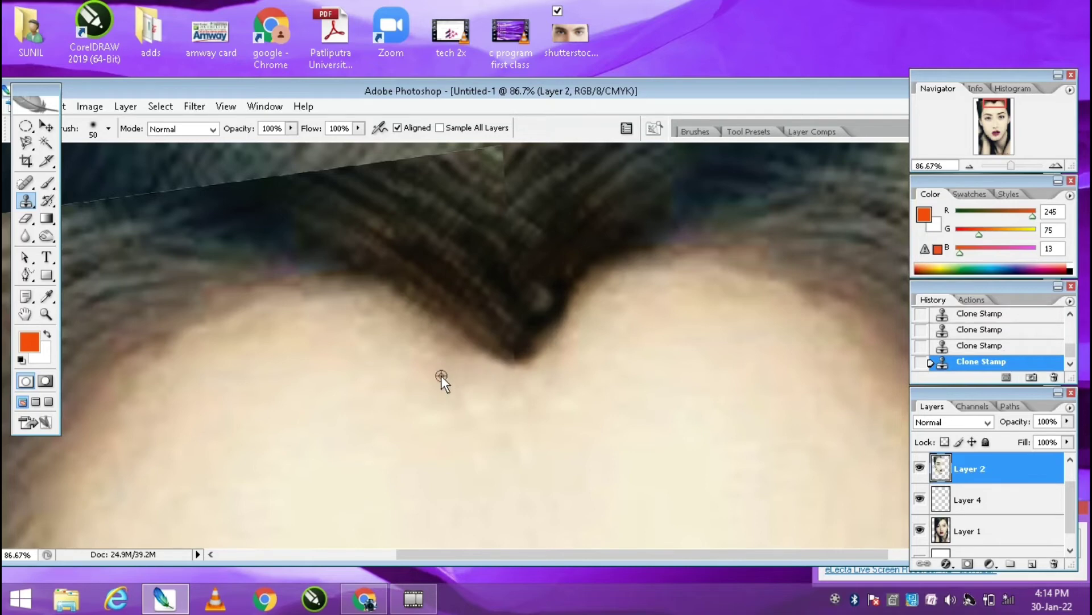
# Step: Clone one more patch of skin on the forehead just beneath the hairline's central peak
pyautogui.moveTo(474, 389); pyautogui.dragTo(481, 390)
pyautogui.click(47, 314)
pyautogui.click(448, 129)
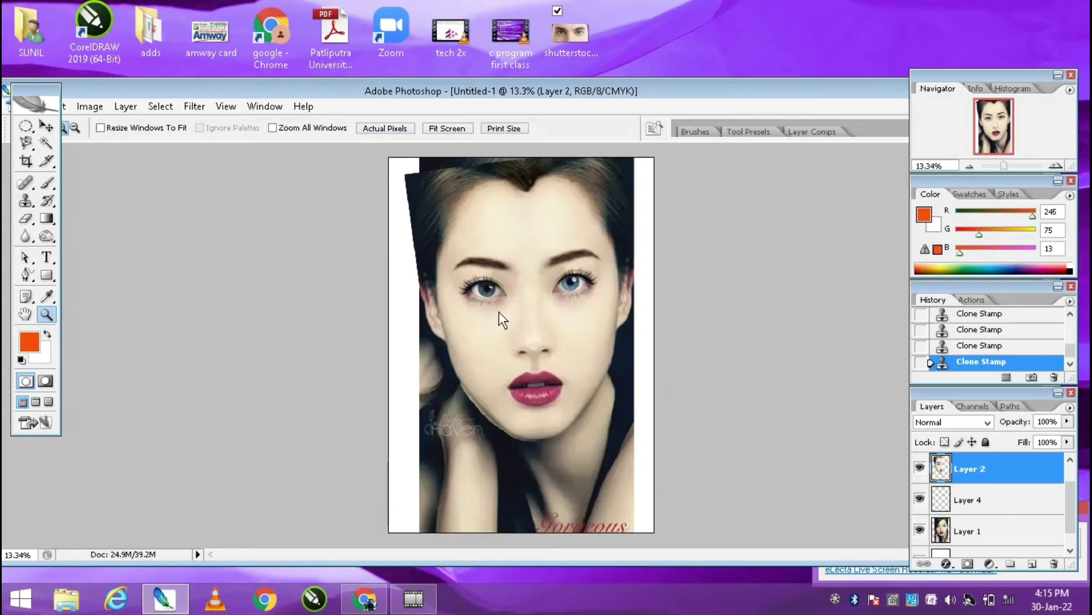
# Step: Duplicate Layer 4, which holds the brighter blue iris, under its default name
pyautogui.click(967, 501)
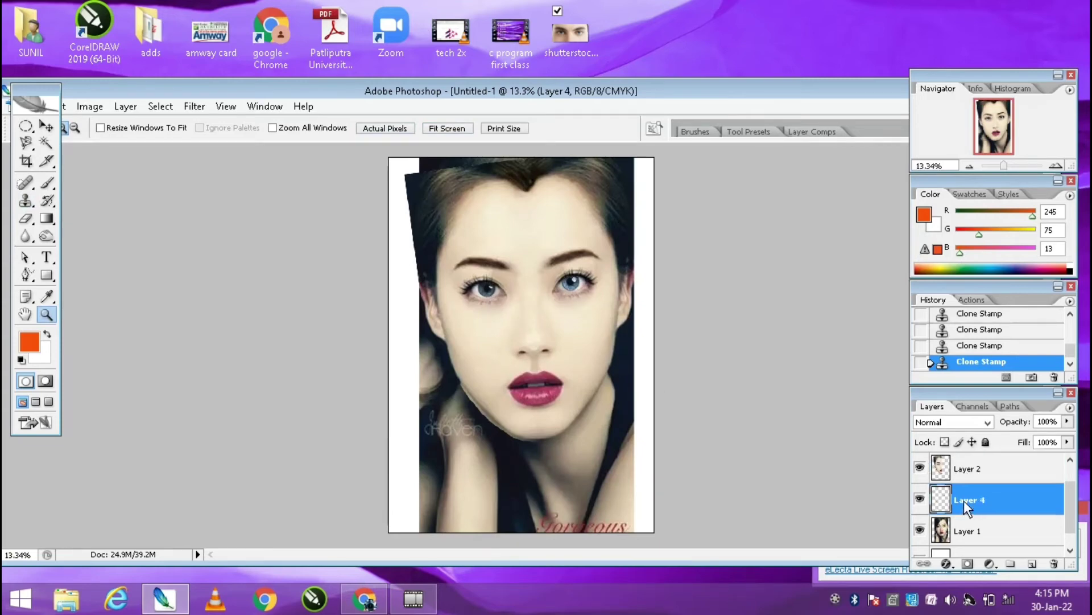
pyautogui.click(488, 294)
pyautogui.click(473, 324)
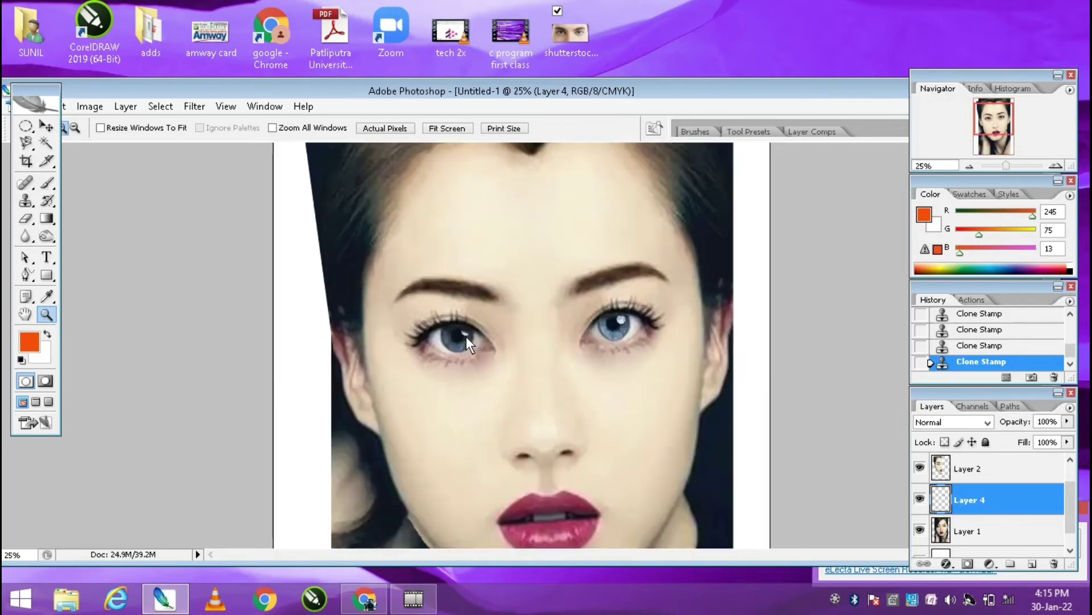
pyautogui.click(467, 338)
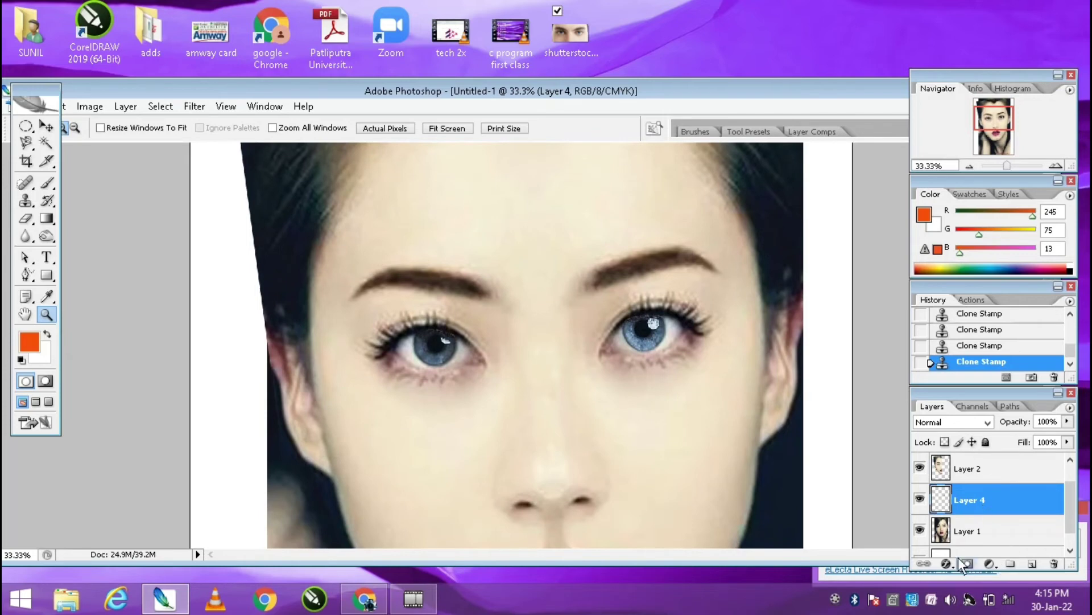
pyautogui.rightClick(1007, 502)
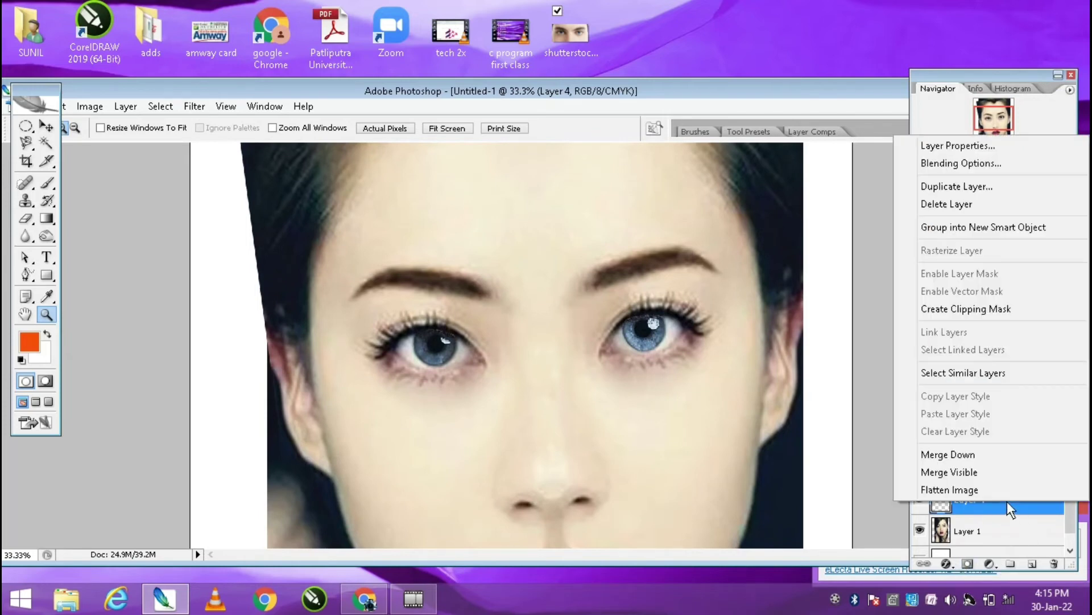
pyautogui.click(951, 185)
pyautogui.click(682, 178)
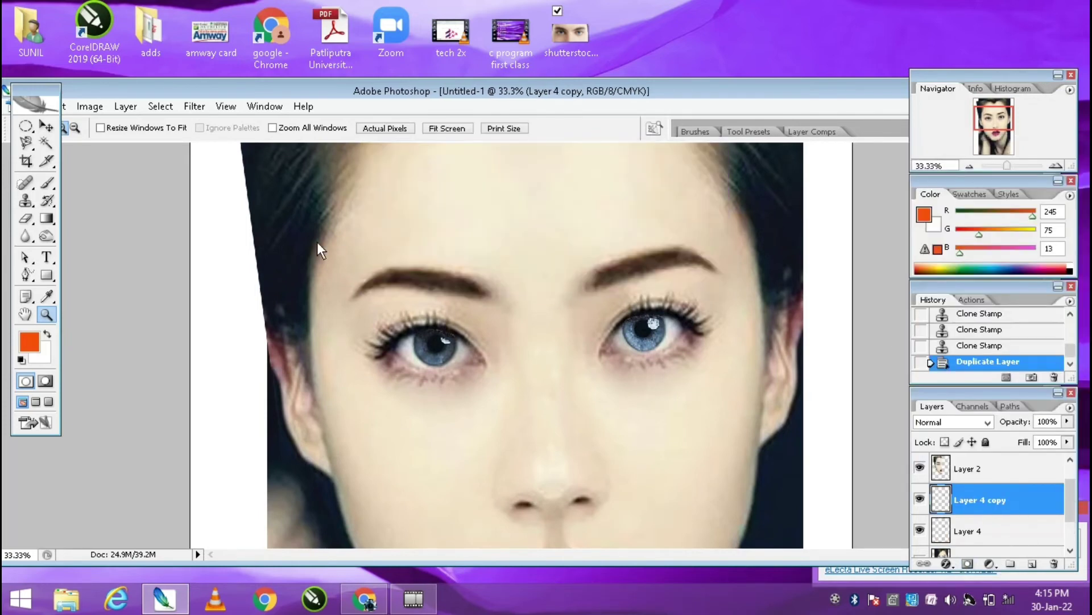
pyautogui.click(46, 126)
pyautogui.rightClick(642, 329)
pyautogui.press('Escape')
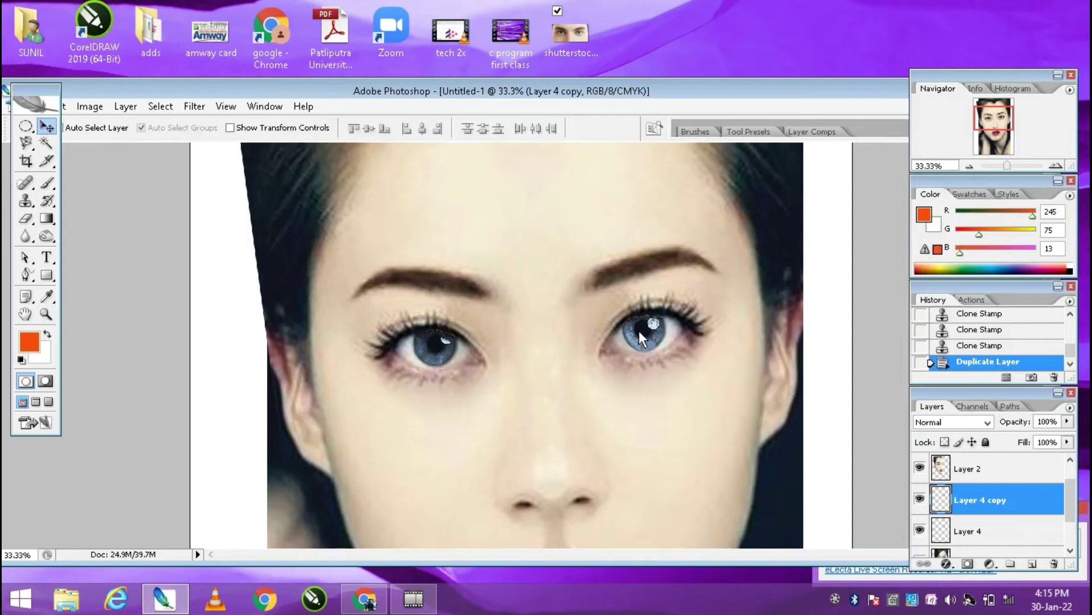
pyautogui.press('m')
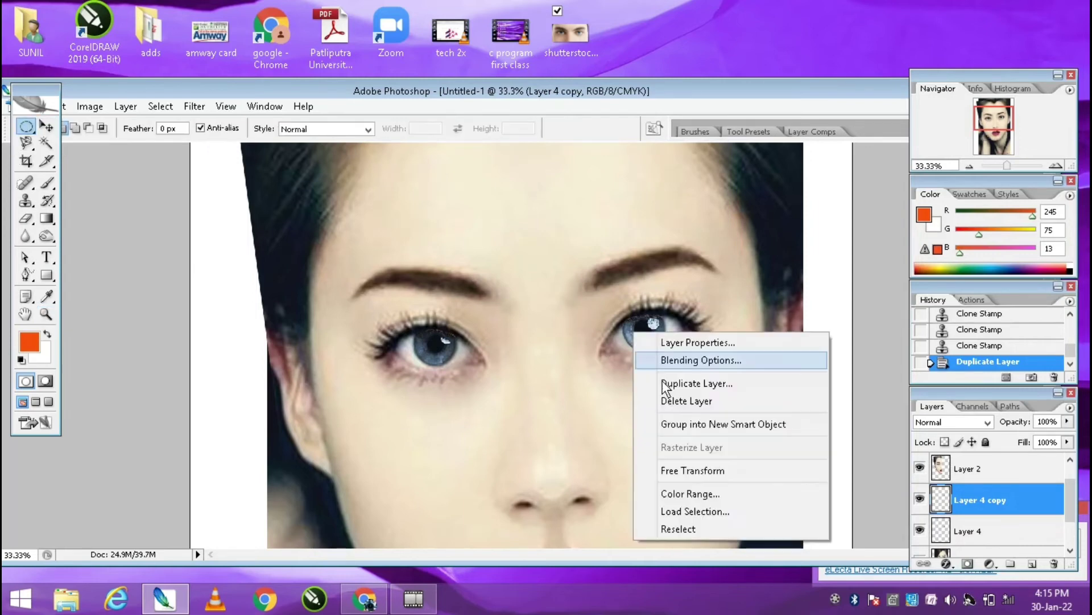
pyautogui.click(688, 470)
pyautogui.moveTo(665, 333)
pyautogui.mouseDown()
pyautogui.moveTo(572, 347)
pyautogui.moveTo(586, 350)
pyautogui.moveTo(579, 378)
pyautogui.moveTo(591, 358)
pyautogui.moveTo(654, 349)
pyautogui.mouseUp()
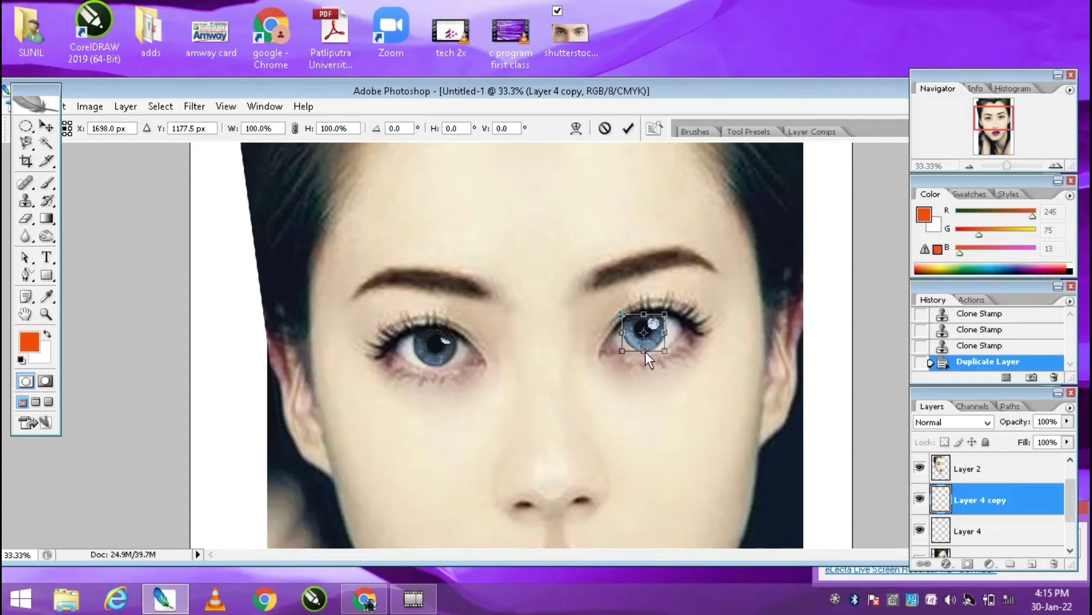
pyautogui.click(628, 128)
# Step: Flip Layer 4 copy horizontally, place its iris over the darker eye, and stack the layer above Layer 3
pyautogui.rightClick(646, 334)
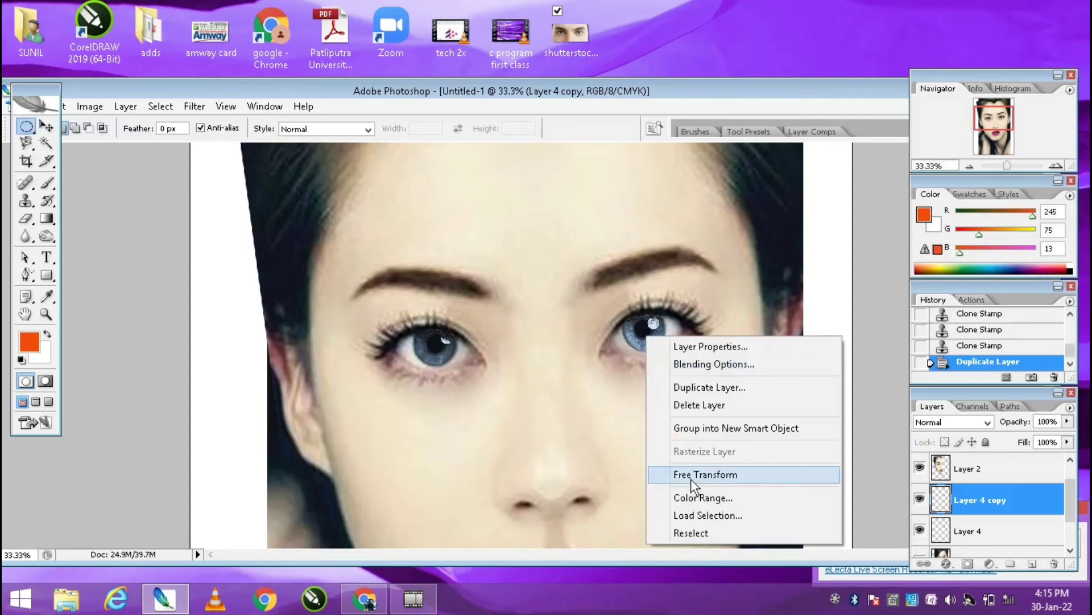
pyautogui.click(693, 476)
pyautogui.rightClick(636, 337)
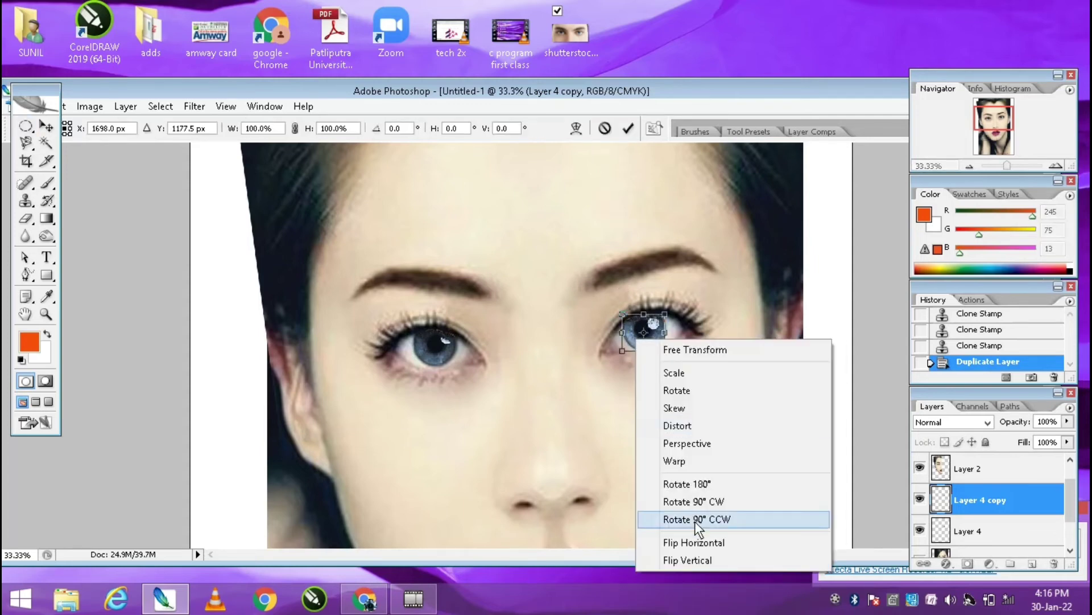
pyautogui.click(706, 541)
pyautogui.moveTo(656, 327); pyautogui.dragTo(452, 338)
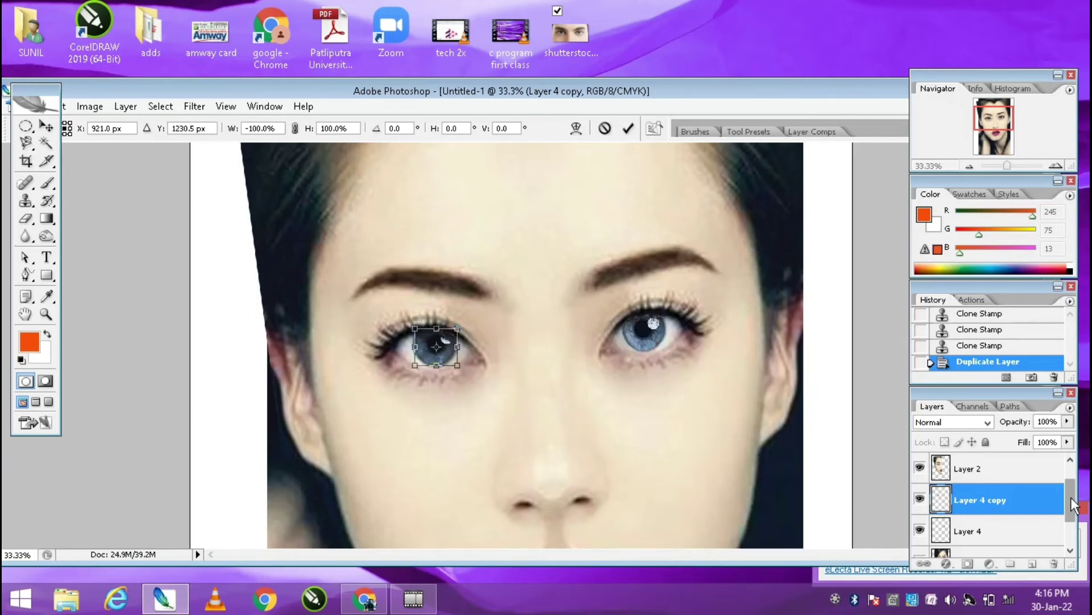
pyautogui.moveTo(1069, 495); pyautogui.dragTo(1067, 484)
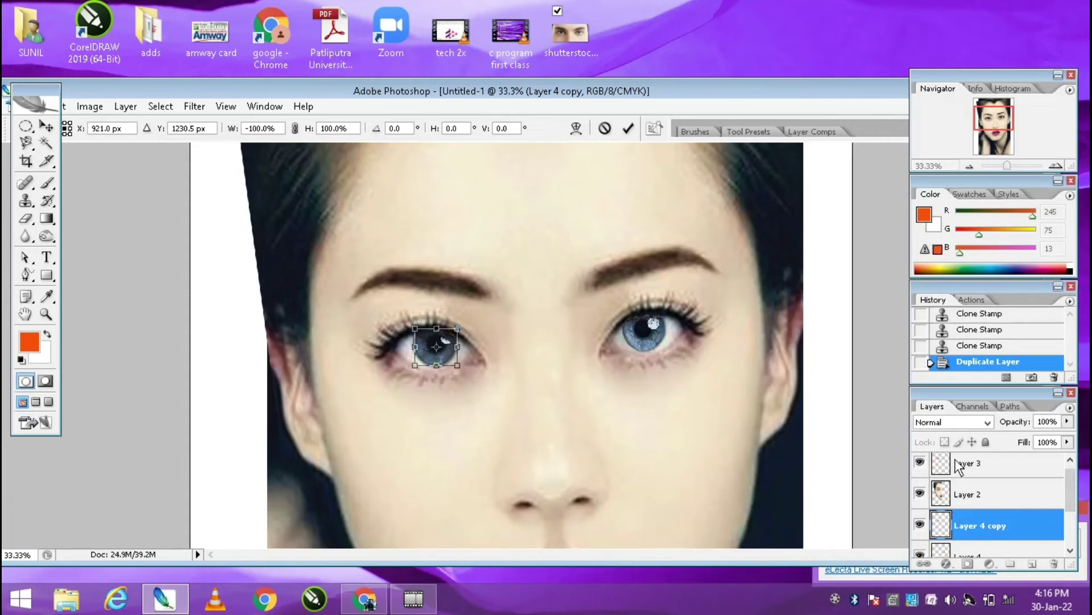
pyautogui.click(629, 128)
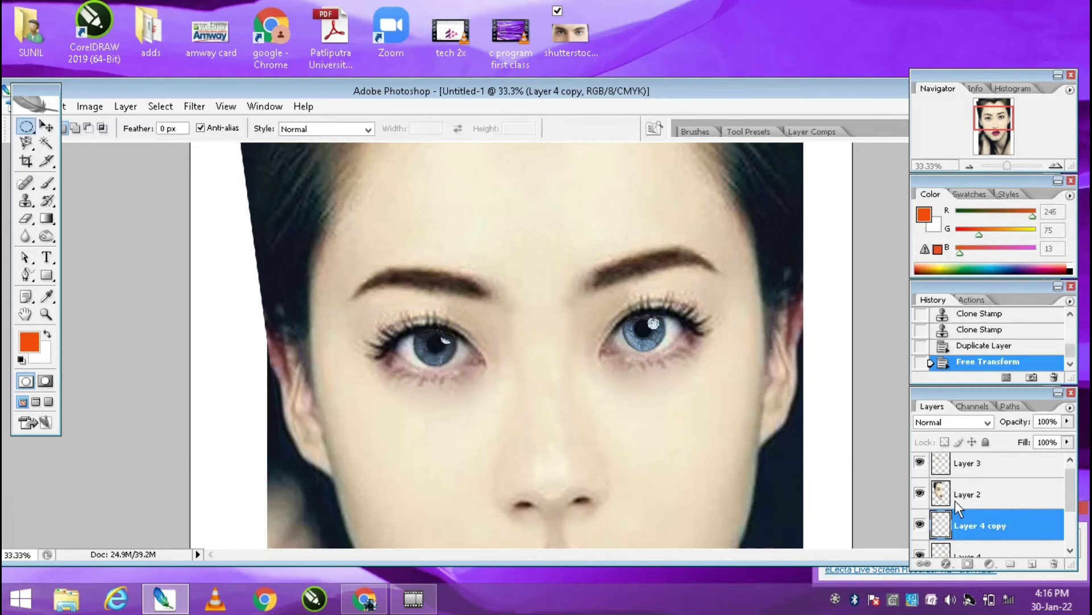
pyautogui.moveTo(962, 528); pyautogui.dragTo(970, 504)
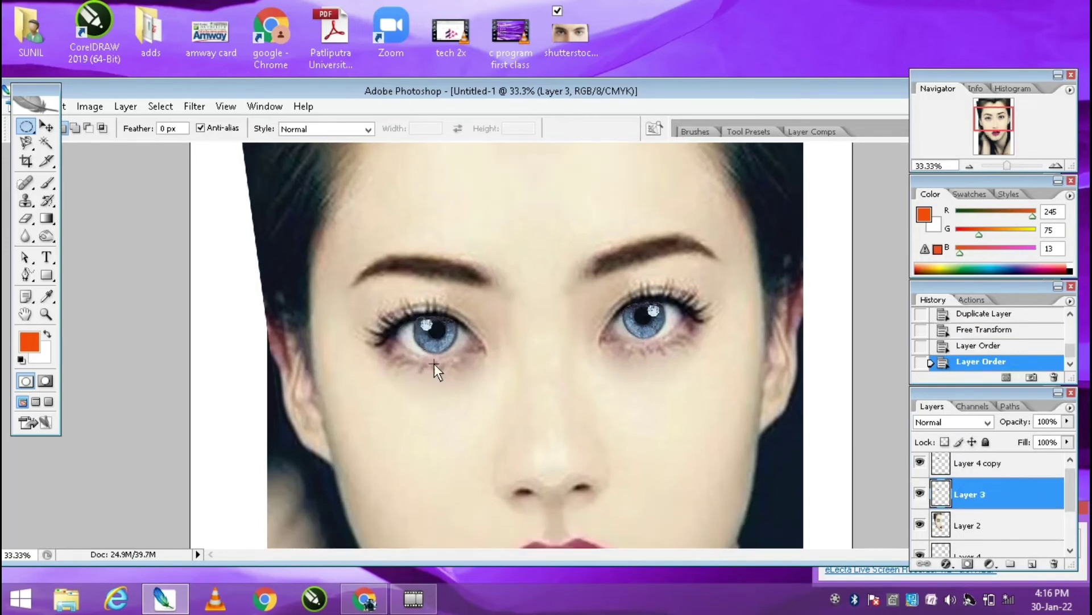
pyautogui.rightClick(435, 331)
pyautogui.click(493, 470)
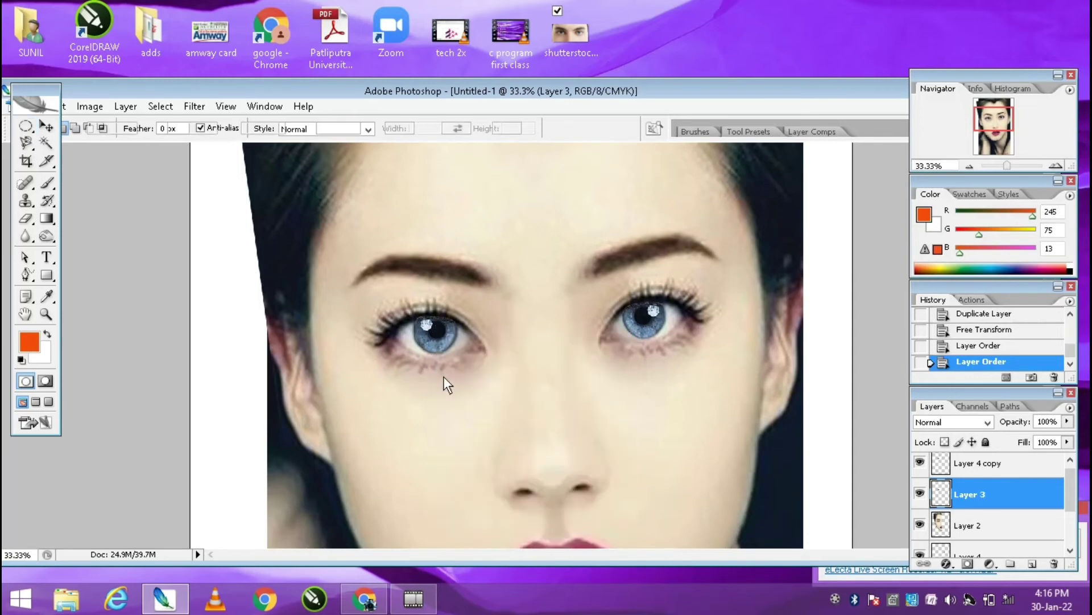
pyautogui.click(55, 311)
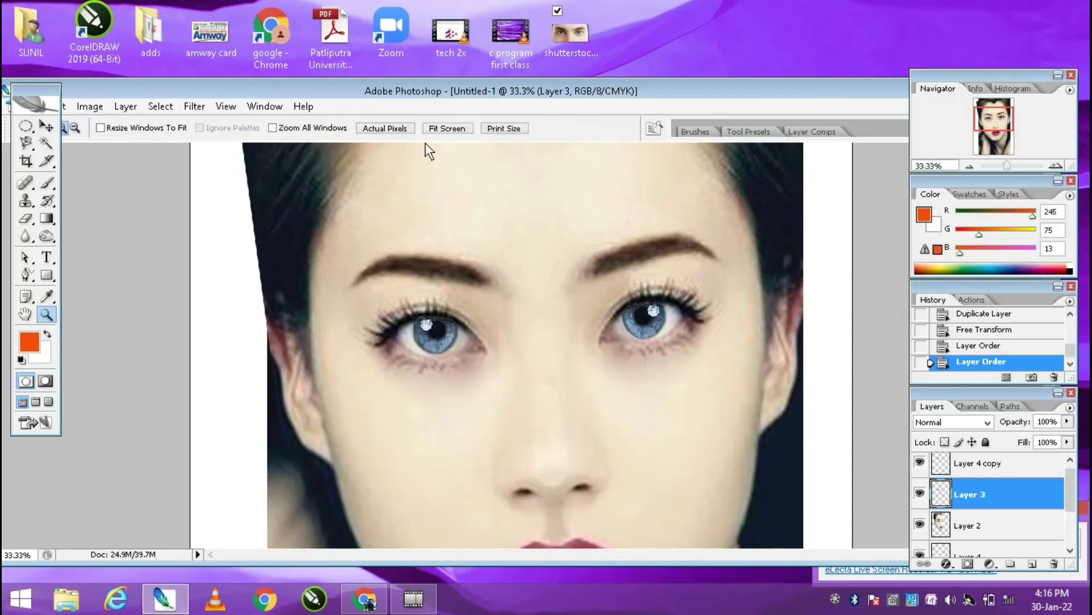
pyautogui.click(447, 130)
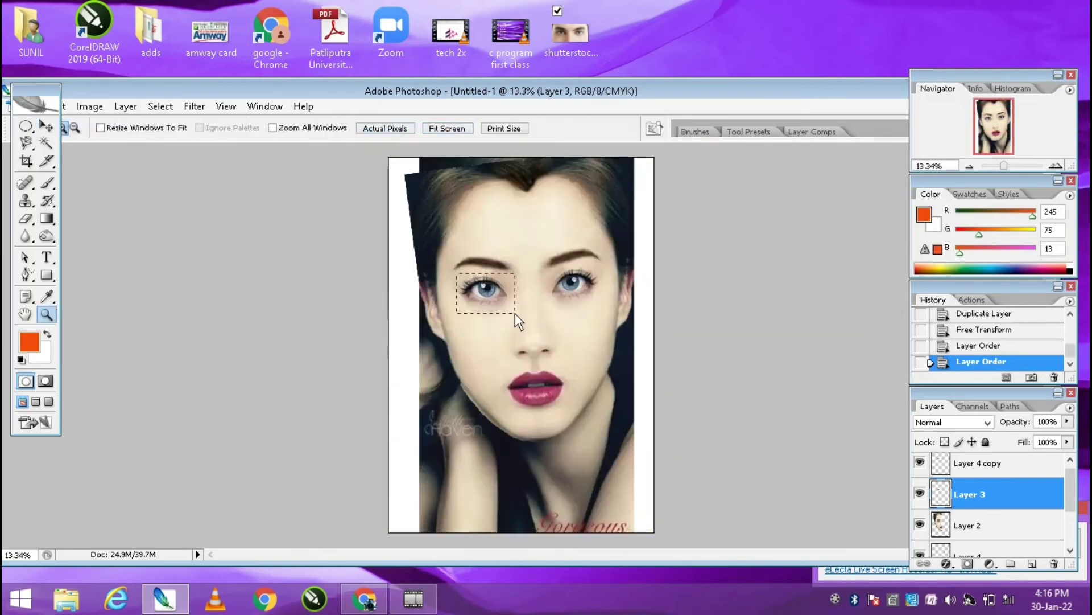
pyautogui.moveTo(515, 312); pyautogui.dragTo(515, 313)
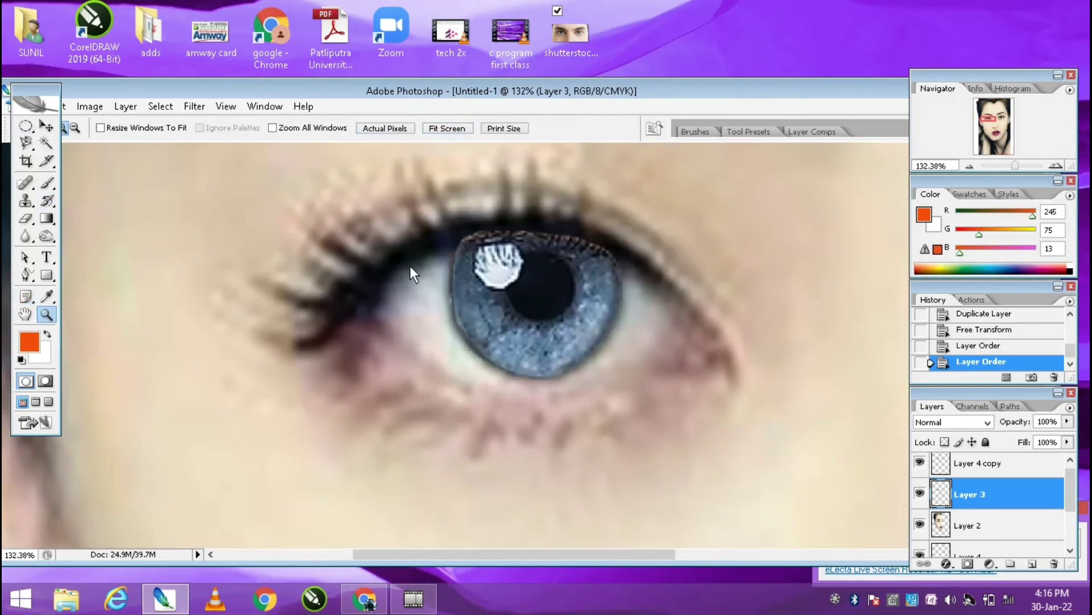
pyautogui.click(533, 298)
pyautogui.click(26, 125)
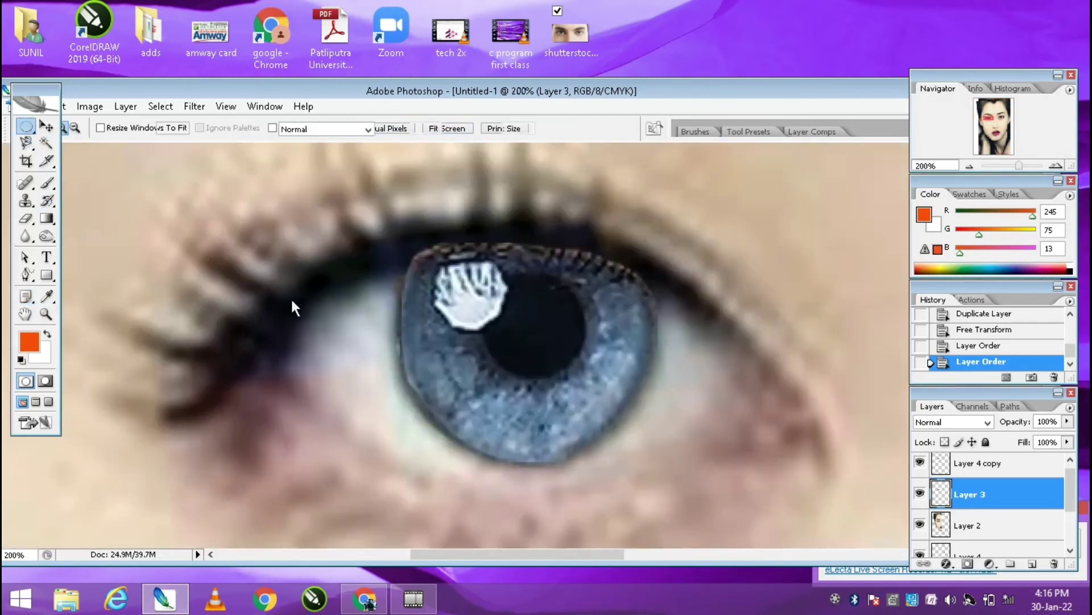
pyautogui.rightClick(451, 354)
pyautogui.click(499, 492)
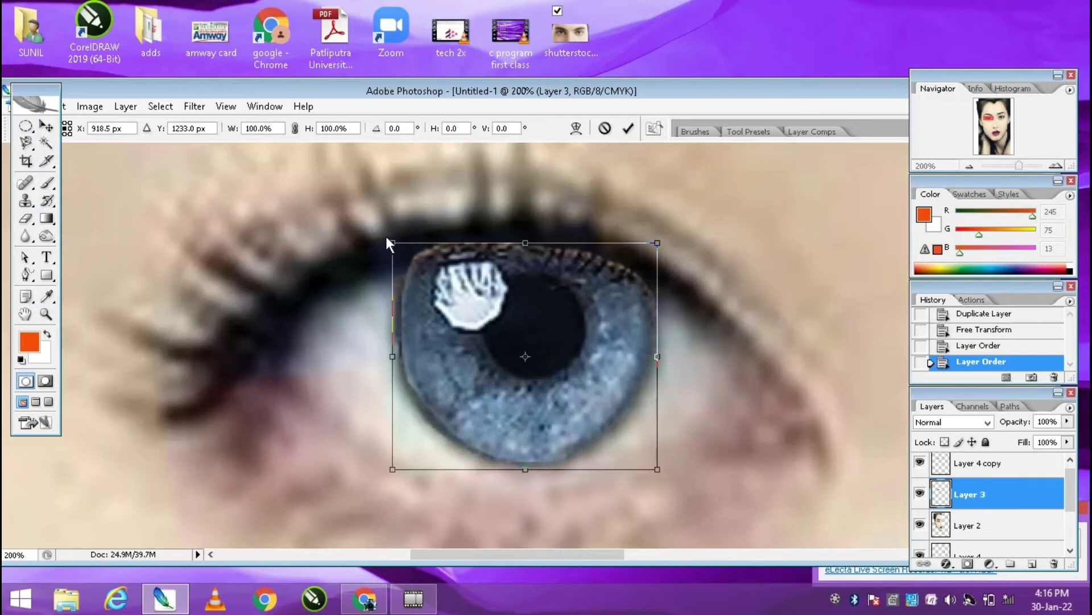
pyautogui.moveTo(385, 236); pyautogui.dragTo(390, 231)
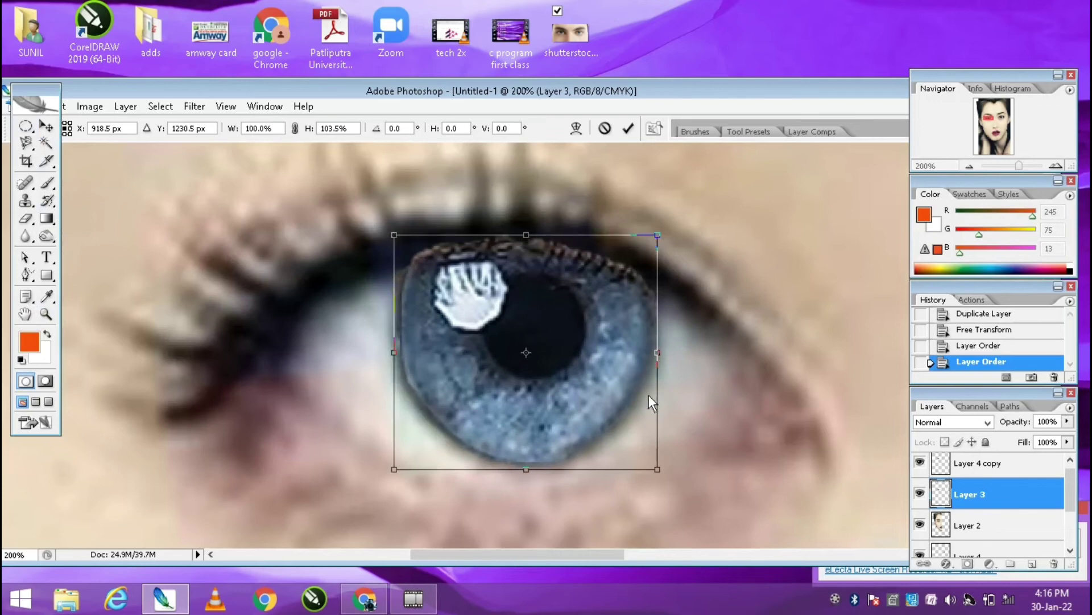
pyautogui.click(628, 128)
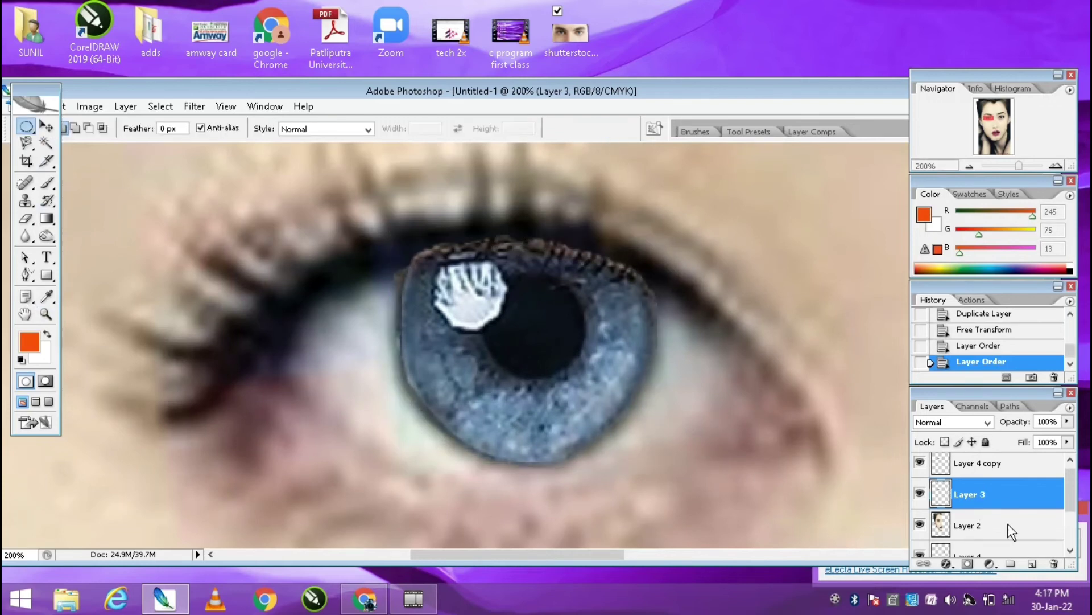
# Step: Scale the iris on Layer 4 copy to about 103.1% width and 95.3% height to fit the eye opening
pyautogui.click(976, 464)
pyautogui.rightClick(437, 286)
pyautogui.click(486, 422)
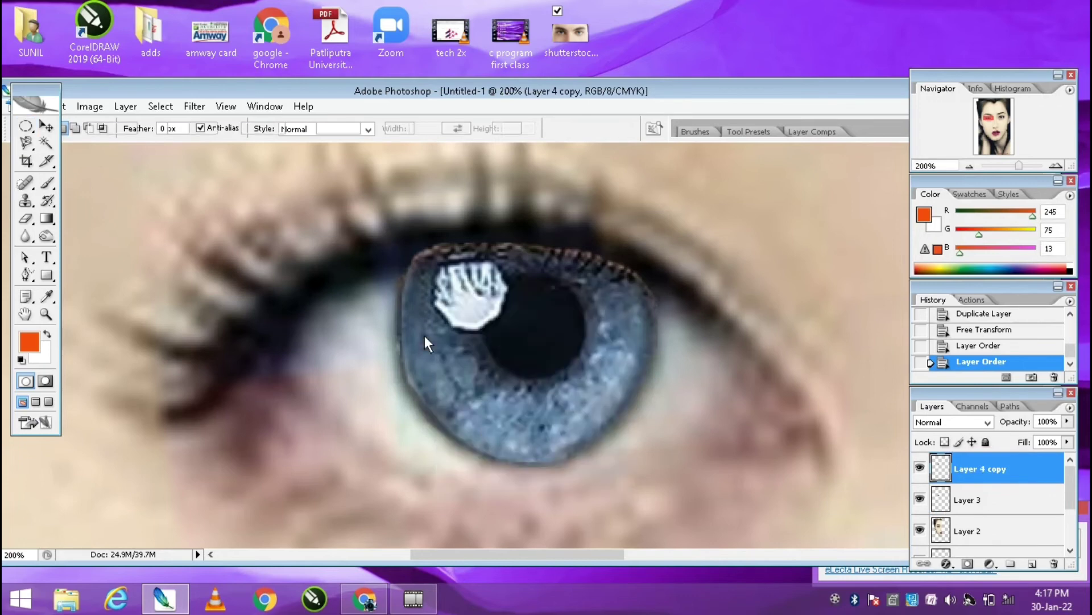
pyautogui.moveTo(400, 353); pyautogui.dragTo(392, 352)
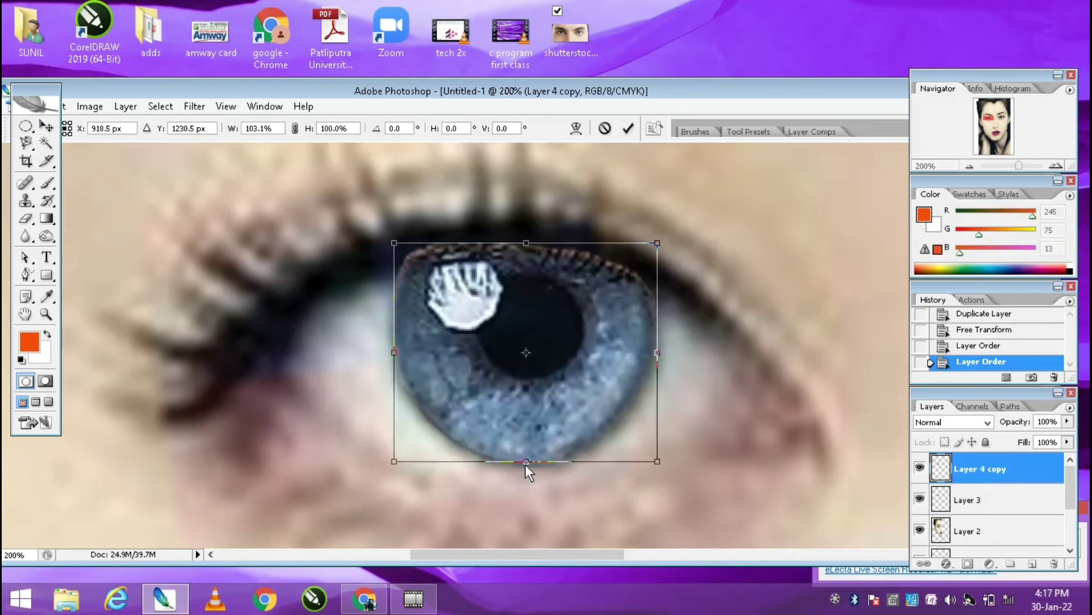
pyautogui.moveTo(526, 464); pyautogui.dragTo(526, 465)
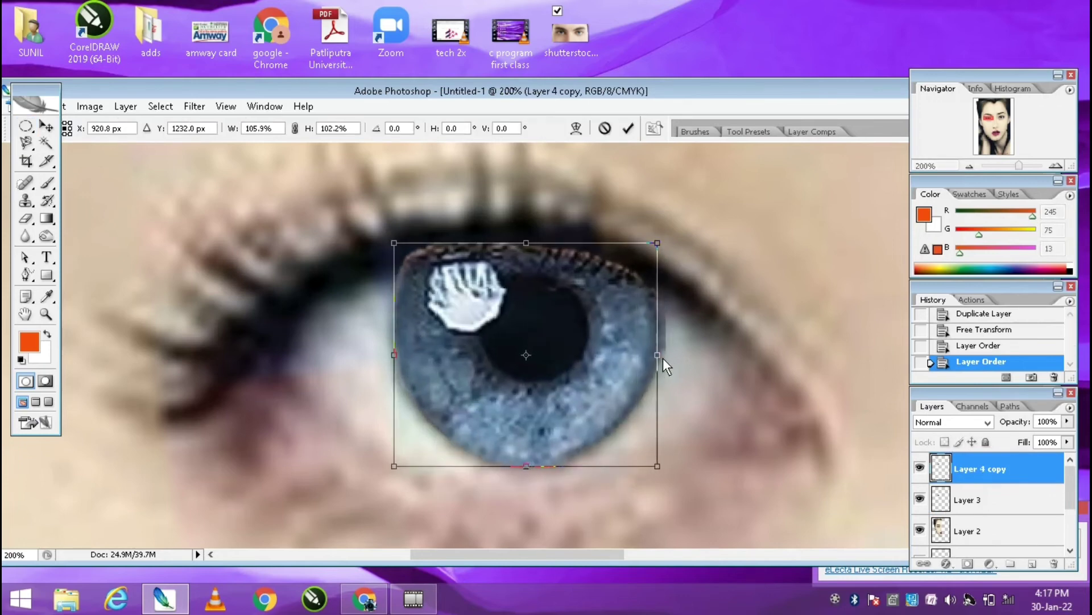
pyautogui.moveTo(525, 243); pyautogui.dragTo(525, 262)
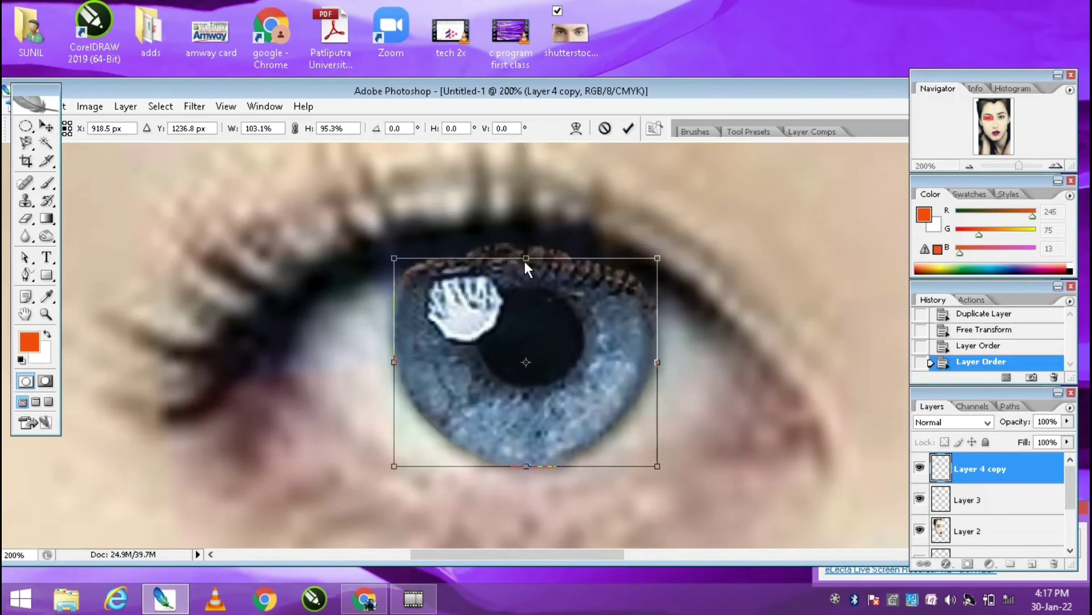
pyautogui.click(629, 128)
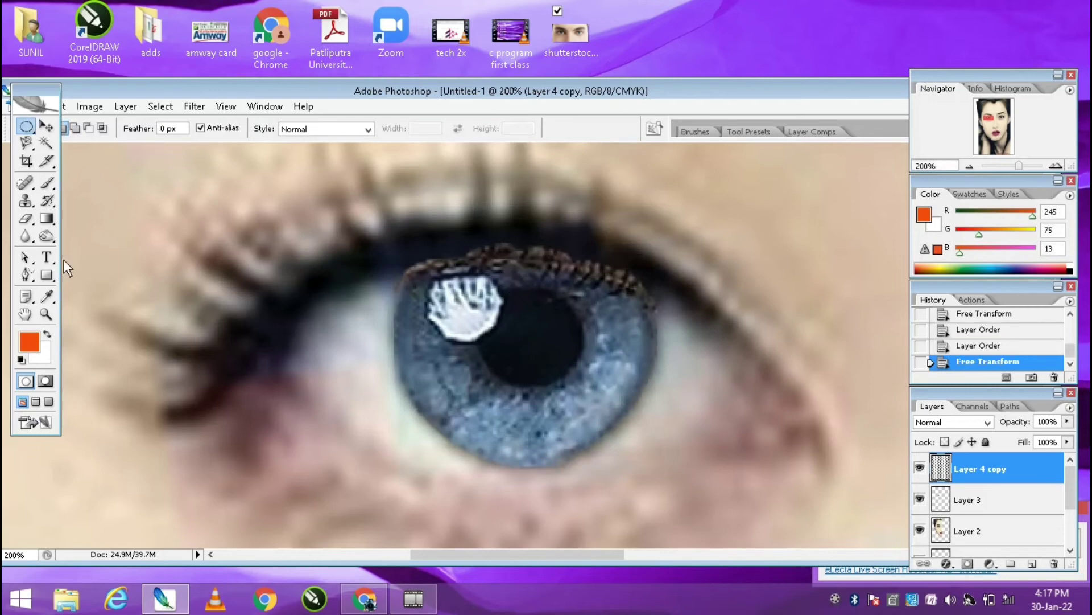
# Step: Burn the upper rims of the irises on Layer 4 copy and Layer 4 at brush size 20, Midtones, 50% exposure
pyautogui.click(46, 235)
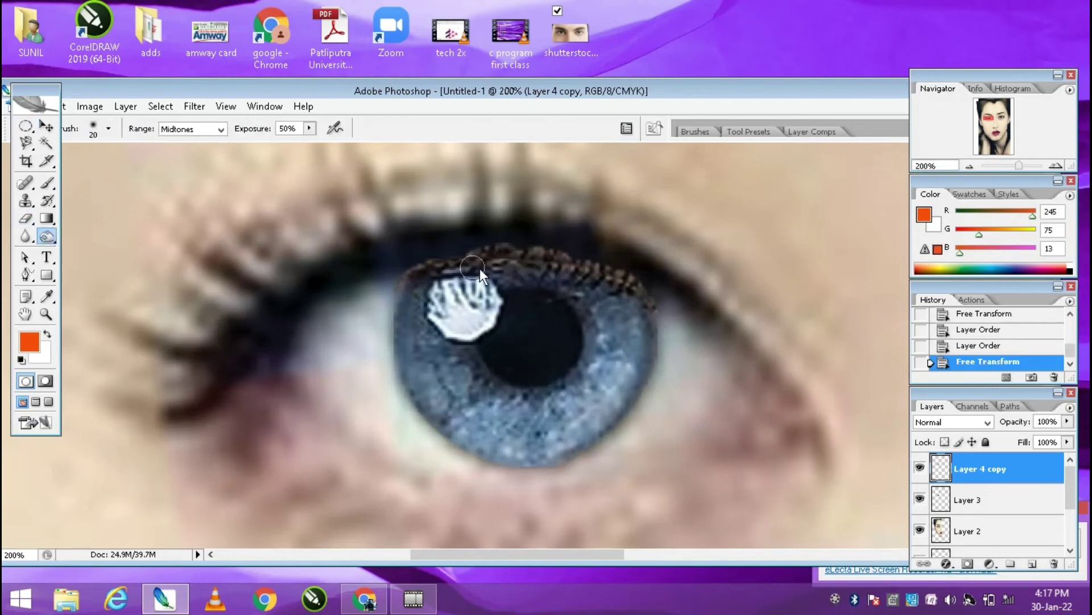
pyautogui.click(607, 273)
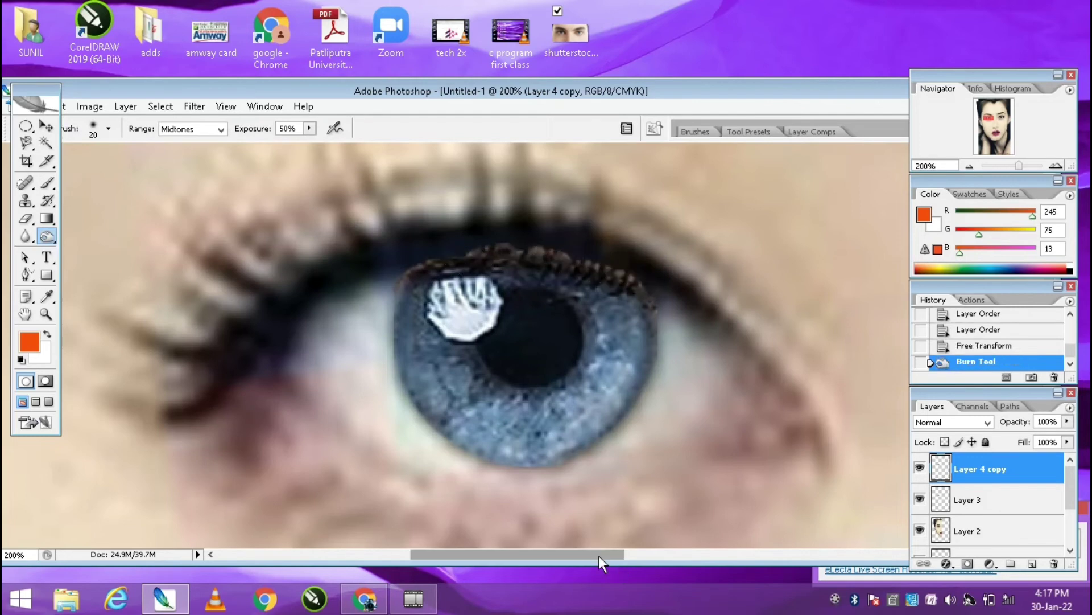
pyautogui.moveTo(599, 555); pyautogui.dragTo(892, 570)
pyautogui.click(977, 553)
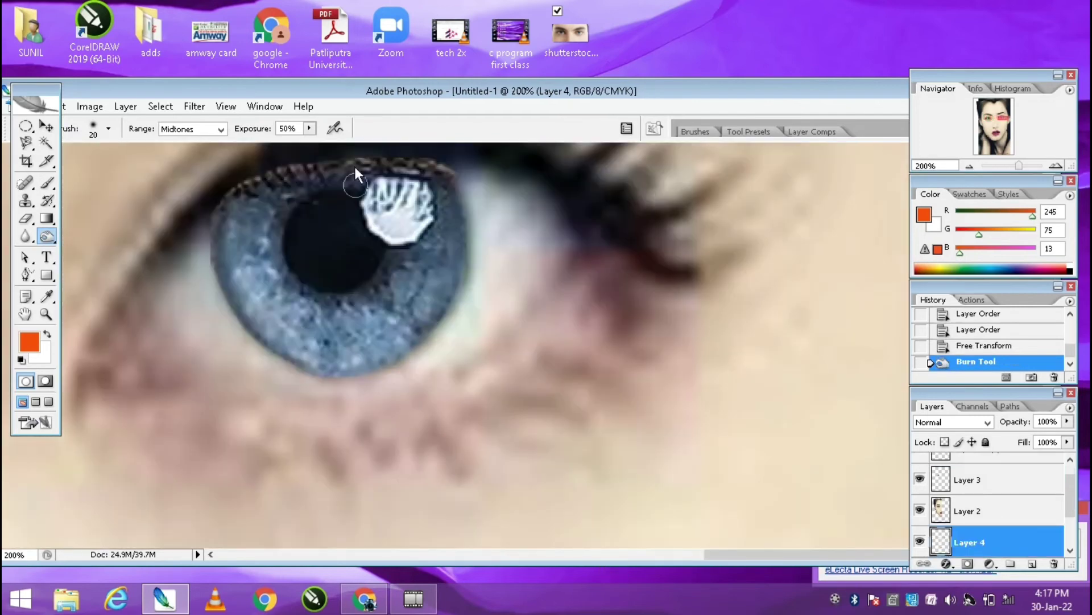
pyautogui.moveTo(445, 169); pyautogui.dragTo(440, 171)
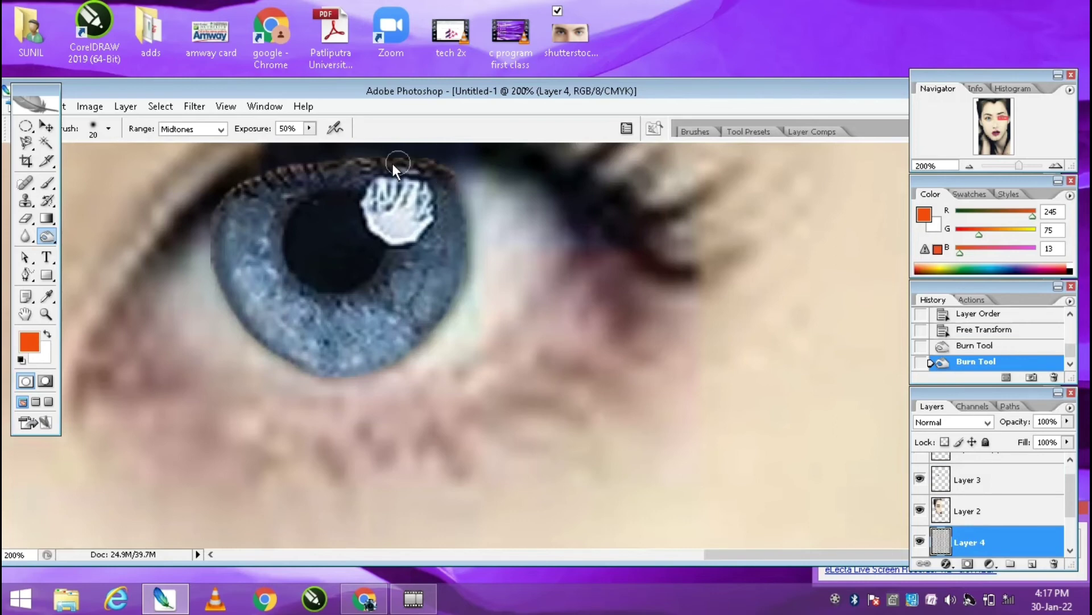
pyautogui.moveTo(341, 174); pyautogui.dragTo(376, 176)
pyautogui.scroll(-2, 413, 330)
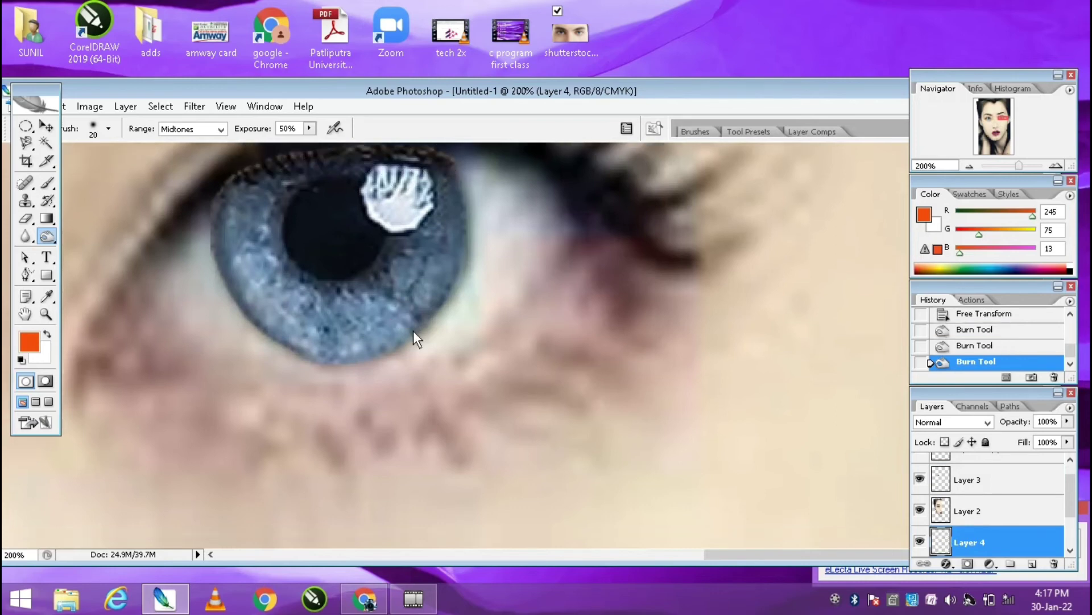
# Step: Erase the leftover skin edge along the upper part of the left jawline on Layer 2 with a size 90 Eraser
pyautogui.click(46, 314)
pyautogui.click(447, 128)
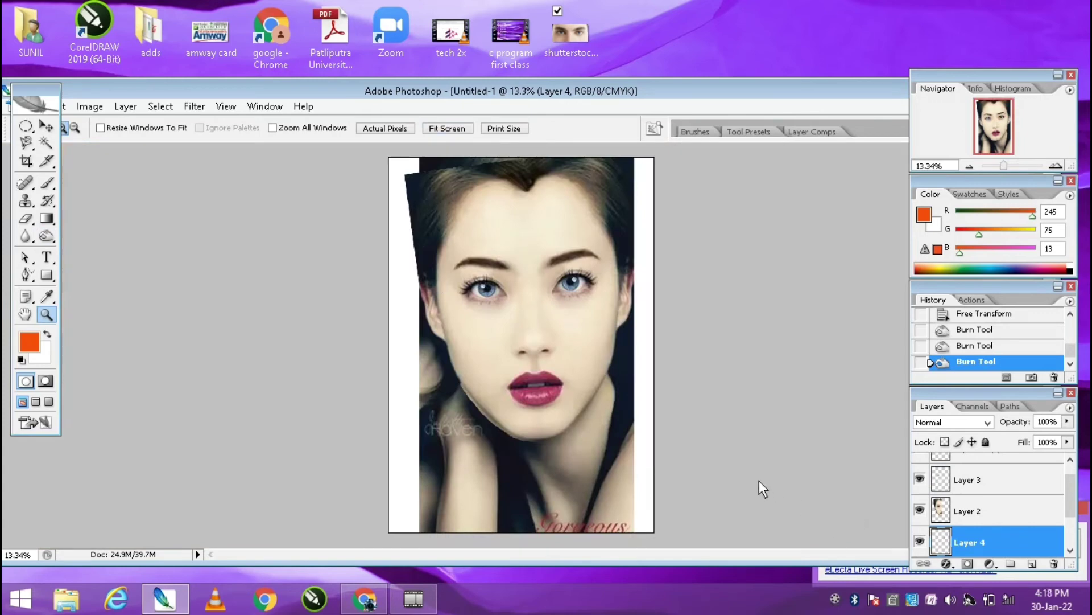
pyautogui.moveTo(448, 370); pyautogui.dragTo(538, 456)
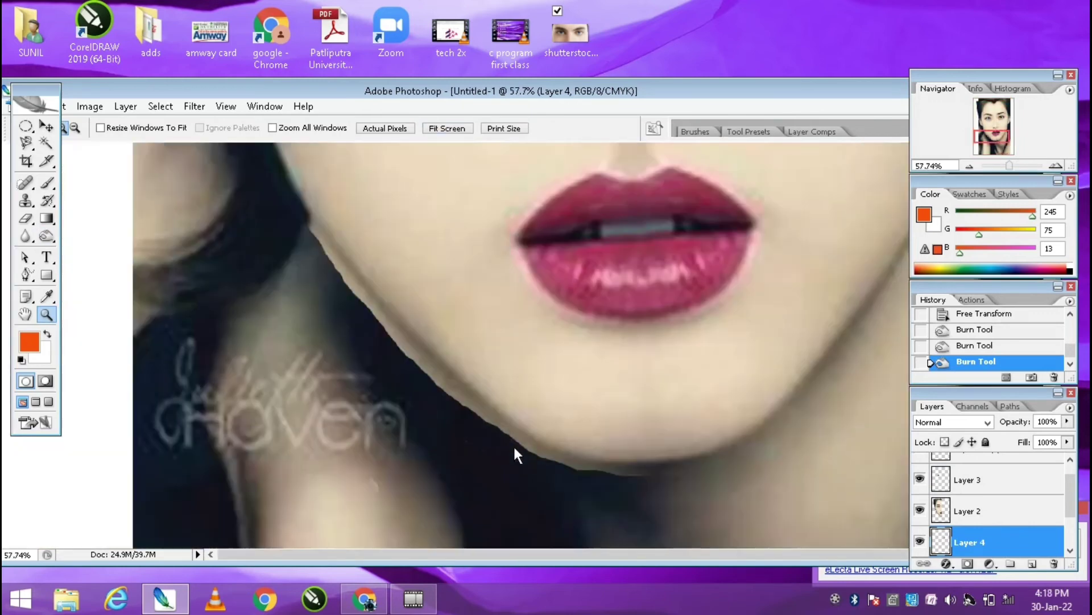
pyautogui.moveTo(1070, 496); pyautogui.dragTo(1067, 483)
pyautogui.click(978, 531)
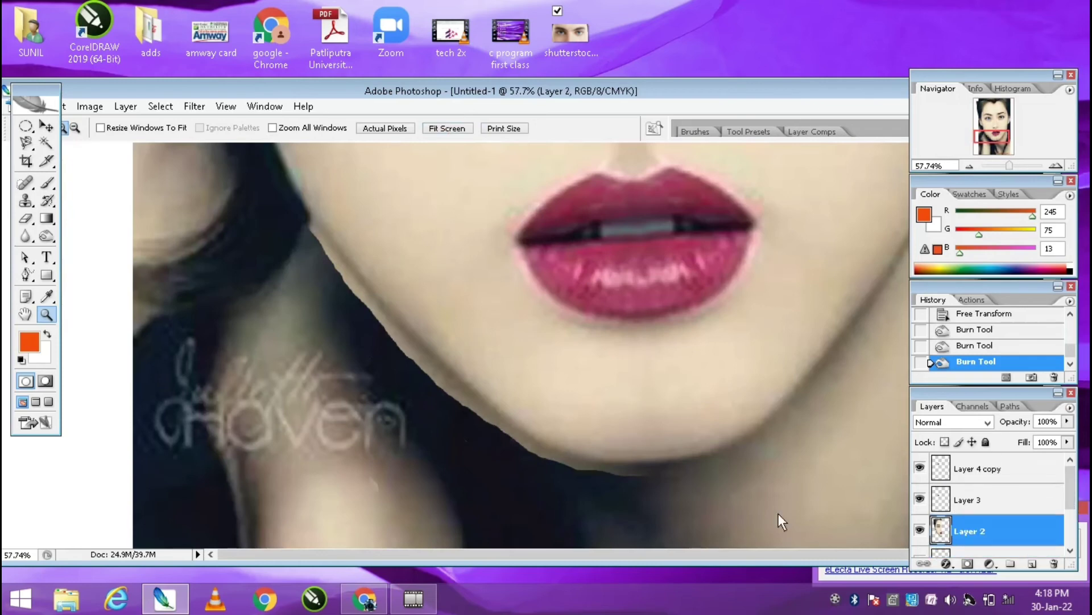
pyautogui.click(25, 218)
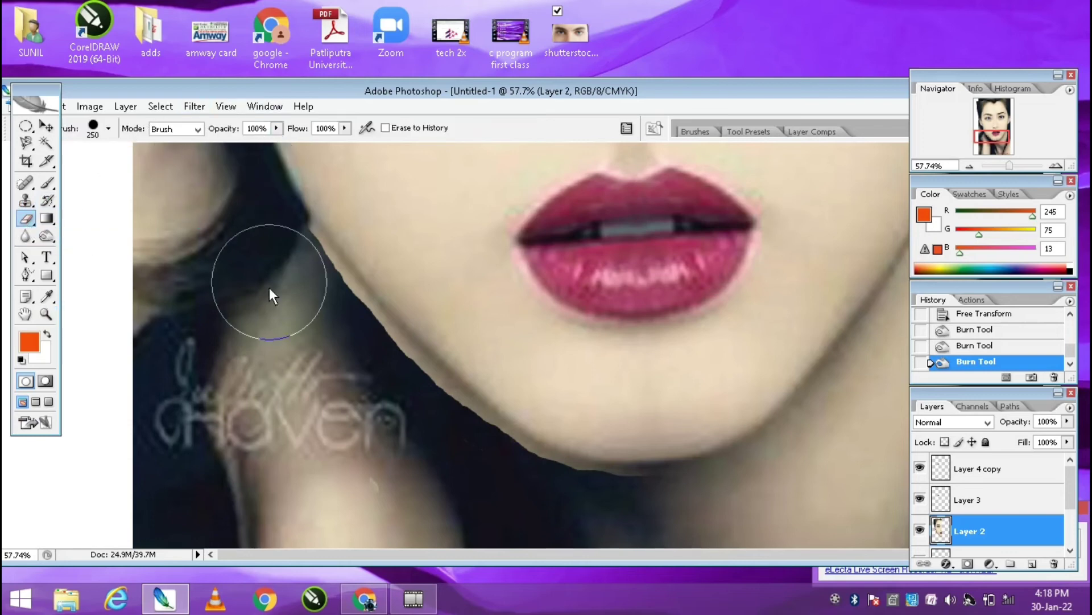
pyautogui.press('[')
pyautogui.press('[')
pyautogui.press('[')
pyautogui.press('[')
pyautogui.press('[')
pyautogui.press('[')
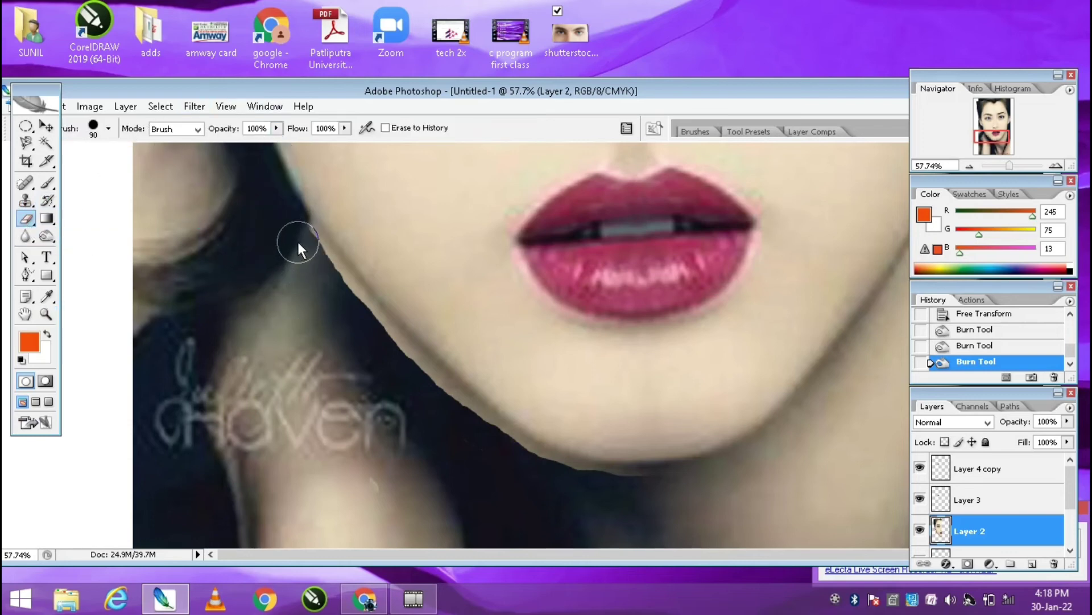
pyautogui.click(298, 240)
pyautogui.click(301, 239)
pyautogui.moveTo(300, 238); pyautogui.dragTo(316, 256)
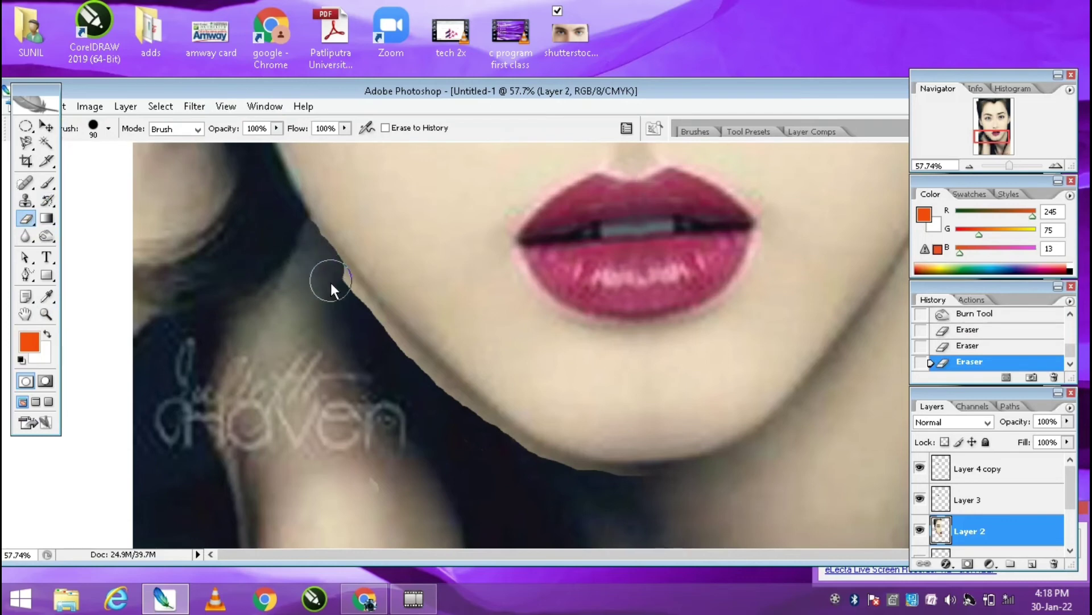
# Step: Erase the uneven fringe on Layer 2 along the lower left jaw down to beneath the chin
pyautogui.moveTo(422, 385); pyautogui.dragTo(348, 296)
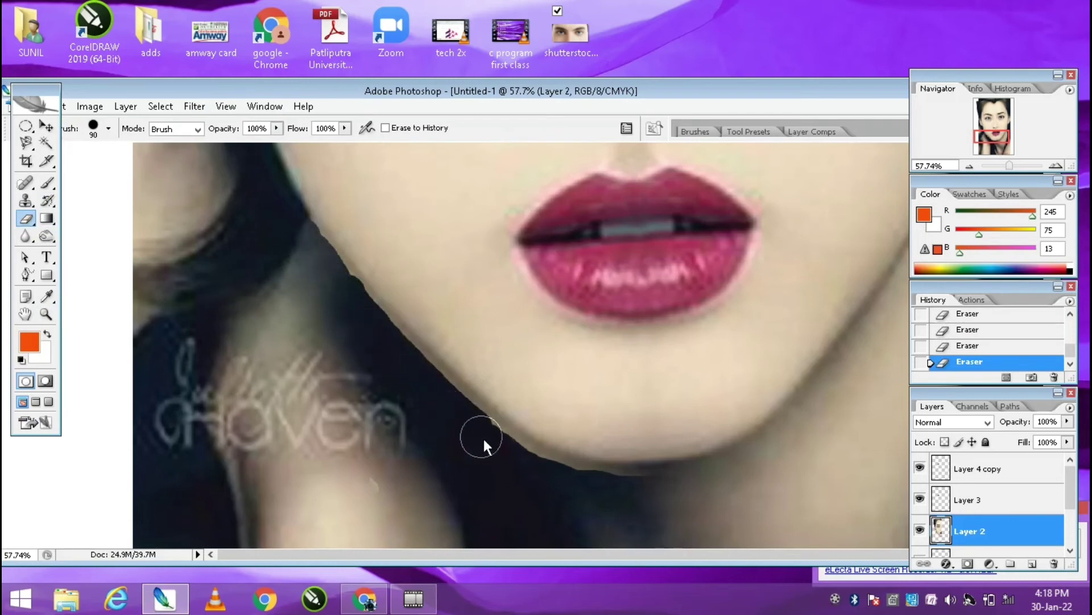
pyautogui.click(595, 487)
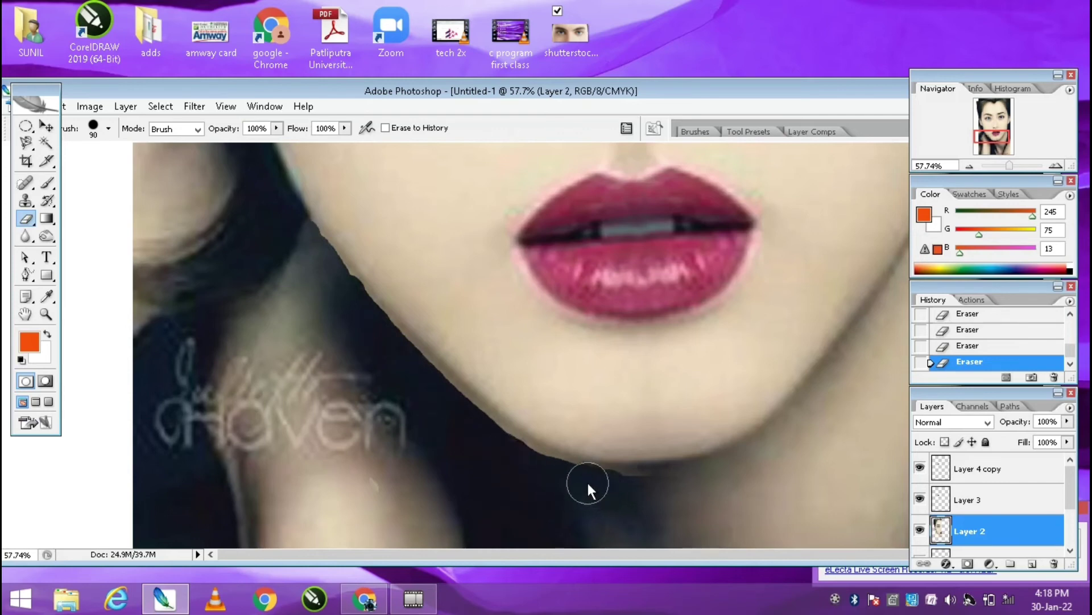
pyautogui.click(481, 432)
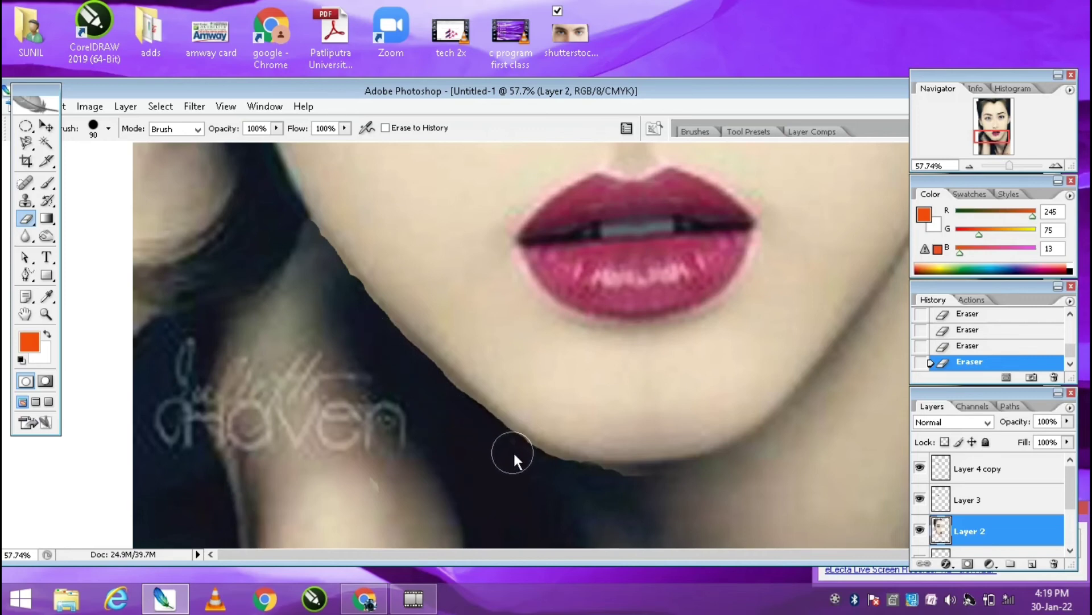
# Step: Undo the last Eraser strokes along the left jaw edge
pyautogui.hotkey('ctrl', 'alt', 'z')
pyautogui.hotkey('ctrl', 'alt', 'z')
pyautogui.hotkey('ctrl', 'alt', 'z')
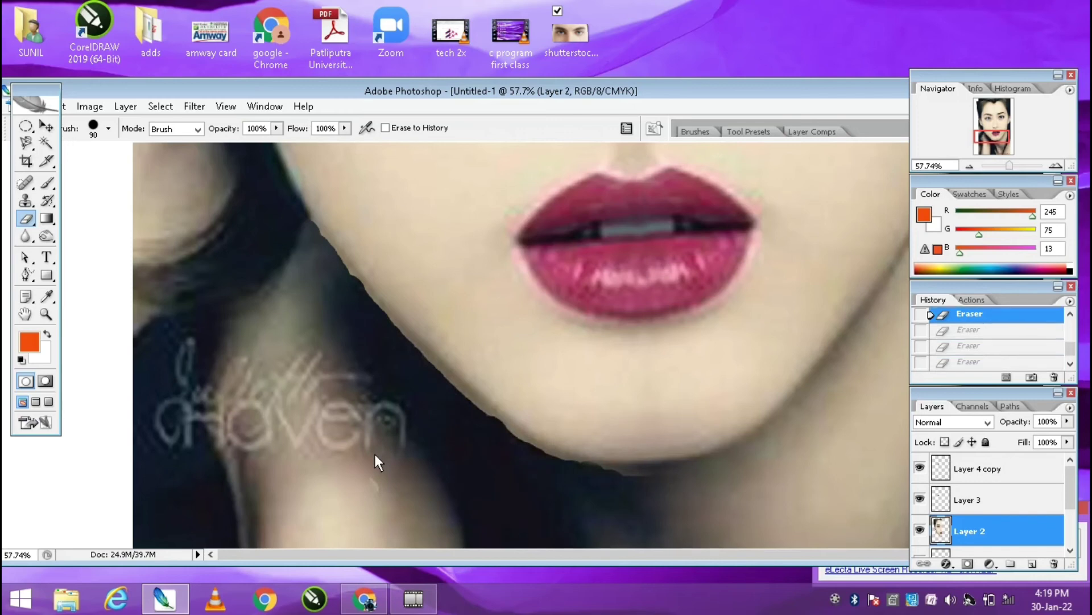
pyautogui.hotkey('ctrl', 'alt', 'z')
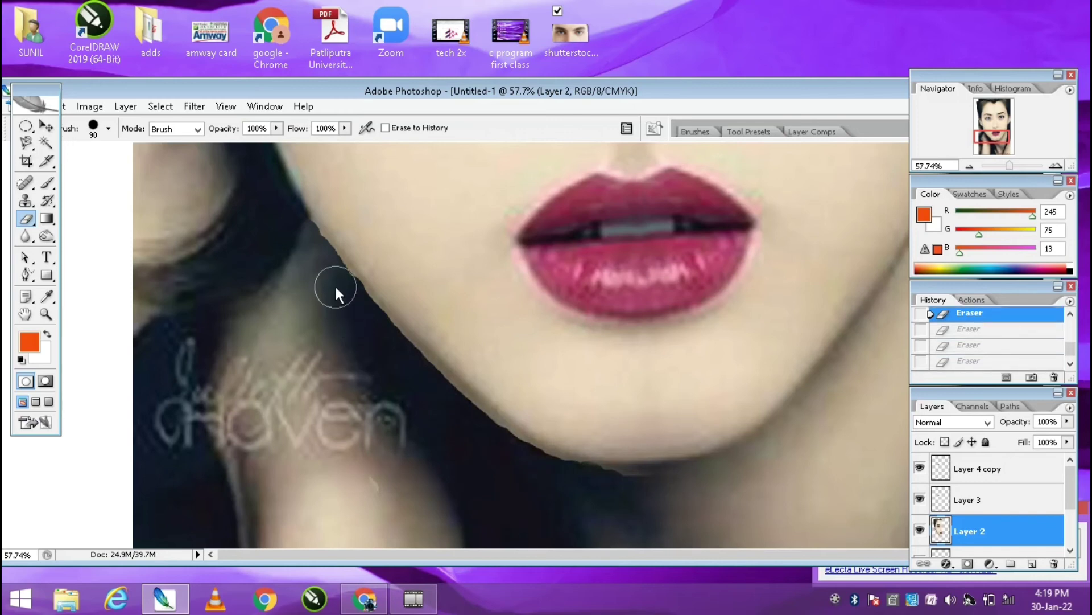
# Step: Redo the undone Eraser strokes along the left jaw edge on Layer 2
pyautogui.hotkey('ctrl', 'shift', 'z')
pyautogui.hotkey('ctrl', 'shift', 'z')
pyautogui.hotkey('ctrl', 'shift', 'z')
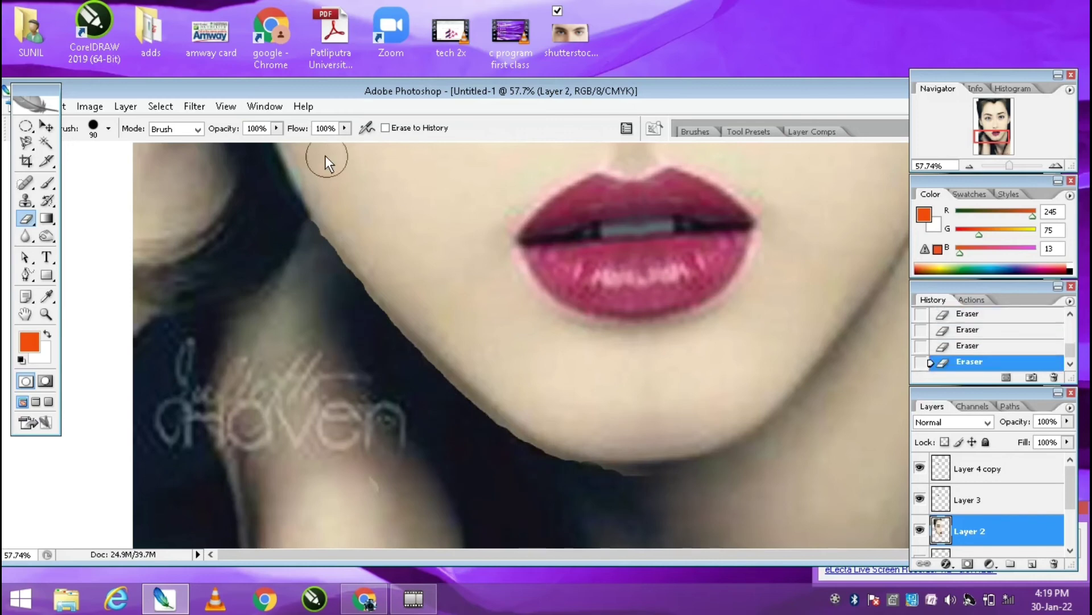
# Step: Try an Eraser stroke at 43% opacity on the upper part of the left jaw edge
pyautogui.moveTo(268, 87); pyautogui.dragTo(309, 84)
pyautogui.click(316, 126)
pyautogui.moveTo(311, 141); pyautogui.dragTo(273, 142)
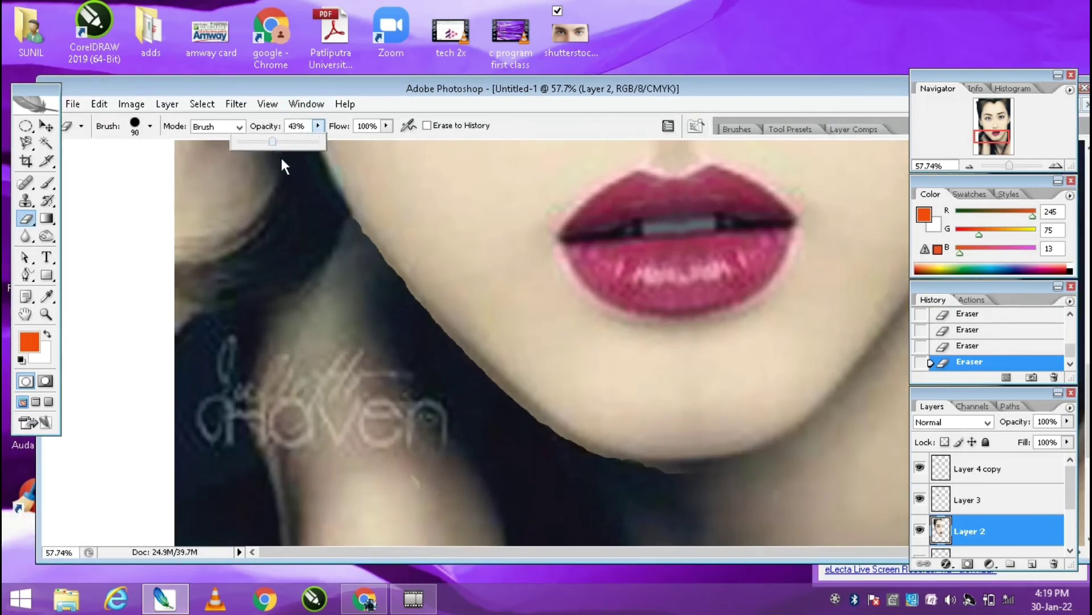
pyautogui.click(373, 267)
pyautogui.hotkey('ctrl', 'z')
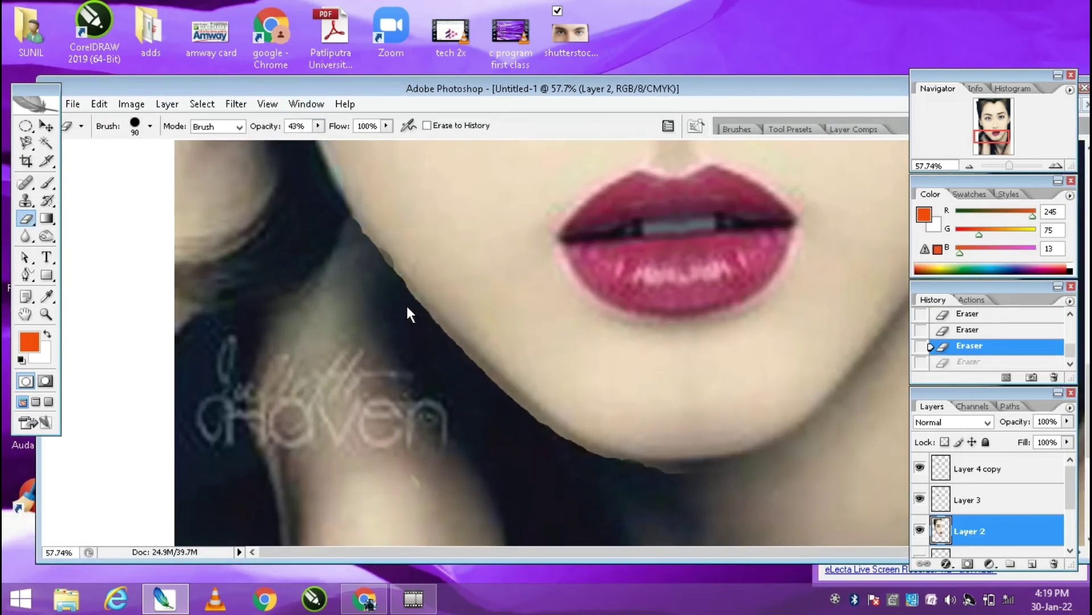
# Step: Reposition the program window clear of the toolbox and look through the Eraser's mode options
pyautogui.click(240, 126)
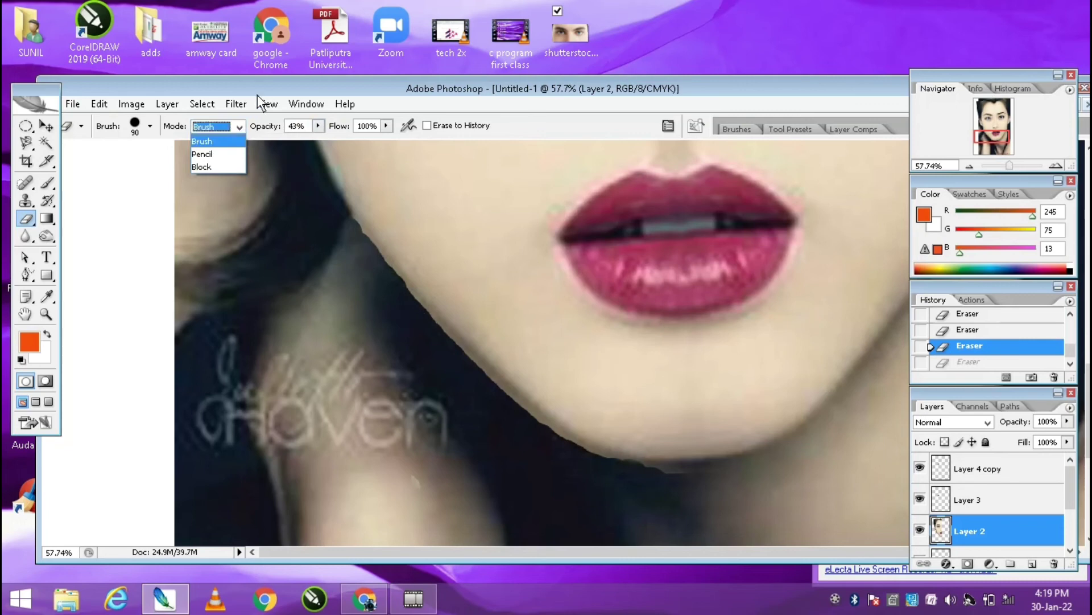
pyautogui.moveTo(257, 94); pyautogui.dragTo(294, 89)
pyautogui.click(276, 121)
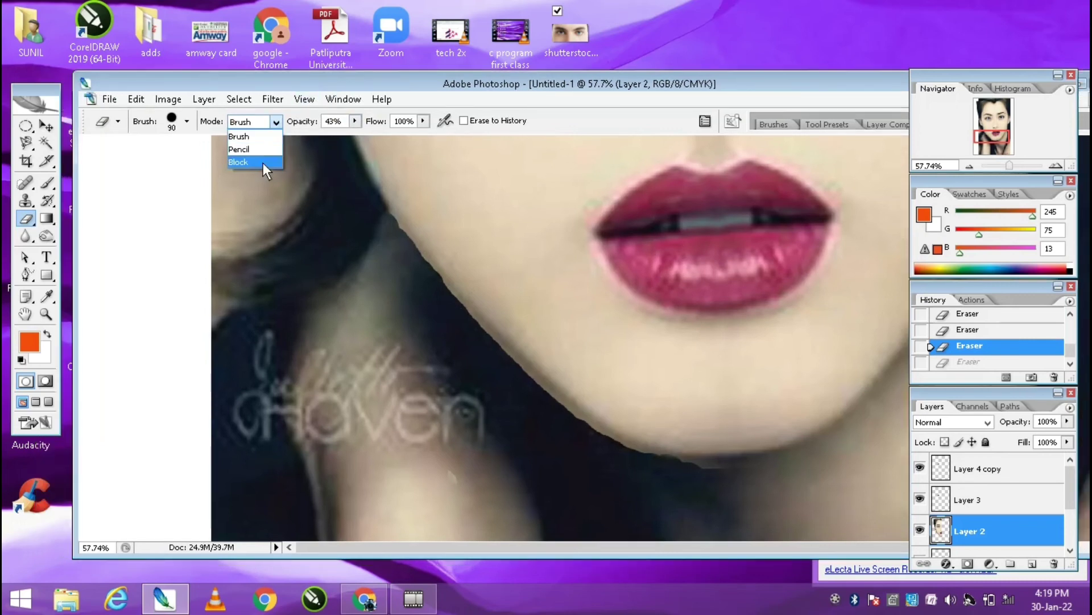
pyautogui.click(289, 81)
pyautogui.moveTo(319, 79); pyautogui.dragTo(340, 83)
pyautogui.click(294, 126)
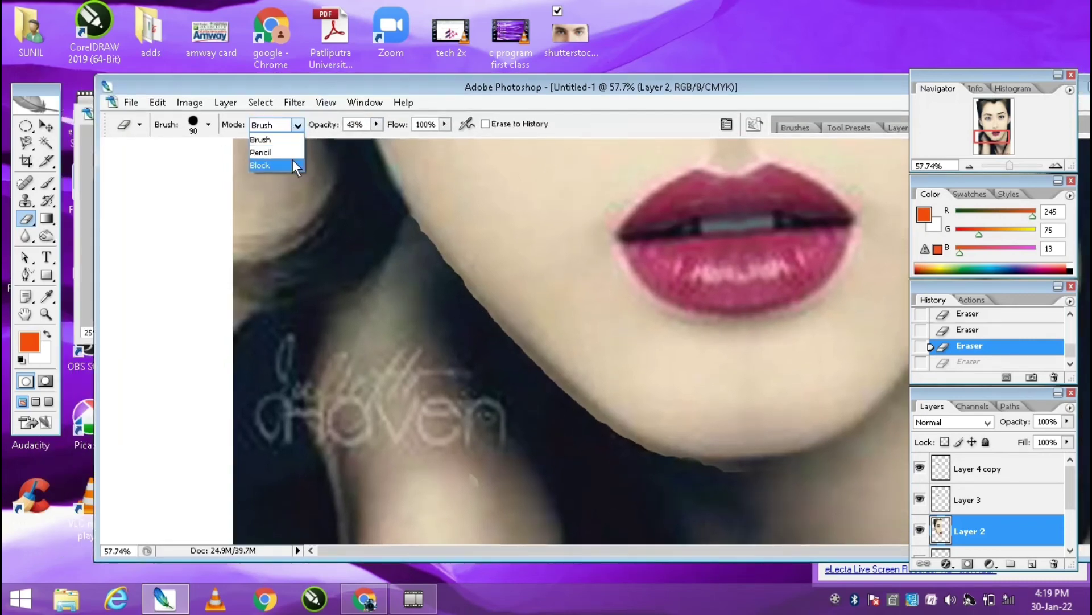
# Step: Try erasing the upper left jaw edge on Layer 2 at 26% opacity and 41% flow
pyautogui.click(377, 125)
pyautogui.click(376, 124)
pyautogui.moveTo(376, 142); pyautogui.dragTo(363, 142)
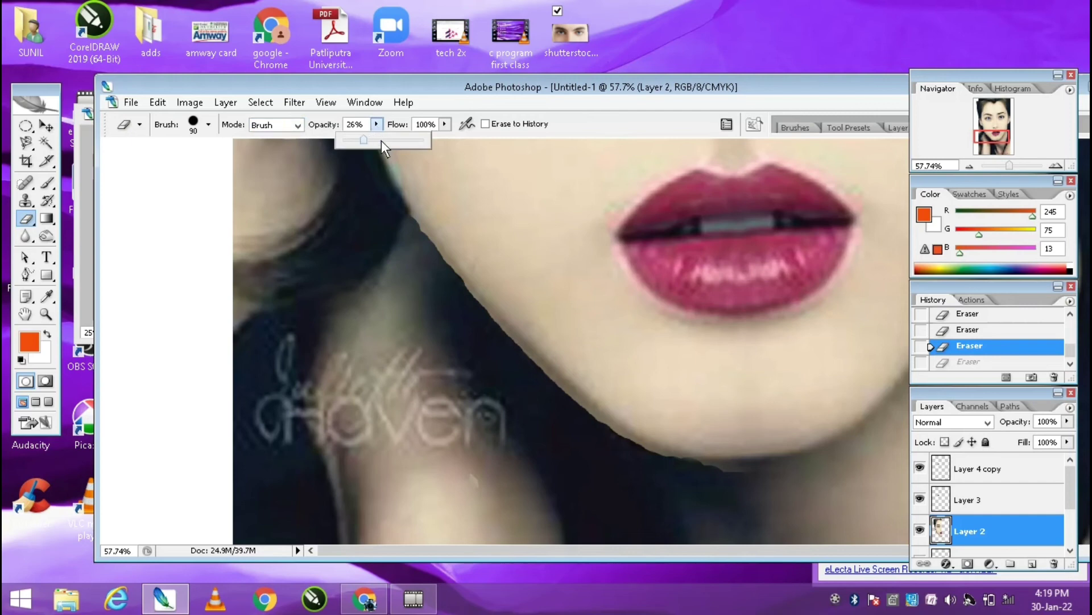
pyautogui.click(446, 124)
pyautogui.moveTo(446, 139); pyautogui.dragTo(398, 140)
pyautogui.click(421, 234)
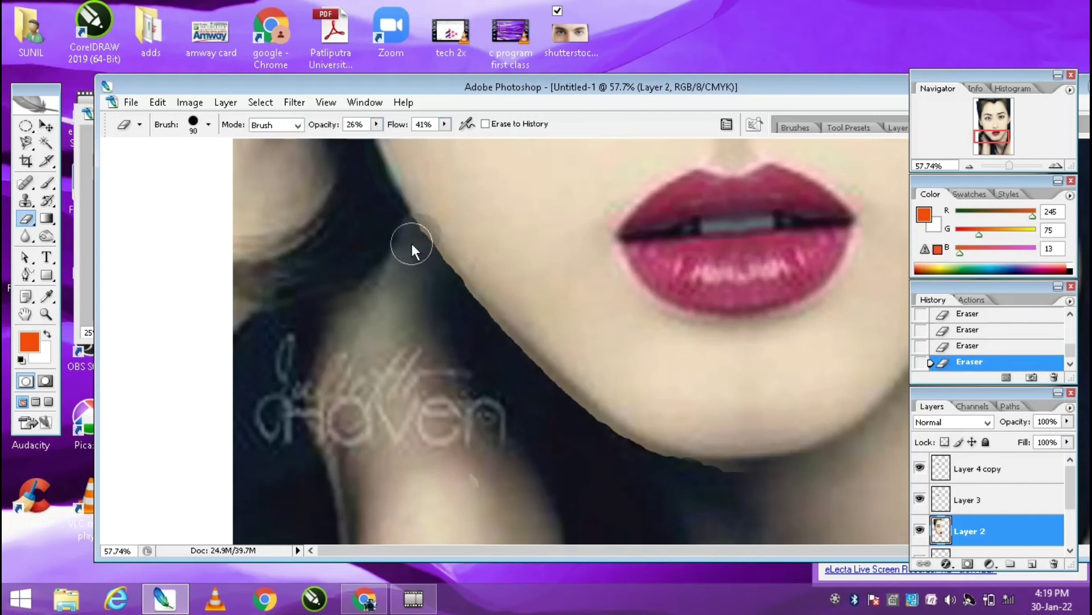
pyautogui.hotkey('ctrl', 'alt', 'z')
pyautogui.hotkey('ctrl', 'alt', 'z')
pyautogui.hotkey('ctrl', 'alt', 'z')
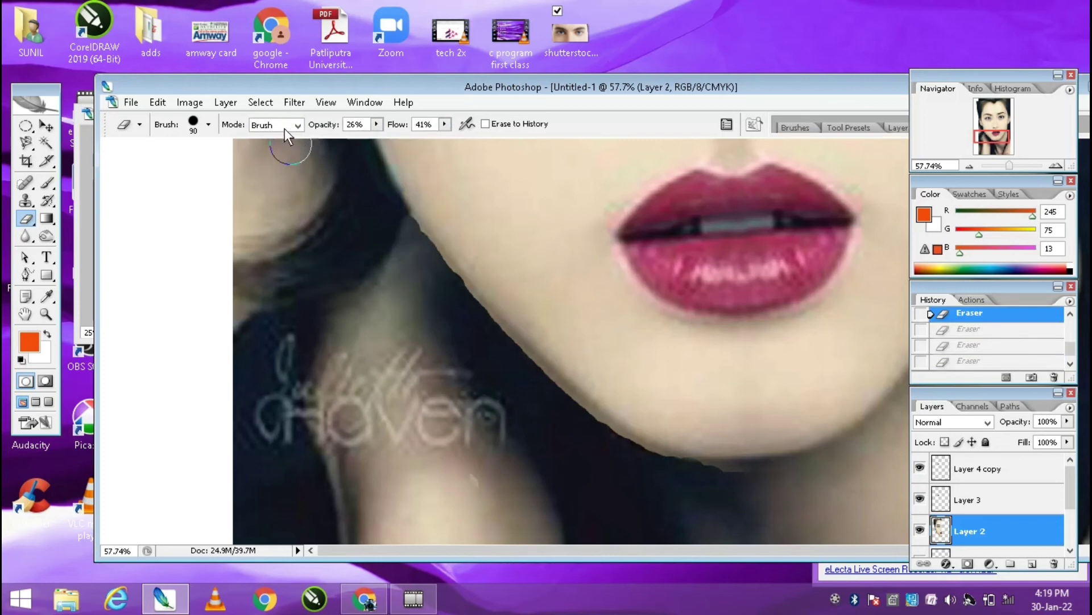
# Step: Set the Eraser opacity to 42% and try softening the left jaw edge down towards the chin
pyautogui.click(376, 124)
pyautogui.moveTo(377, 139); pyautogui.dragTo(390, 142)
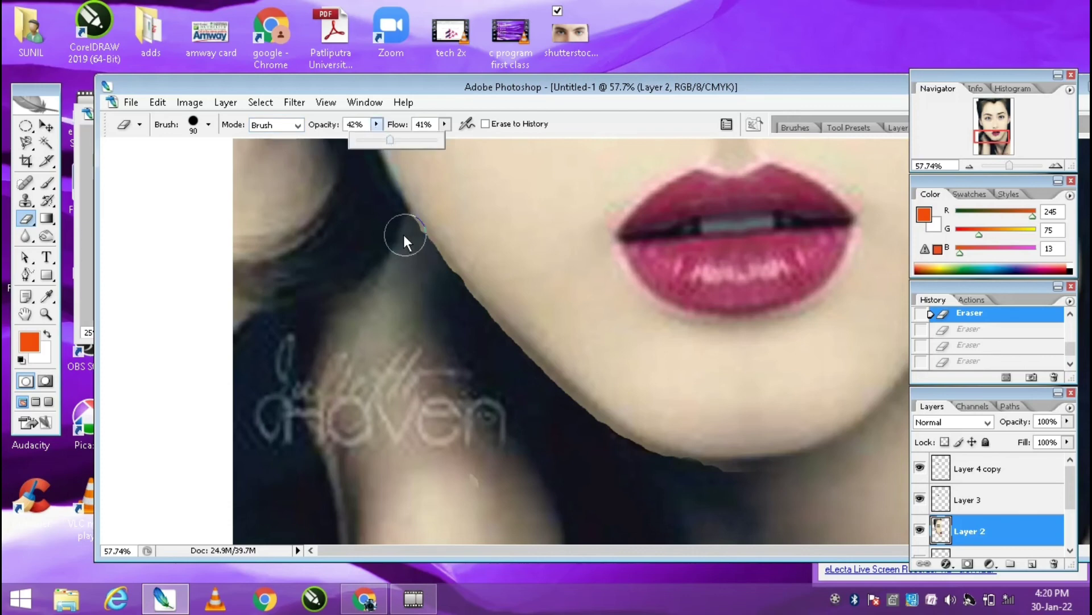
pyautogui.moveTo(404, 234); pyautogui.dragTo(397, 227)
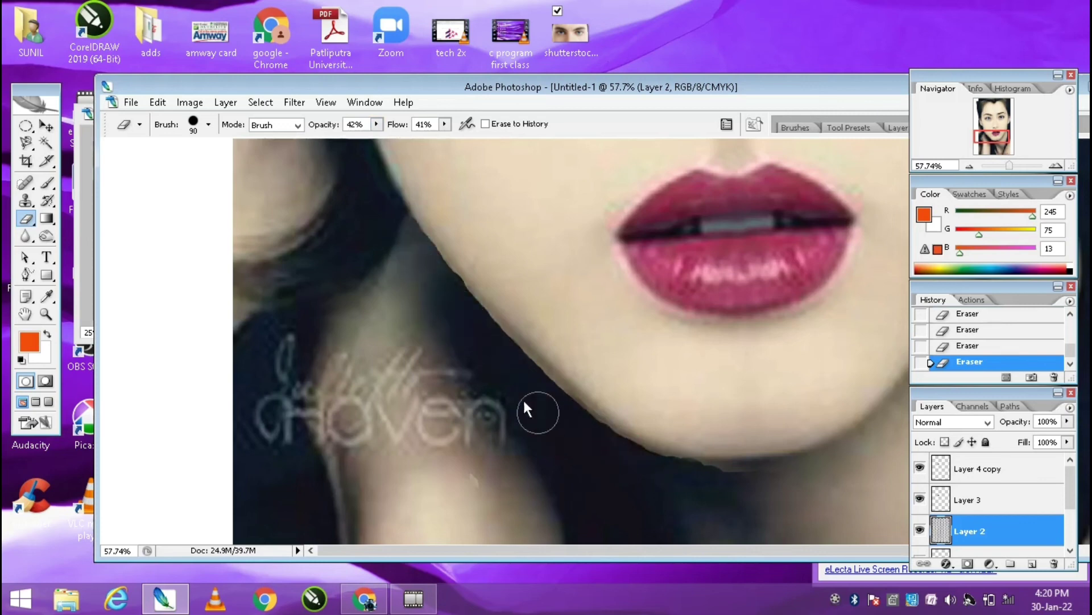
pyautogui.moveTo(454, 299); pyautogui.dragTo(581, 405)
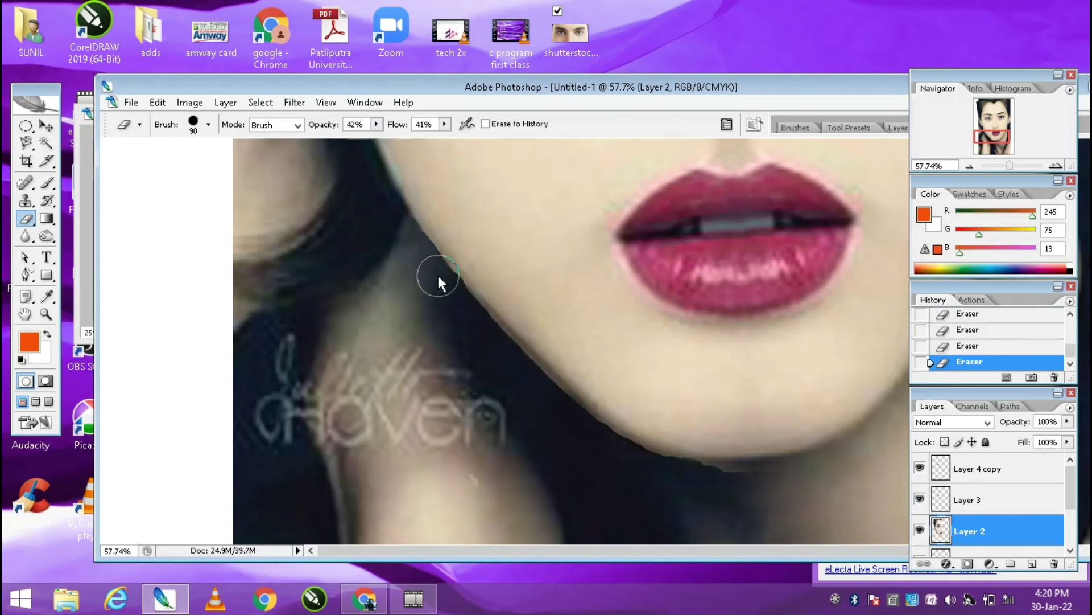
pyautogui.moveTo(438, 277)
pyautogui.mouseDown()
pyautogui.moveTo(459, 298)
pyautogui.moveTo(486, 411)
pyautogui.mouseUp()
pyautogui.hotkey('ctrl', 'alt', 'z')
pyautogui.hotkey('ctrl', 'alt', 'z')
pyautogui.hotkey('ctrl', 'alt', 'z')
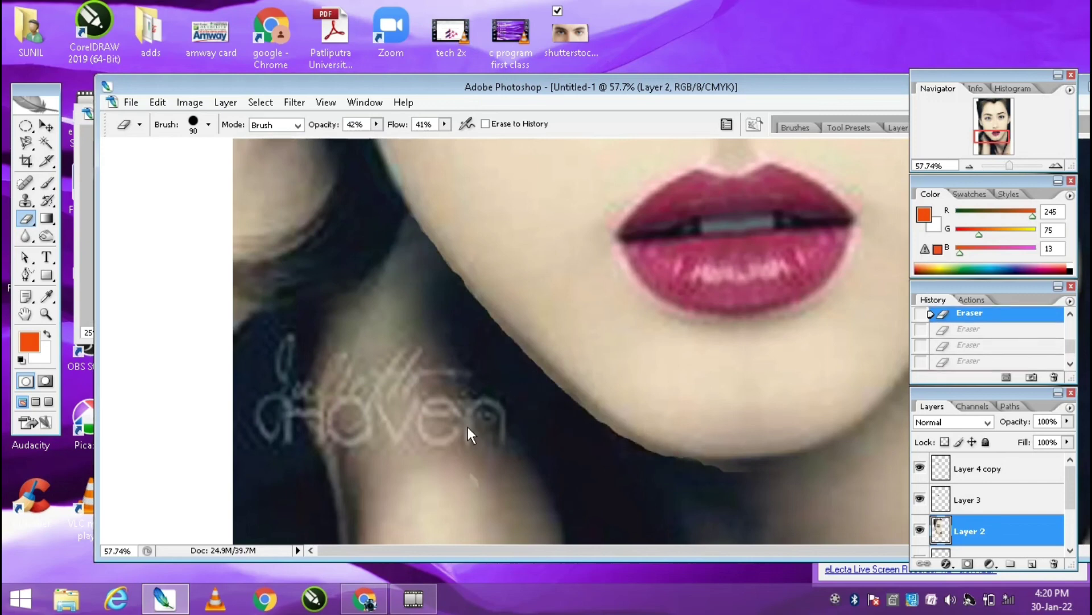
# Step: Set the Eraser flow to 18% and soften the left jaw edge on Layer 2
pyautogui.click(445, 124)
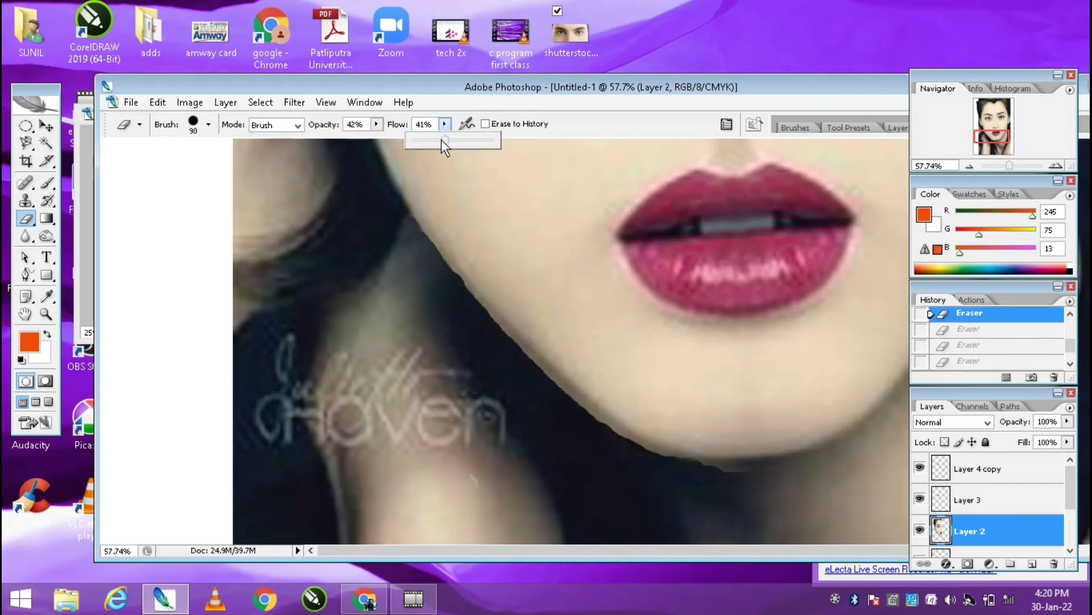
pyautogui.moveTo(412, 244); pyautogui.dragTo(425, 265)
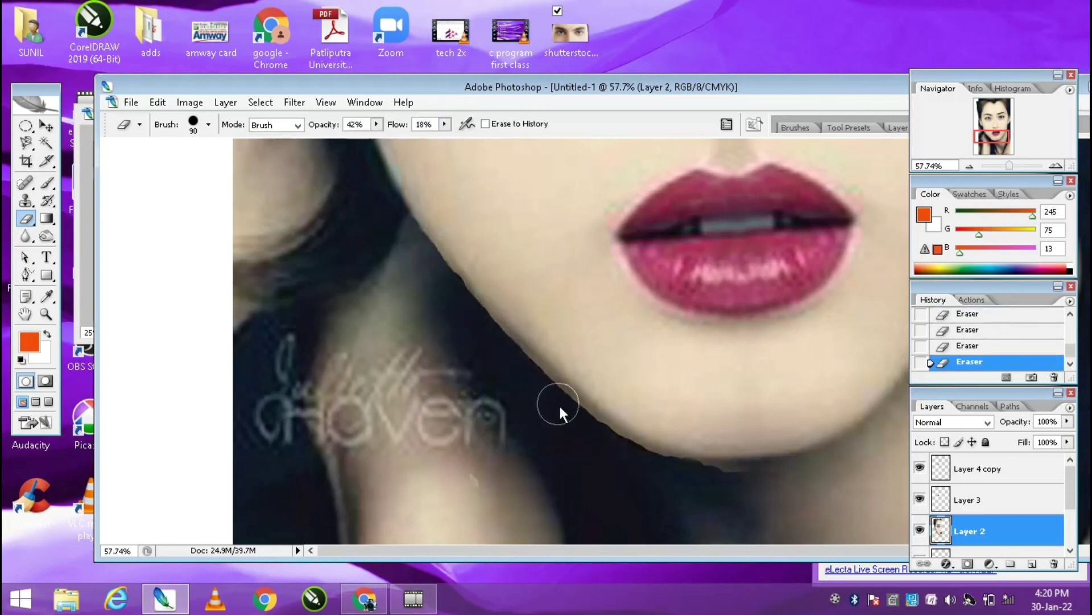
pyautogui.scroll(5, 364, 377)
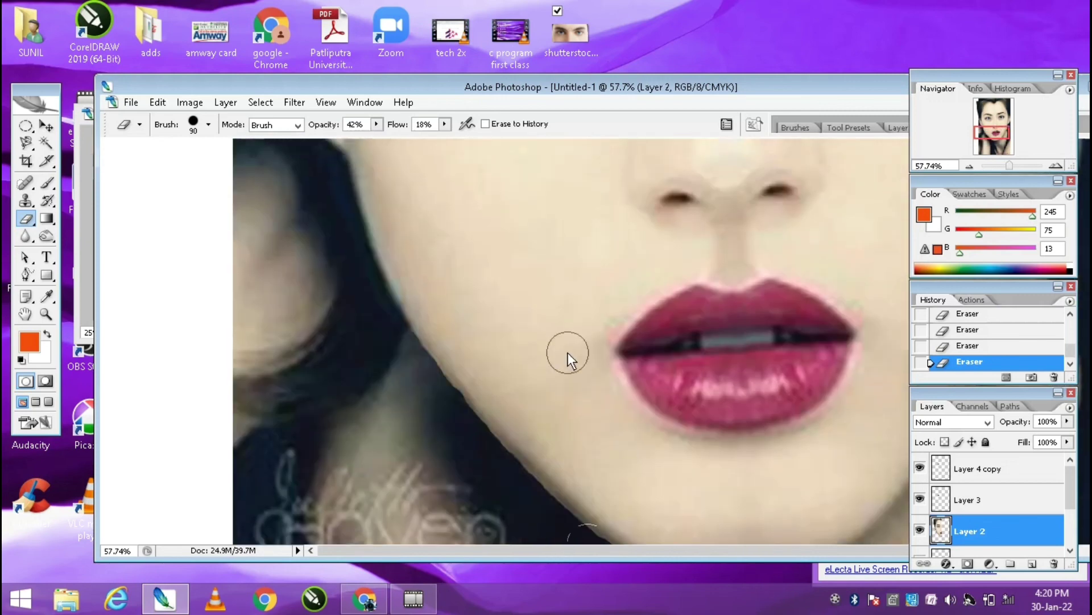
pyautogui.scroll(3, 384, 346)
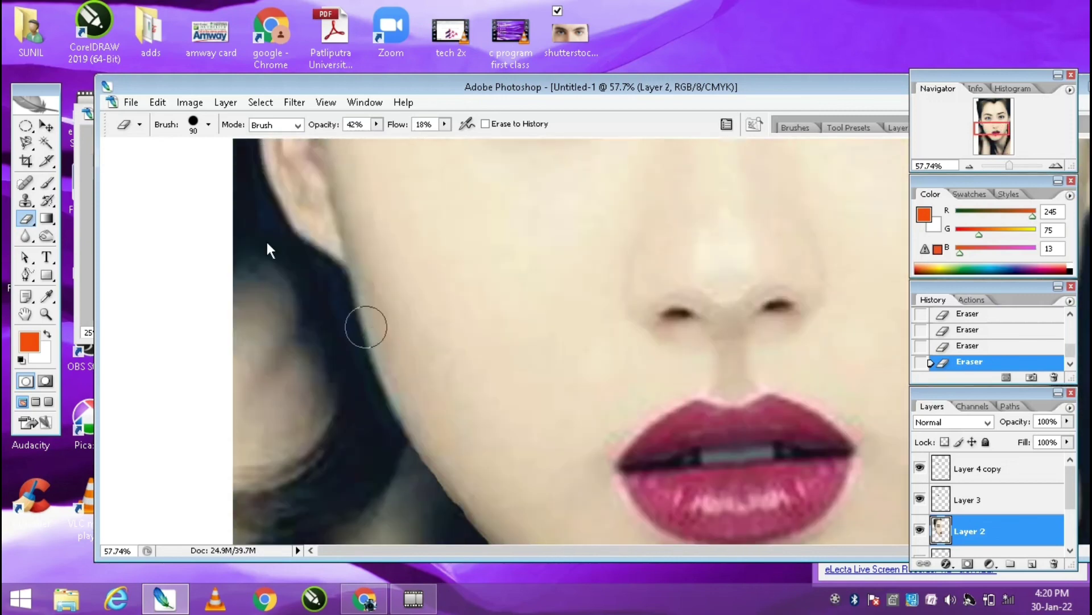
# Step: Flatten all layers of the portrait into a single background layer
pyautogui.click(46, 125)
pyautogui.click(46, 313)
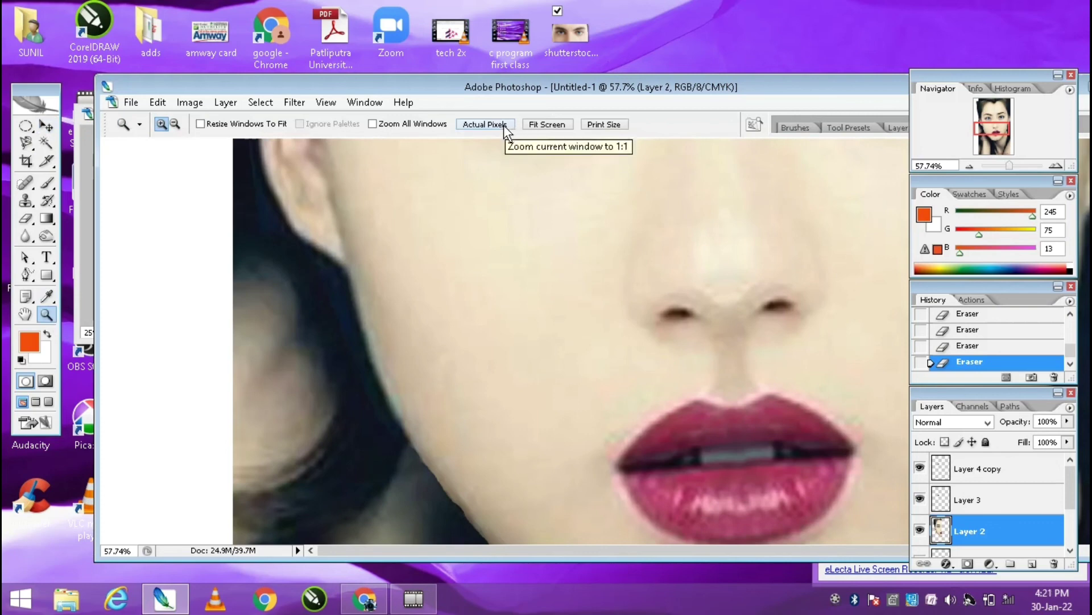
pyautogui.click(551, 124)
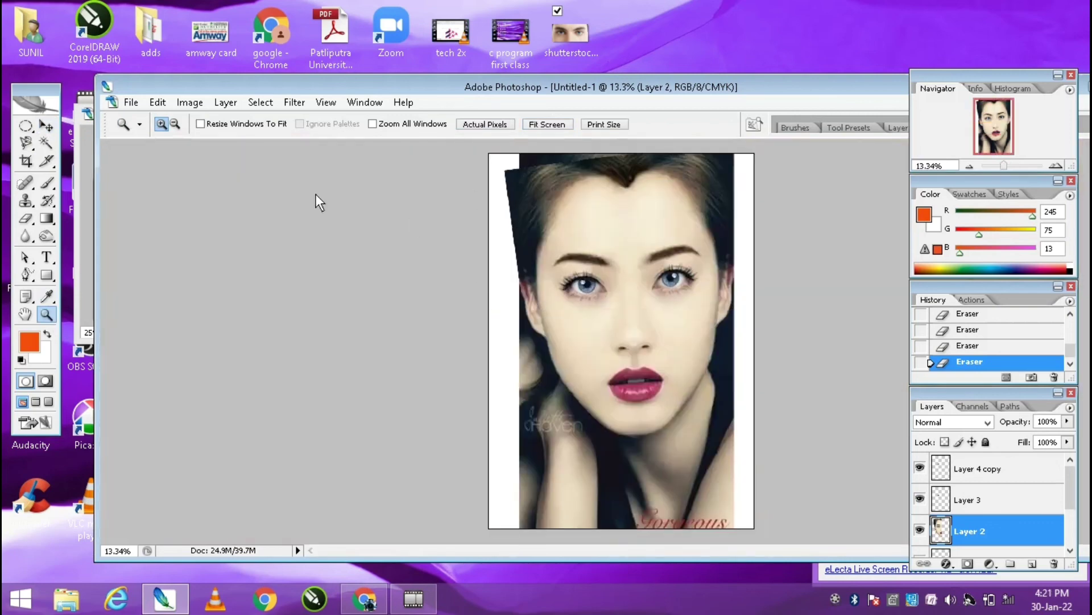
pyautogui.click(26, 161)
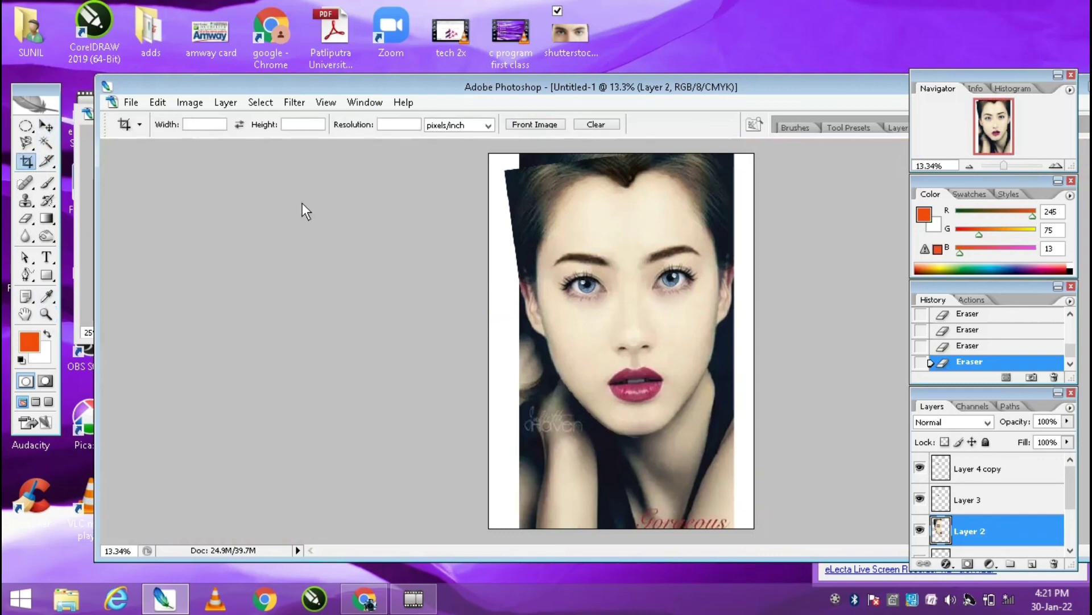
pyautogui.click(190, 103)
pyautogui.moveTo(226, 102)
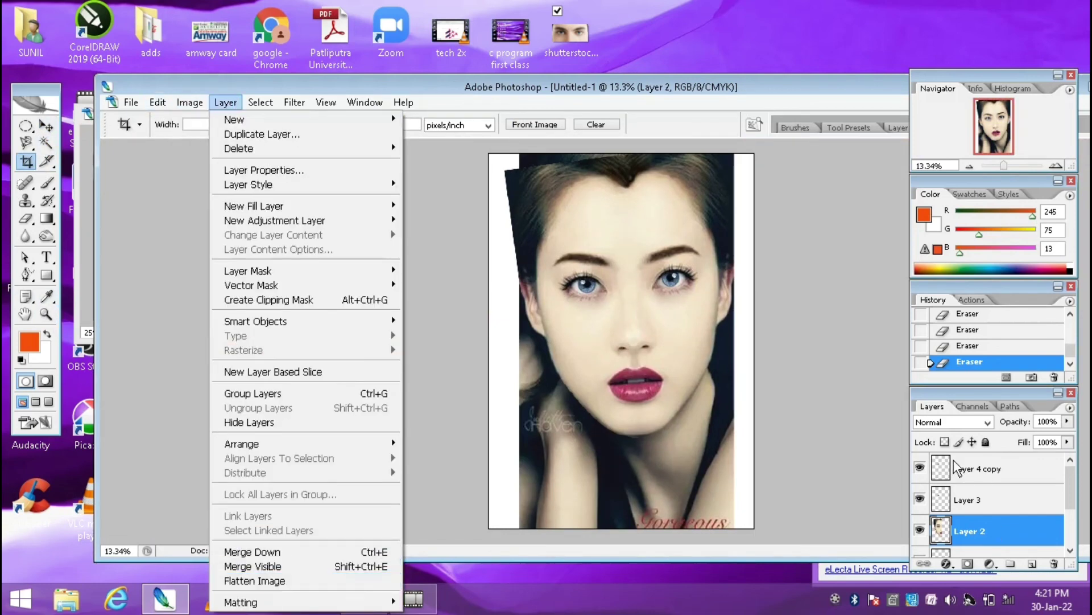
pyautogui.click(296, 580)
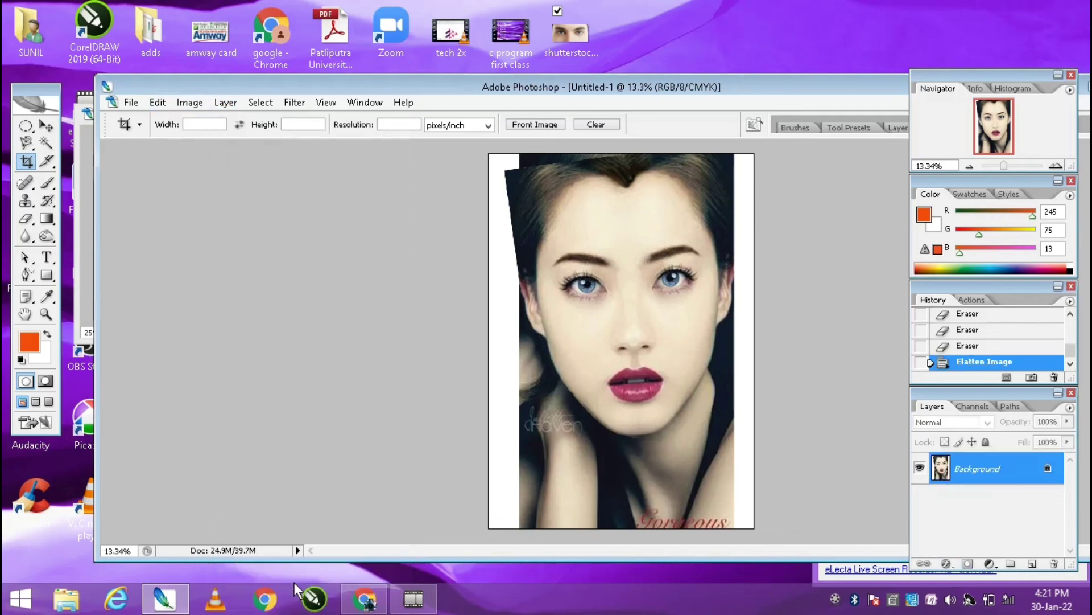
# Step: Save the flattened portrait to the Desktop as a JPEG named "new pic" at quality 12 (Maximum), Baseline ("Standard")
pyautogui.click(138, 108)
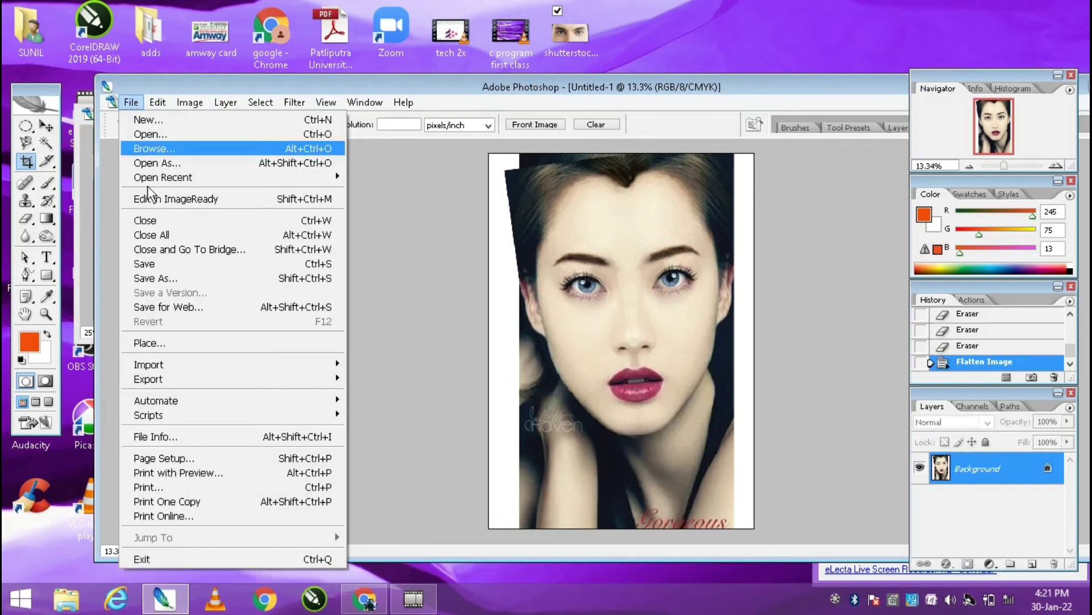
pyautogui.click(169, 276)
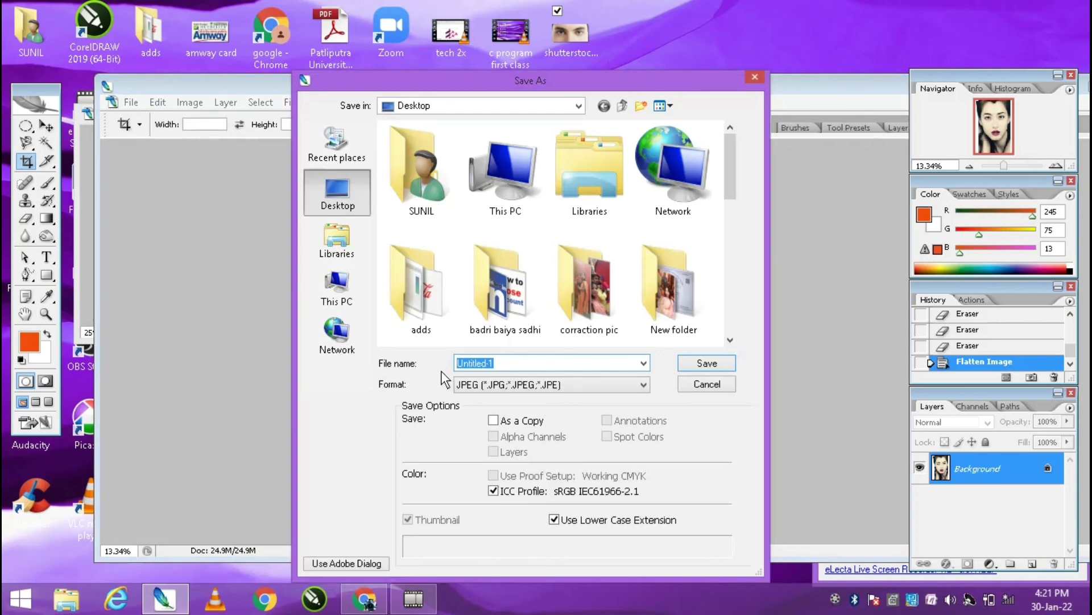
pyautogui.write('new pic')
pyautogui.click(706, 364)
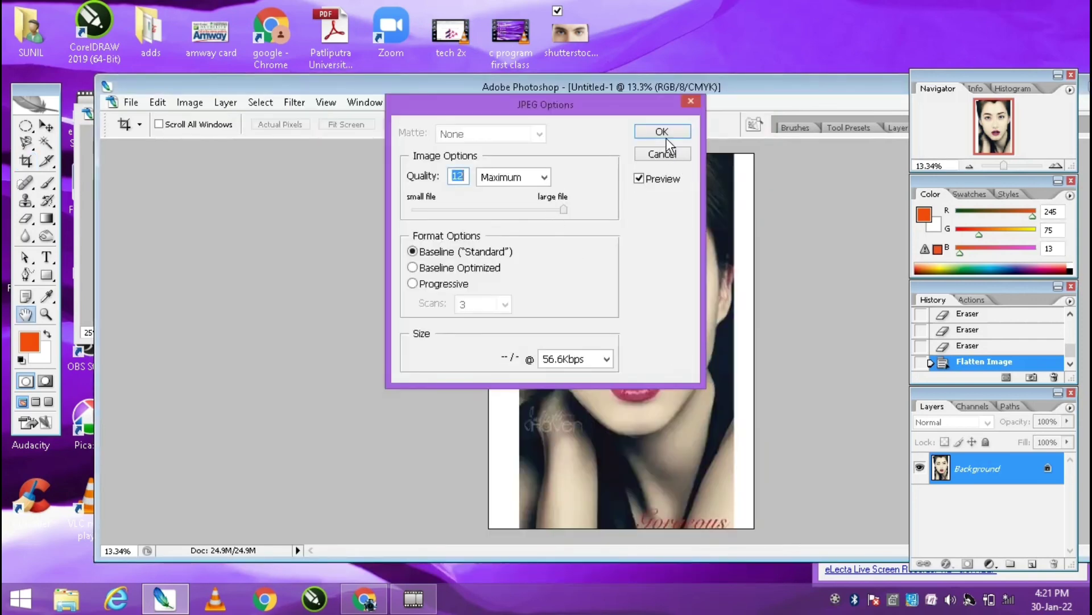
pyautogui.click(665, 135)
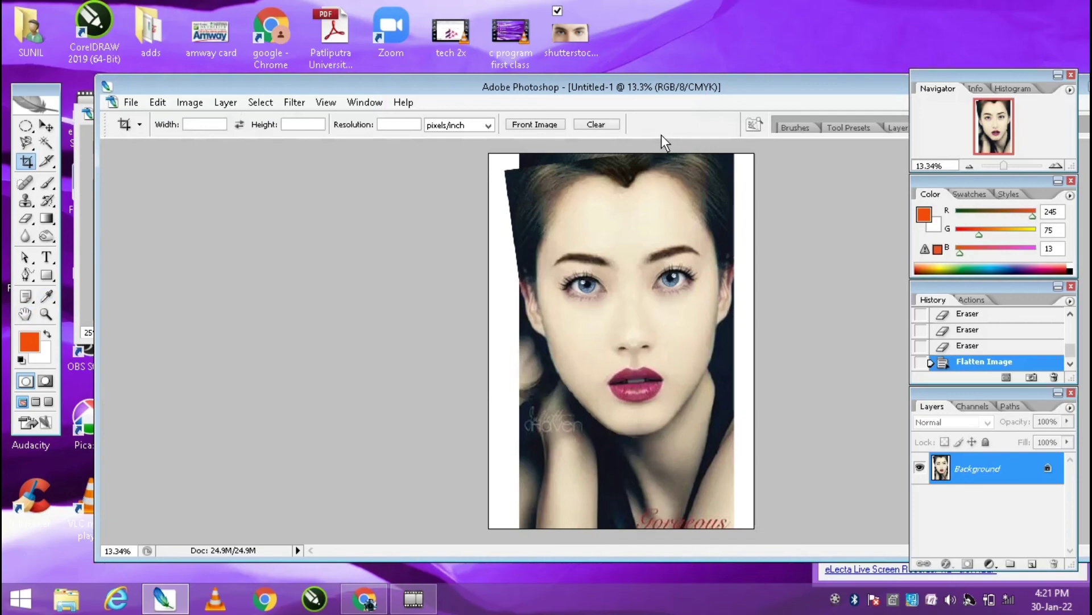
pyautogui.moveTo(862, 555)
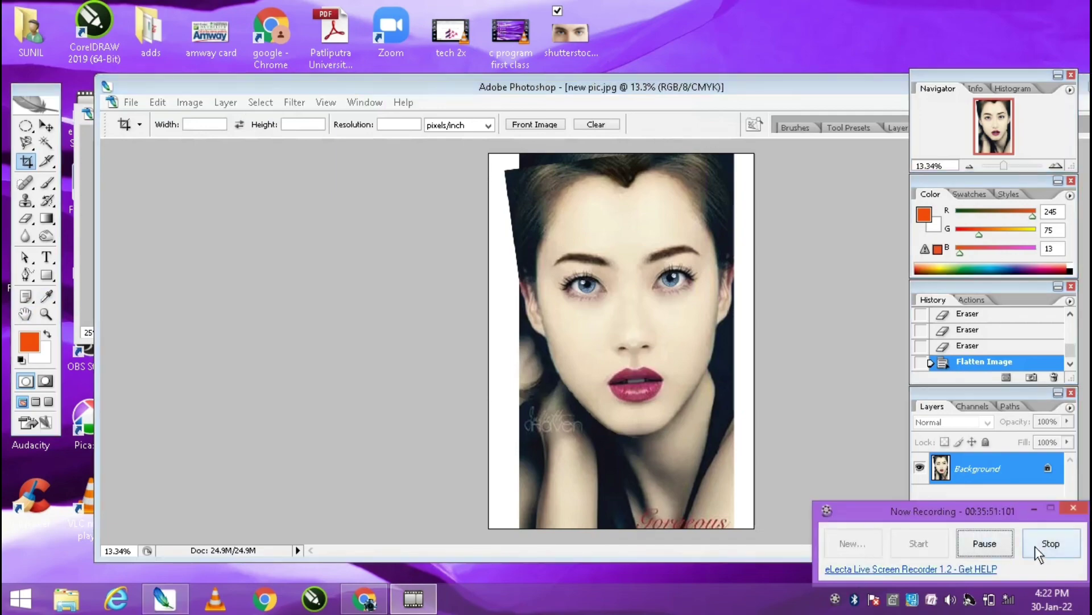